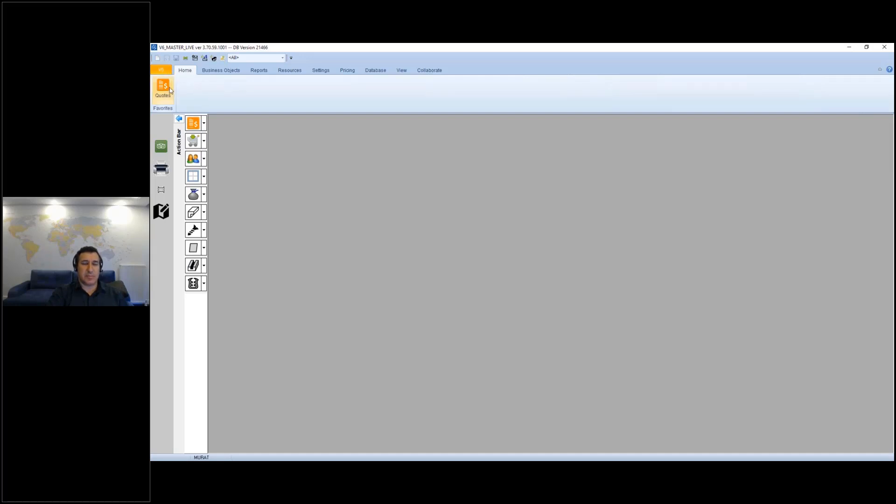
View the frames in the 11 family of Casement Standard Frames in the frame browser and close it.
left_click(290, 71)
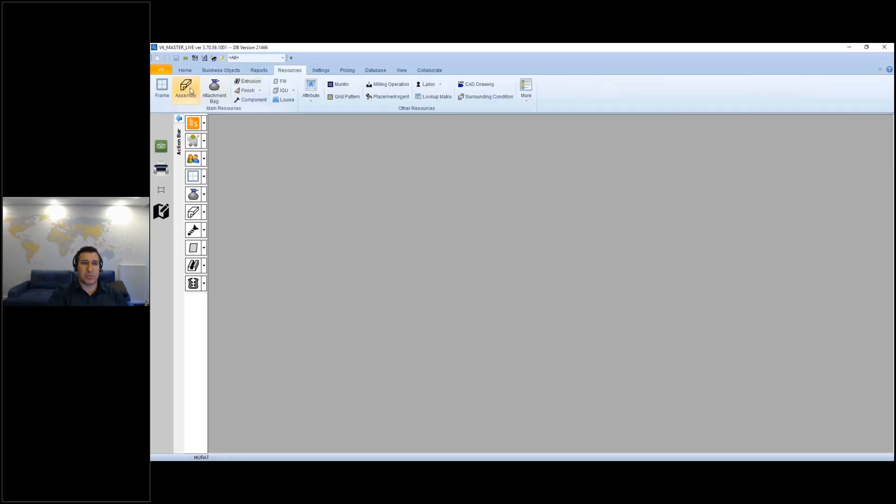
left_click(166, 93)
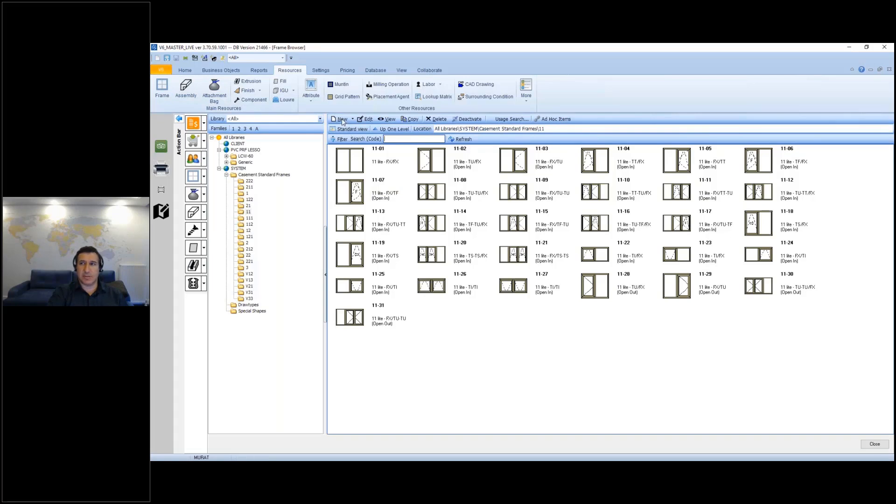
left_click(874, 444)
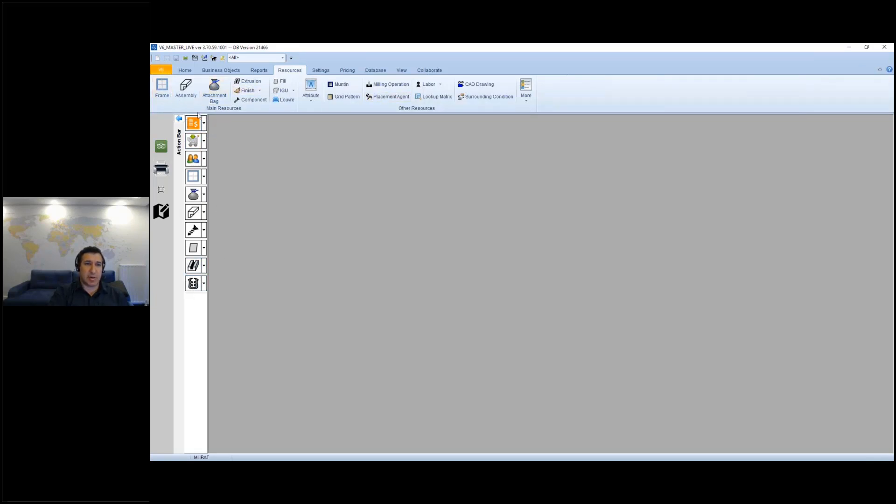
Open the recently used frame 11-02 - 11 lite - TU/FX (Open In), view its design drawing, and cancel the editor.
left_click(204, 177)
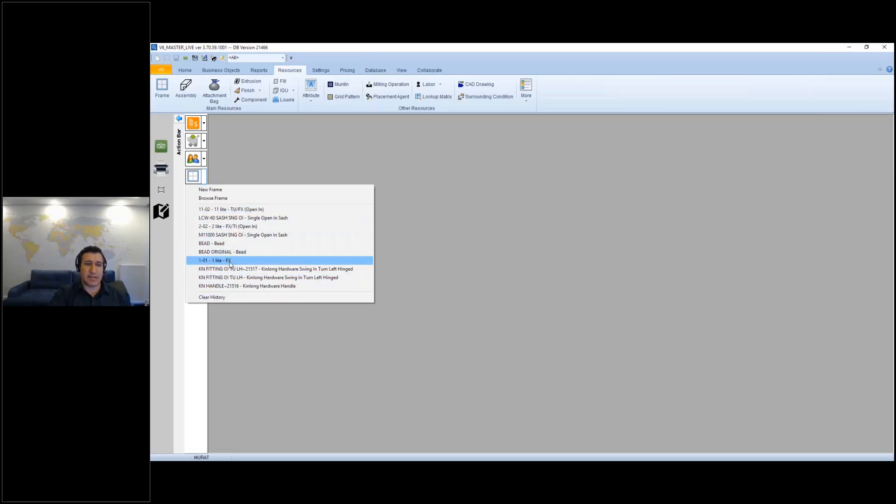
left_click(236, 210)
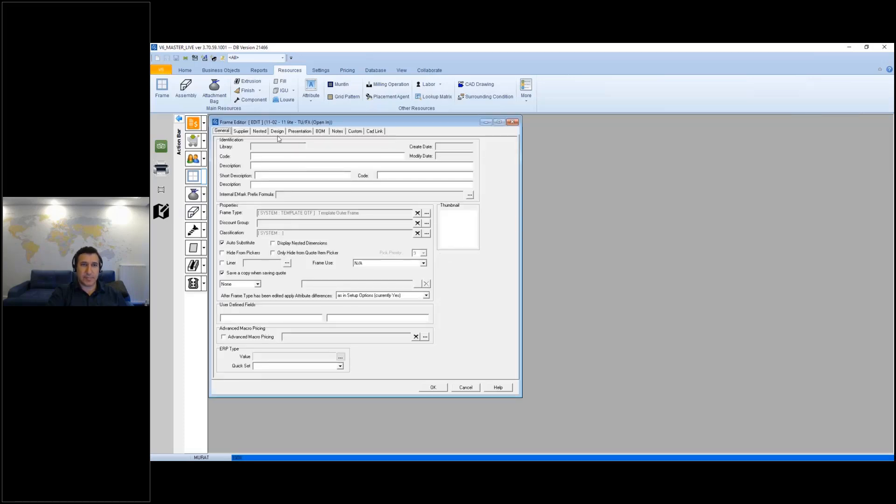
left_click(277, 131)
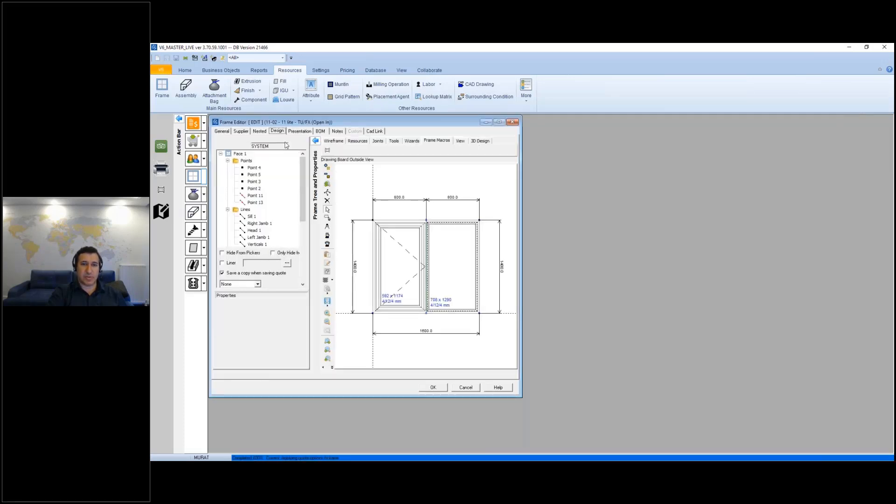
left_click(466, 387)
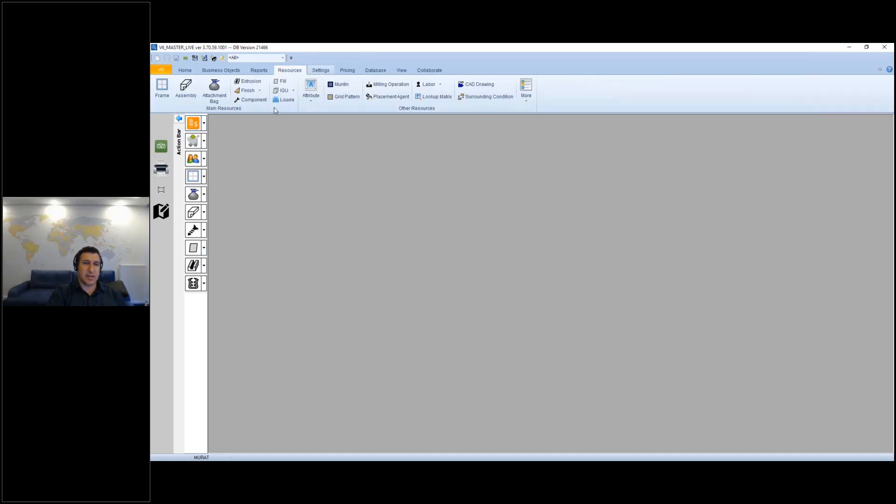
Examine the recent-item lists of the Action Bar for quotes, orders, customers, assemblies, fills, extrusions and gaskets.
left_click(204, 122)
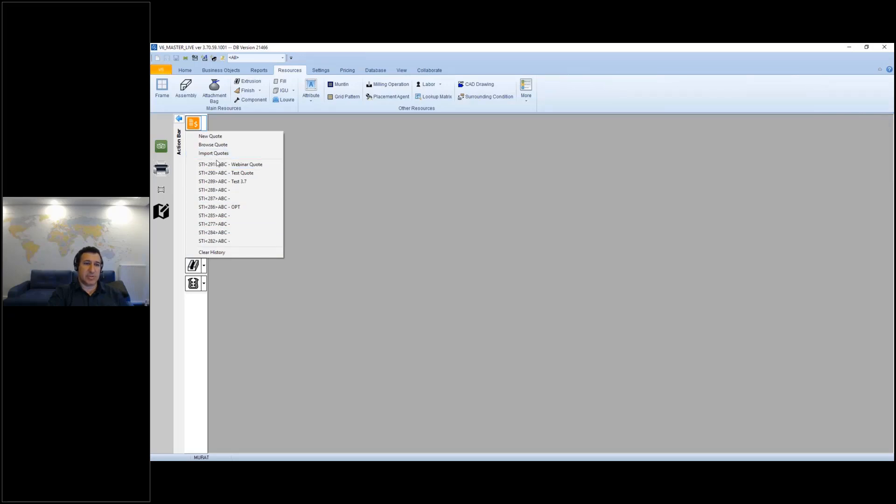
left_click(204, 125)
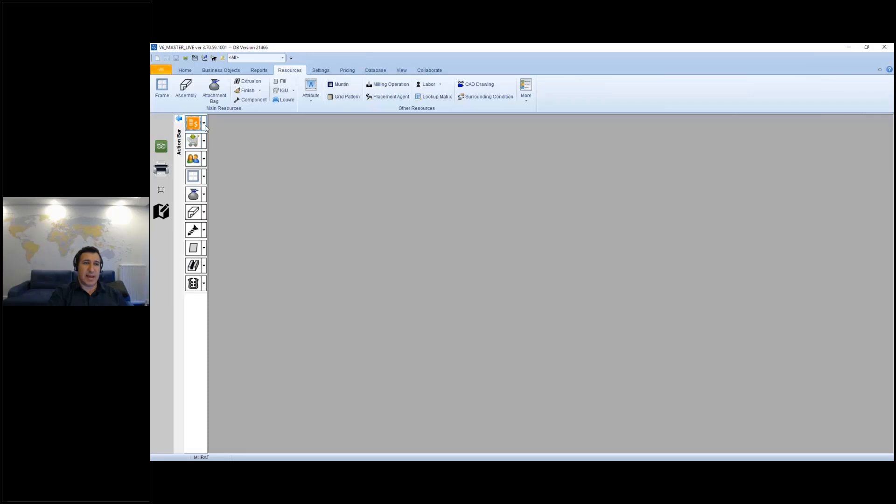
left_click(204, 126)
left_click(219, 120)
left_click(205, 142)
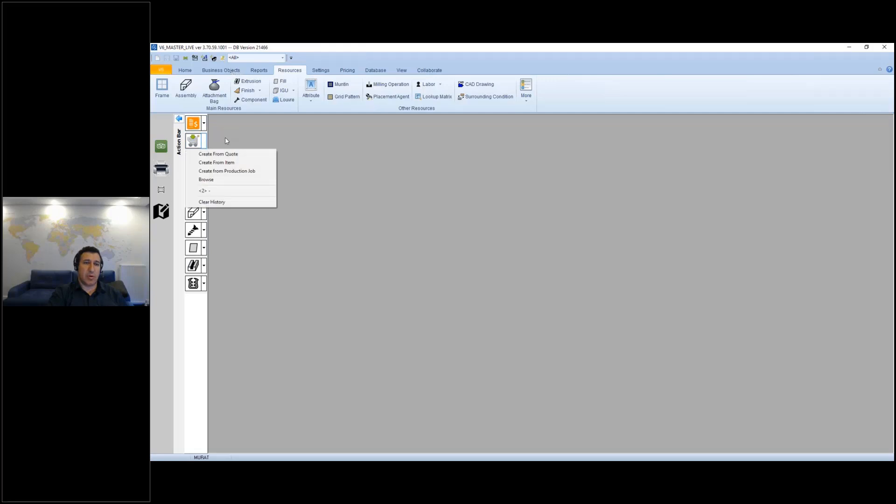
left_click(225, 140)
left_click(203, 159)
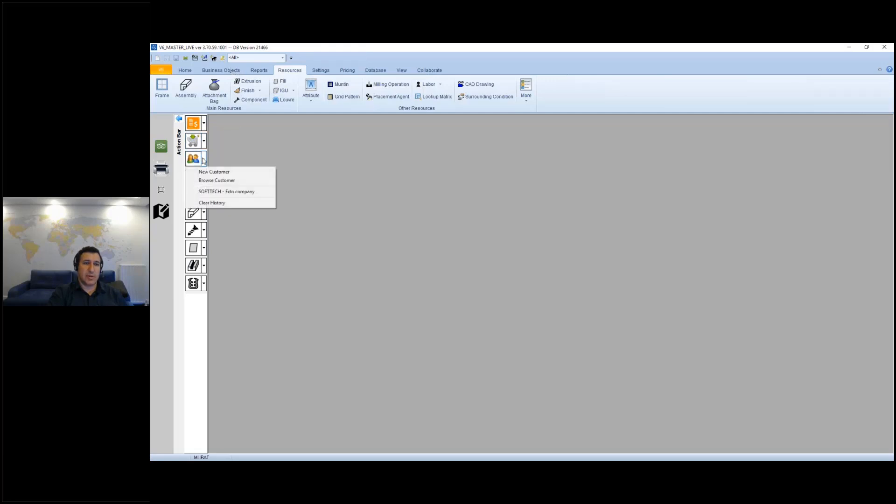
left_click(222, 152)
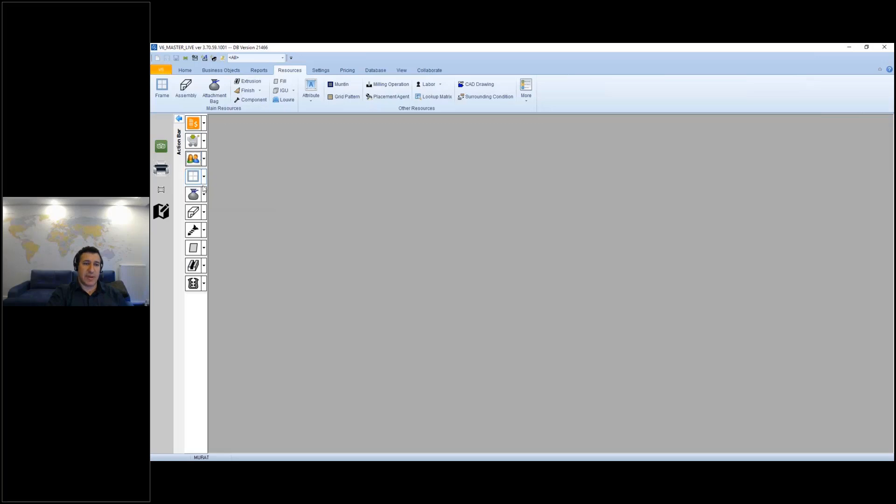
left_click(204, 214)
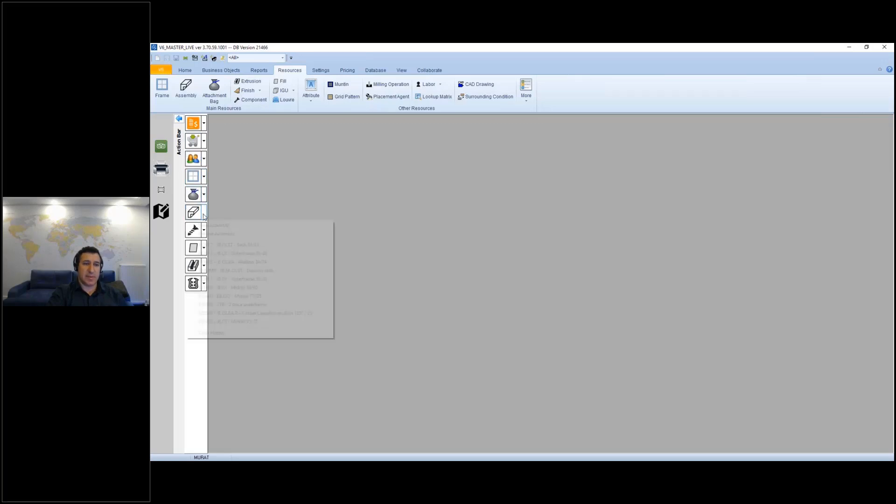
left_click(204, 215)
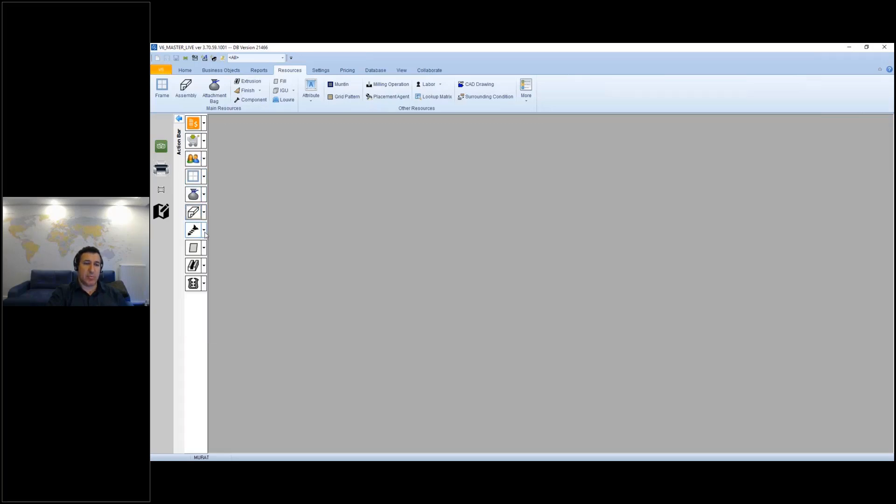
left_click(204, 249)
left_click(204, 249)
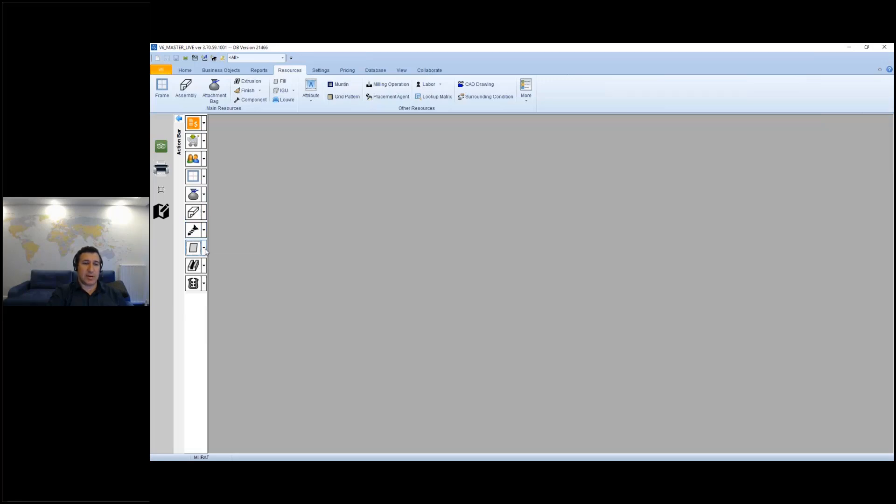
left_click(205, 266)
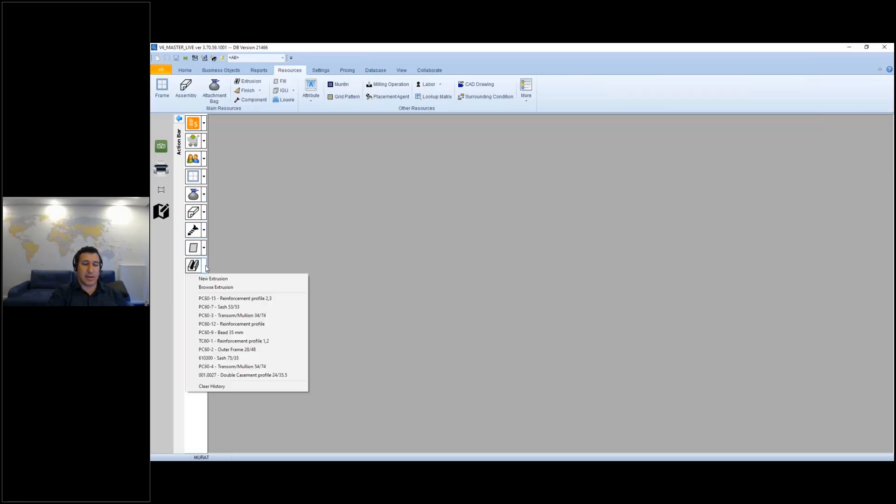
left_click(204, 266)
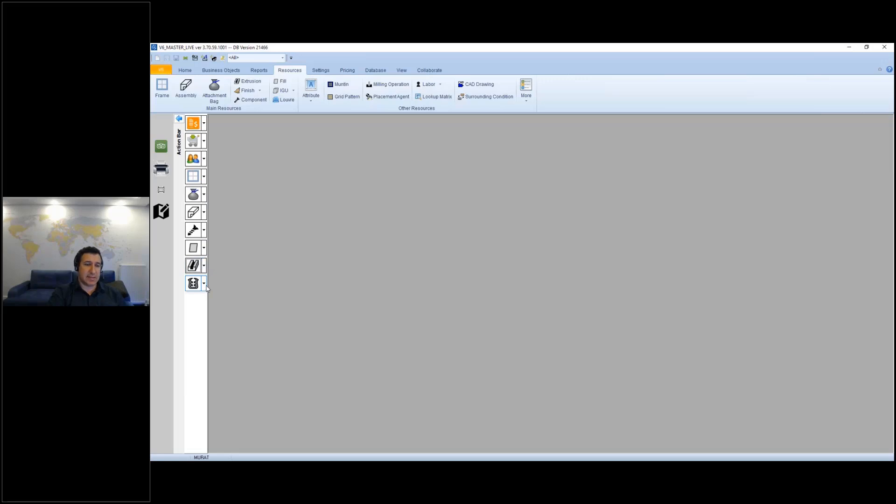
left_click(204, 283)
left_click(204, 283)
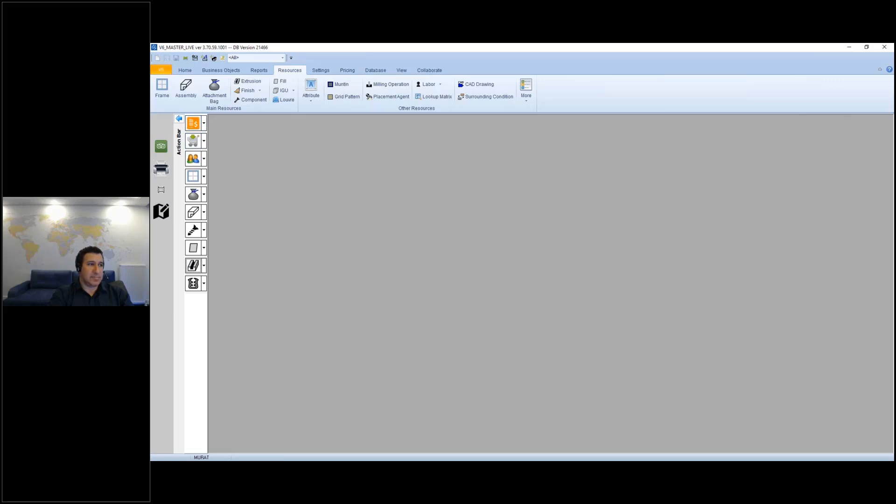
Review the local Navigation Bar options, including the maximum history items and bar position, and cancel without changing them.
left_click(323, 71)
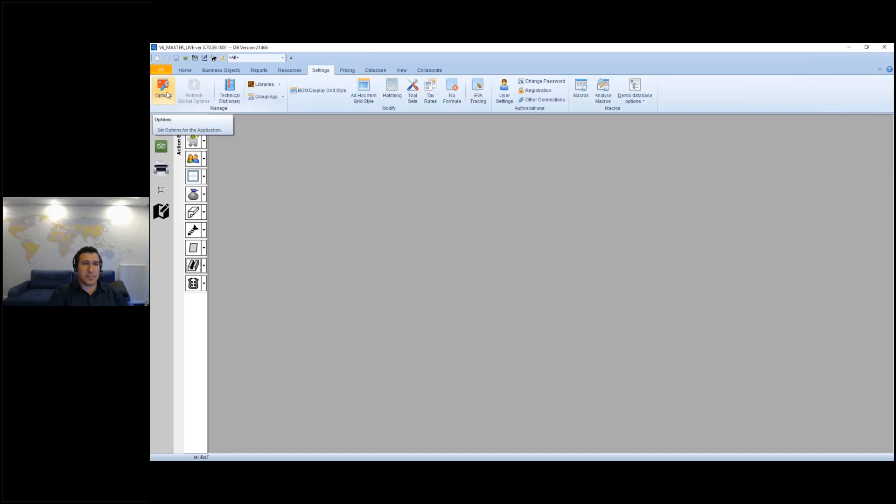
left_click(165, 92)
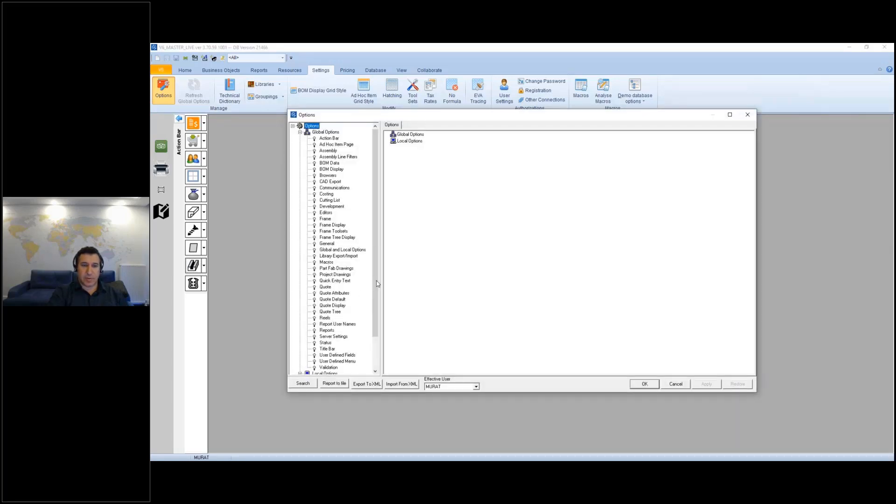
left_click_drag(376, 291, 375, 344)
left_click(330, 361)
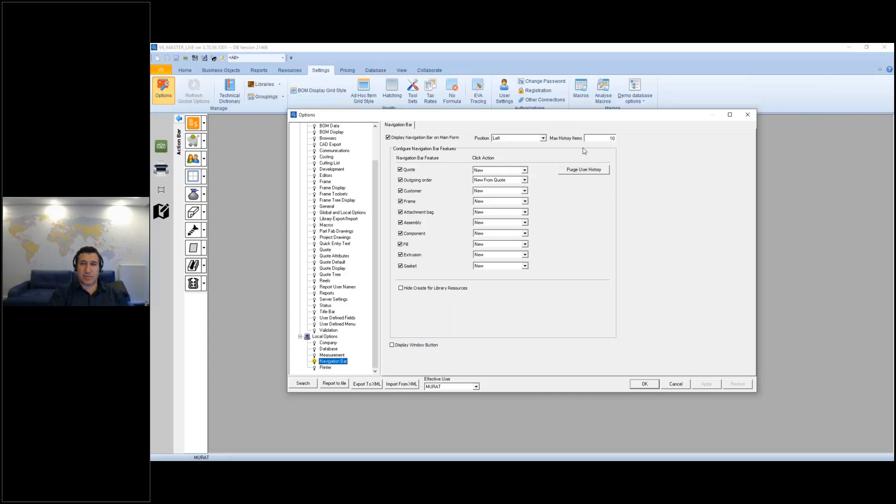
left_click(602, 138)
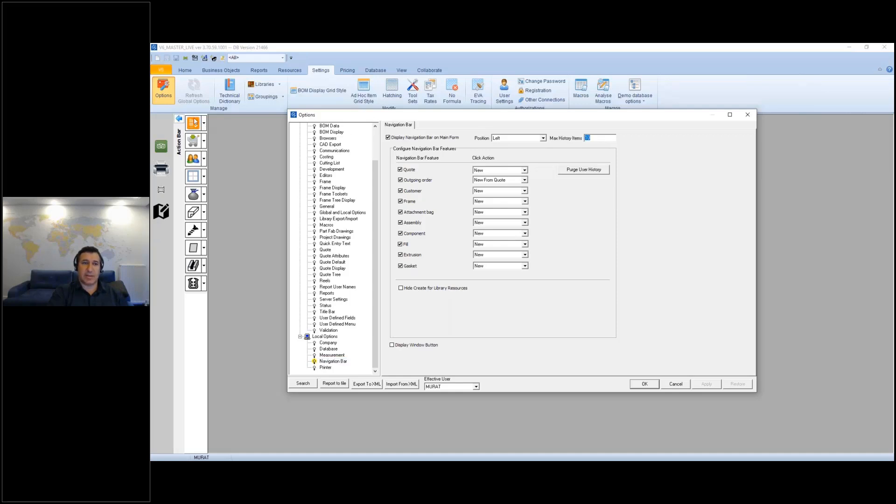
left_click(543, 139)
left_click(543, 138)
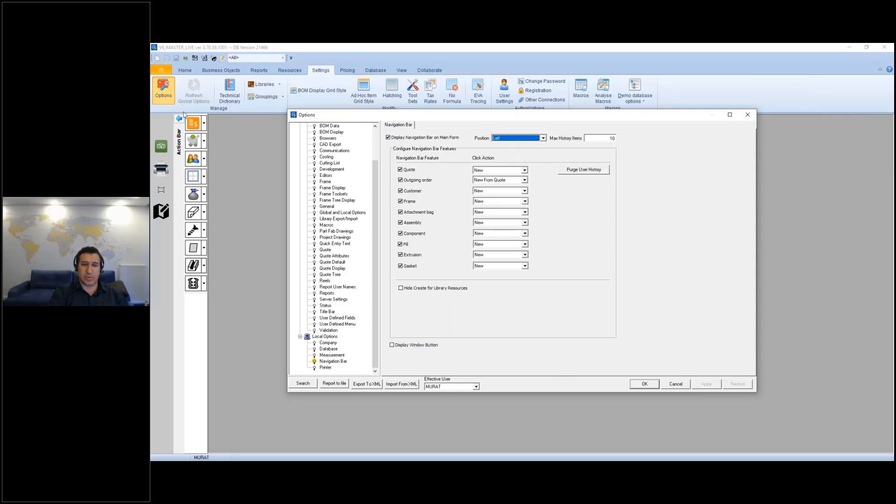
left_click(676, 384)
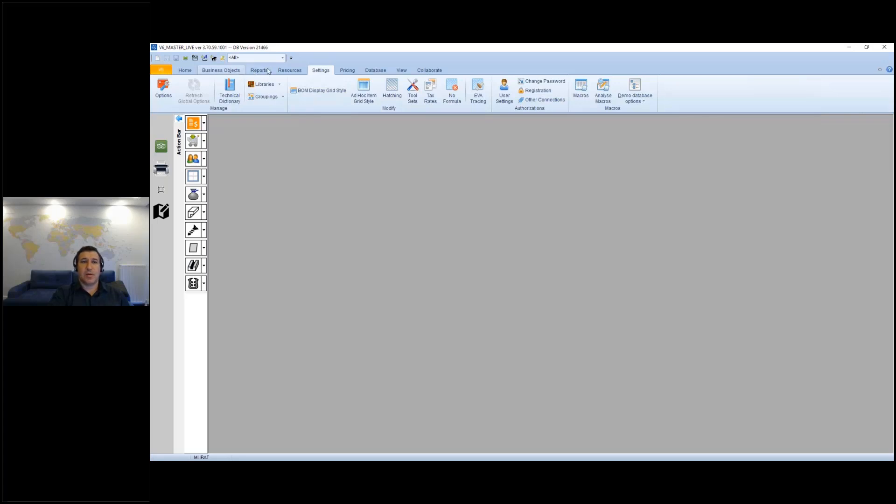
left_click(376, 71)
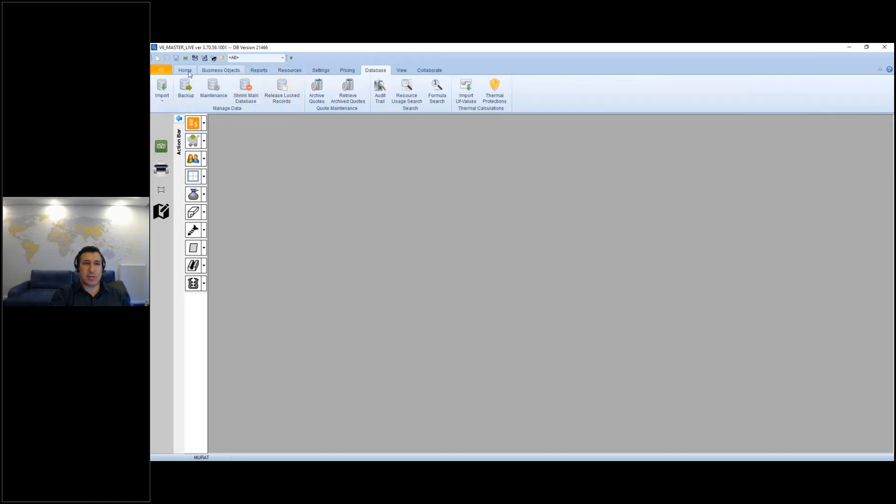
left_click(223, 71)
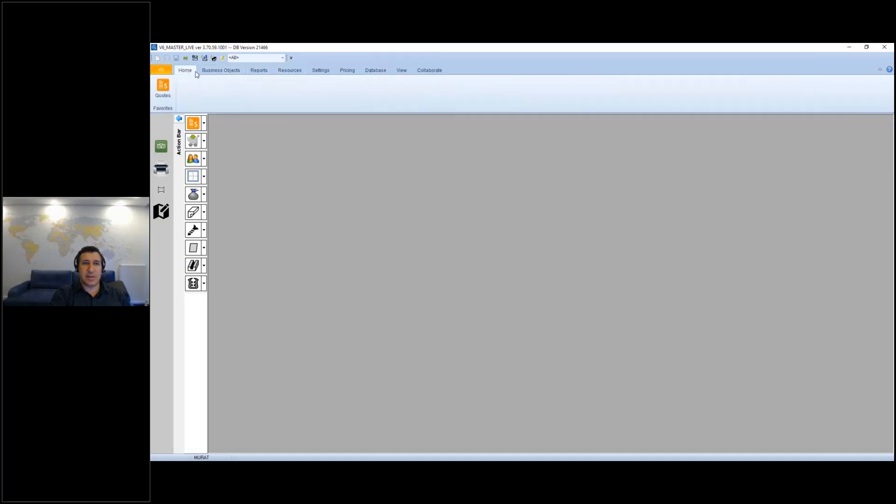
left_click(259, 72)
left_click(287, 71)
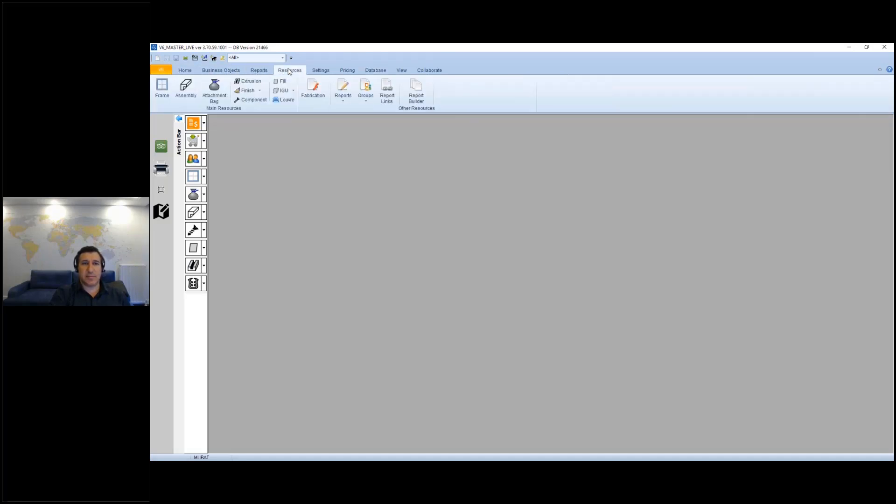
left_click(319, 71)
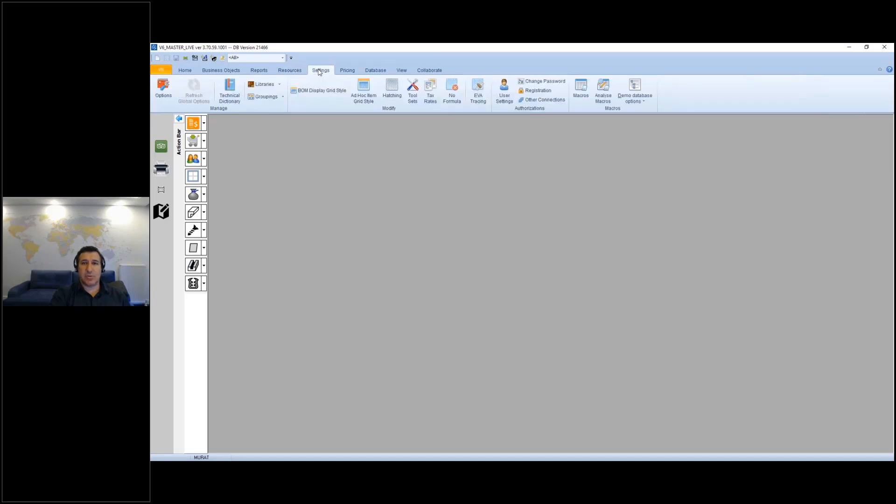
left_click(374, 73)
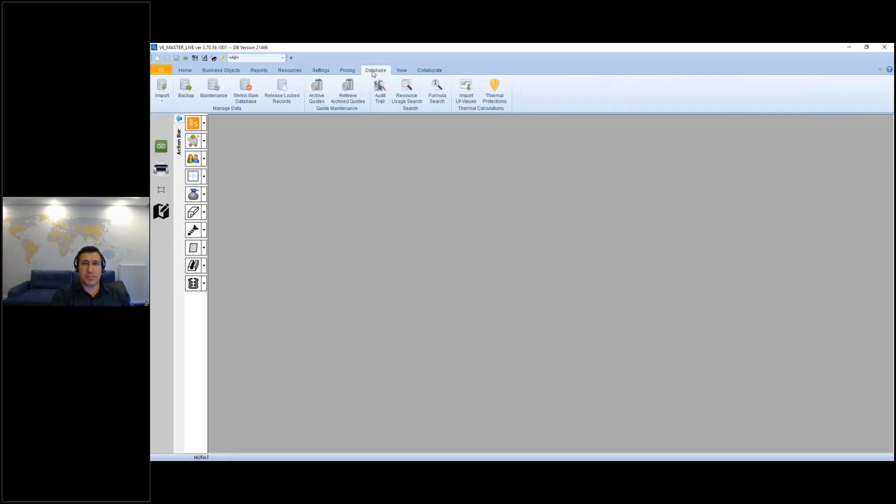
Create a new quote and show its Default Options at the Aluminium Extrusion Finish Options group.
left_click(205, 57)
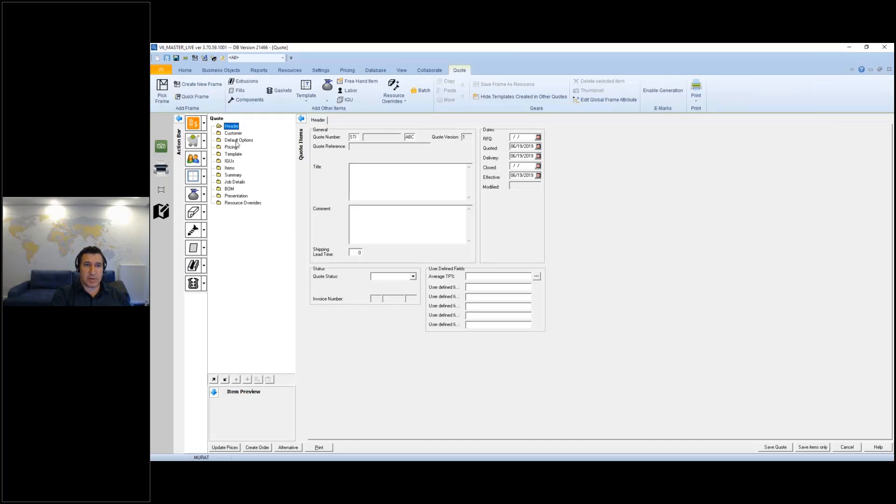
left_click(237, 141)
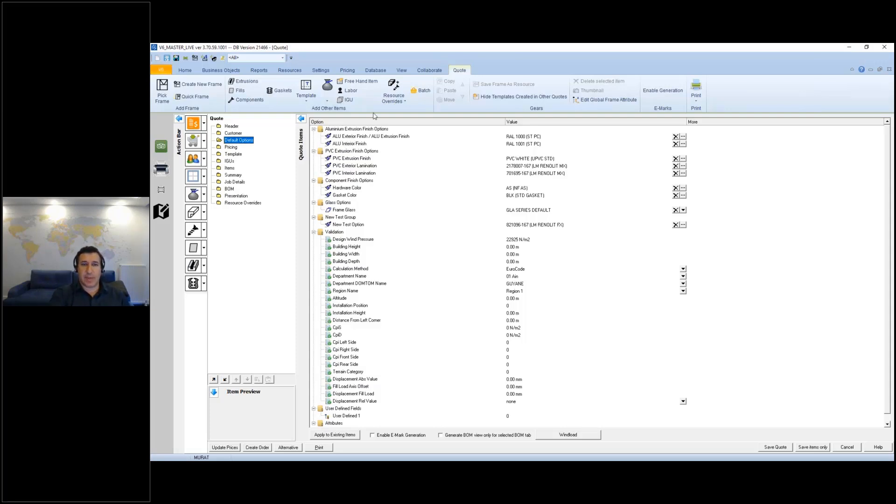
left_click(357, 140)
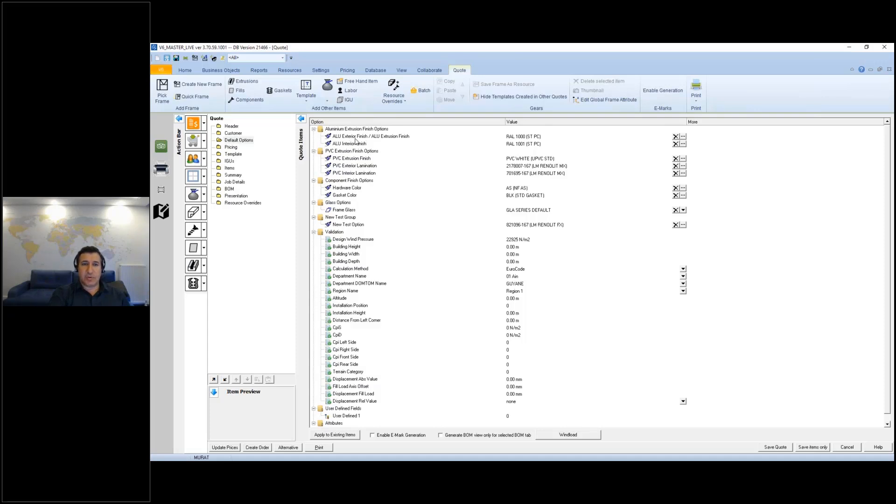
left_click(356, 138)
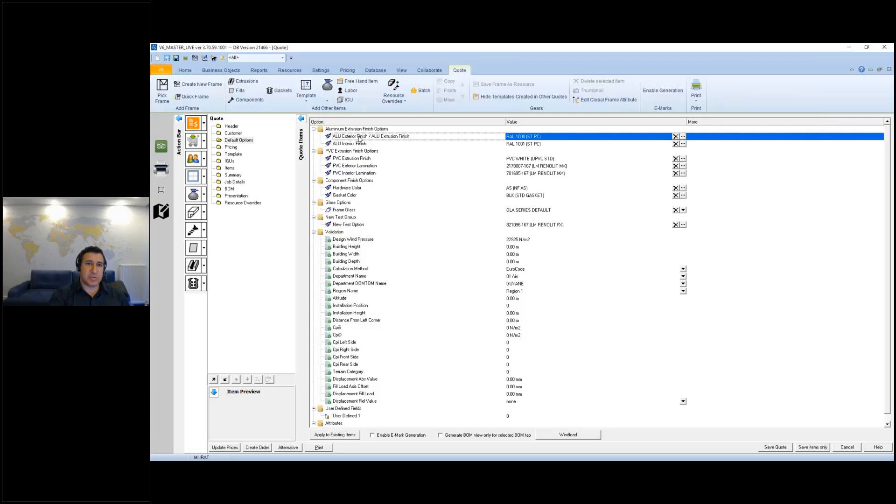
left_click(348, 132)
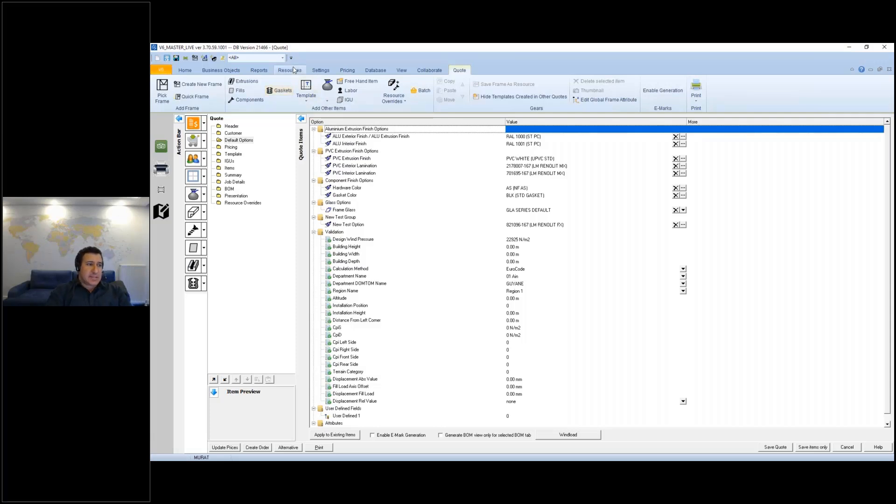
Open the component GLASSPACKER 3MM from the component resources and show its supplier and finish settings.
left_click(294, 71)
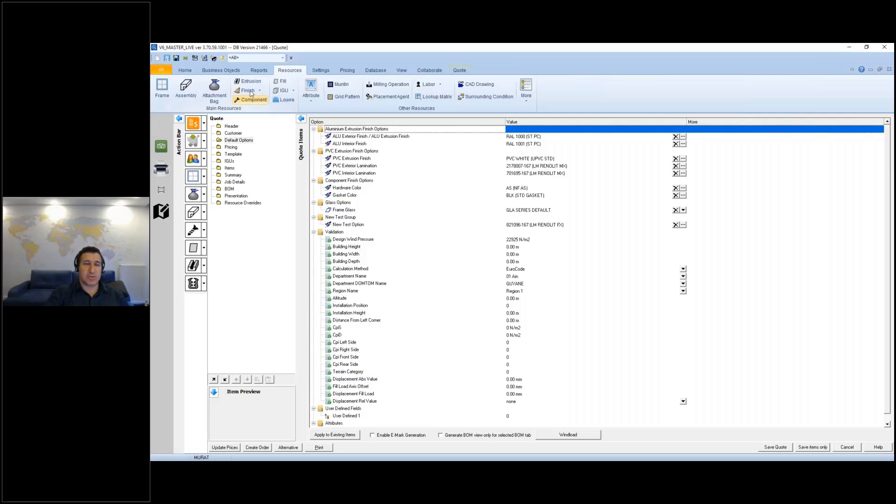
left_click(252, 100)
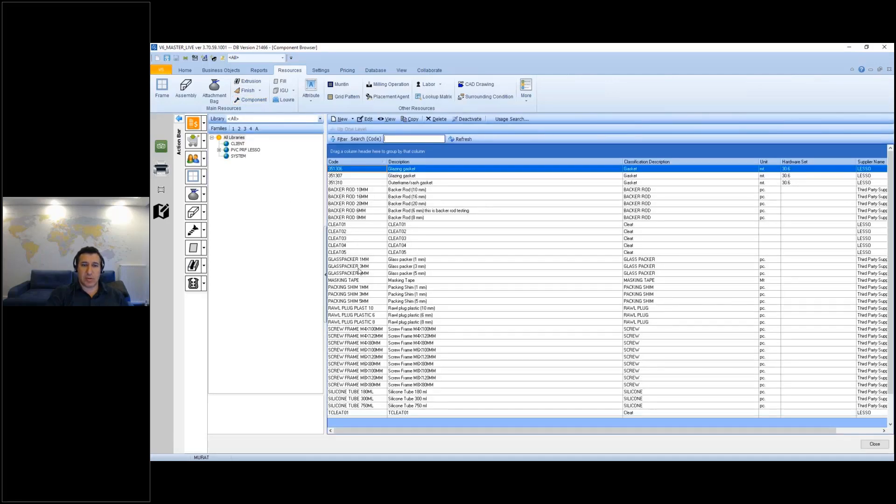
double_click(358, 268)
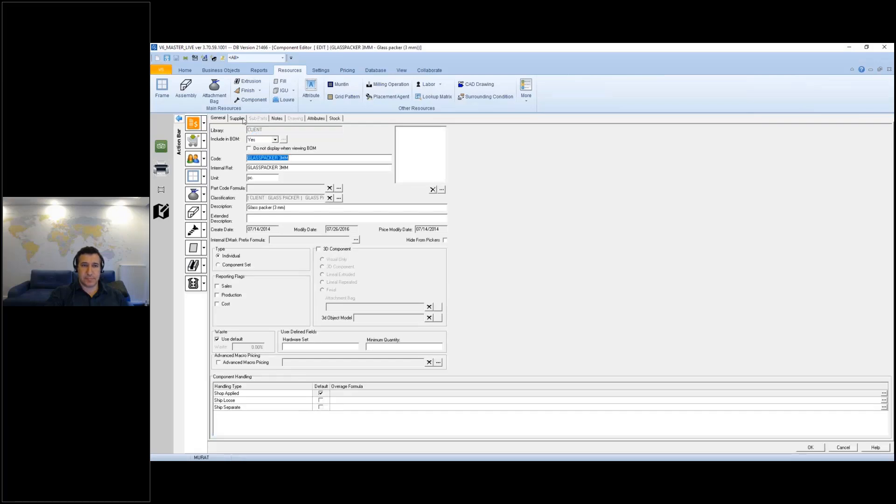
left_click(237, 118)
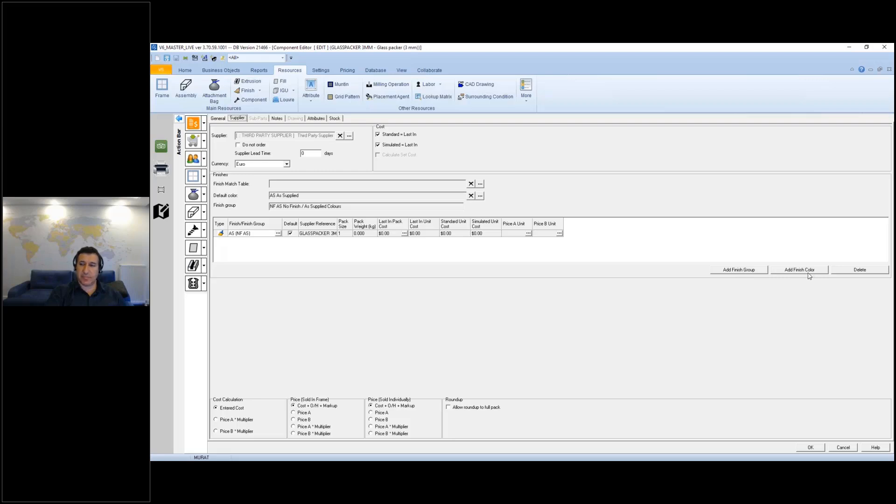
Browse the finish groups and finish colors that can be added to the glass packer component, cancelling both pickers.
left_click(743, 272)
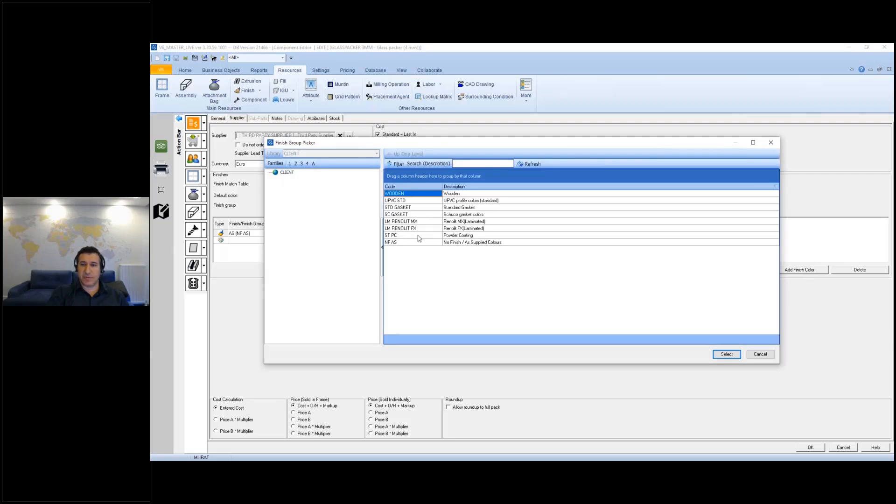
left_click(760, 354)
left_click(796, 273)
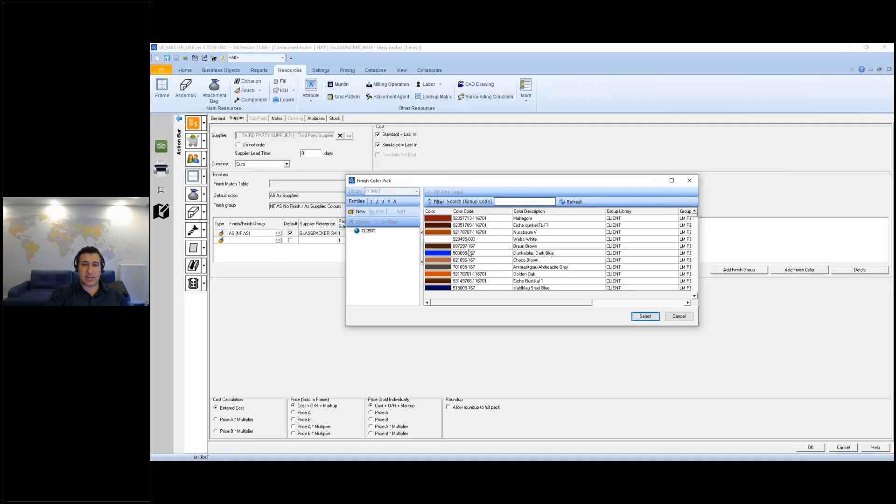
left_click(493, 269)
scroll(490, 272, "down", 5)
scroll(489, 272, "down", 20)
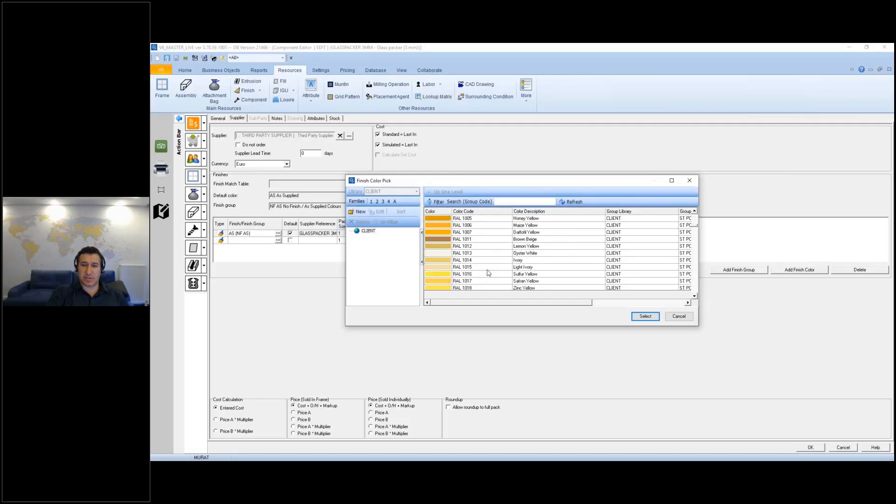
scroll(488, 273, "down", 20)
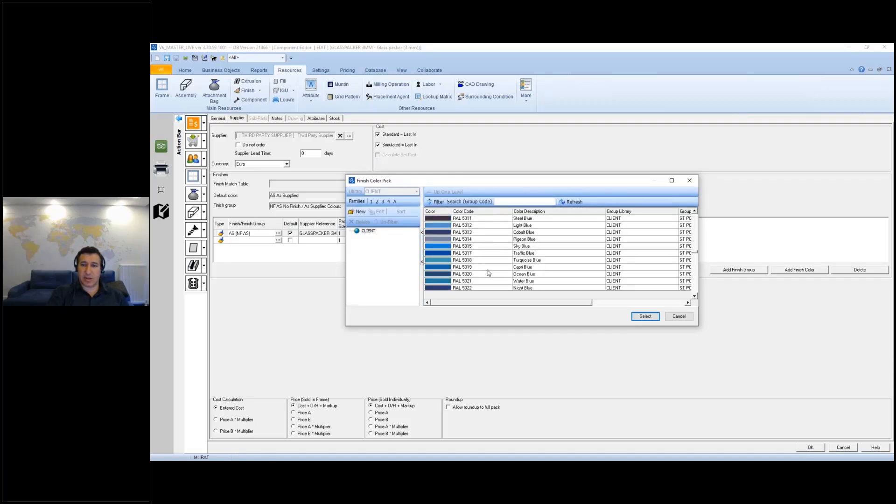
scroll(489, 273, "down", 15)
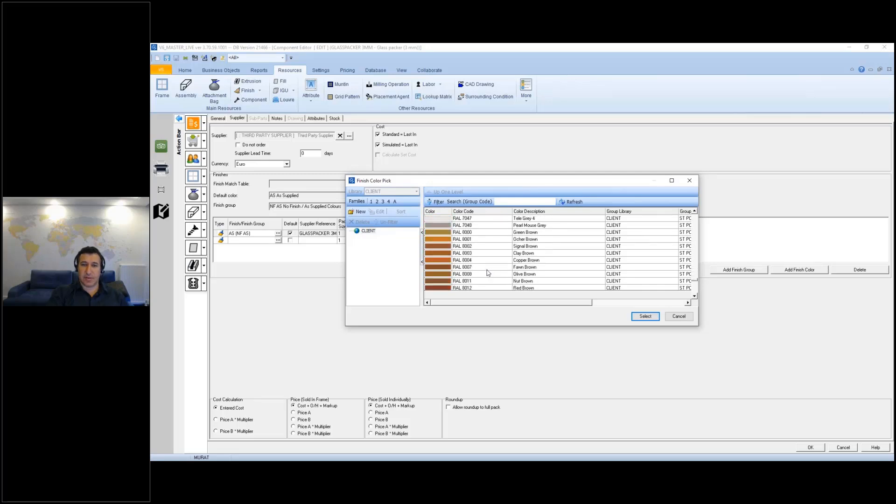
scroll(469, 253, "up", 5)
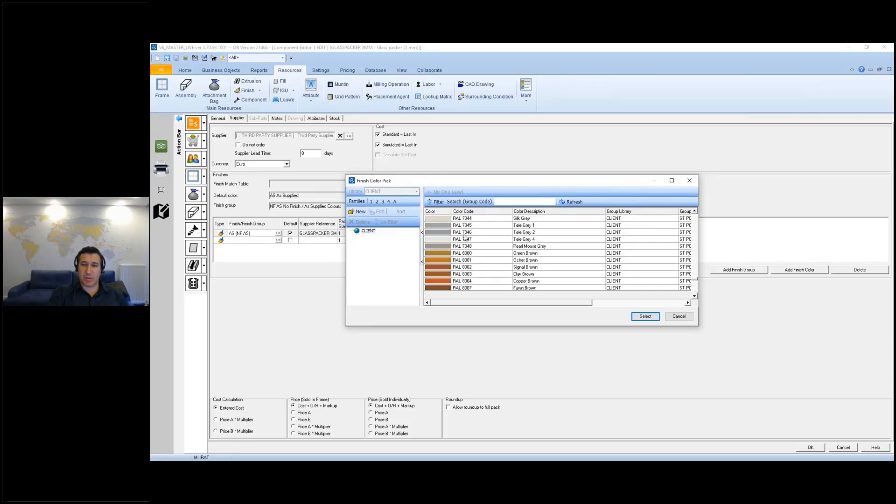
left_click(679, 316)
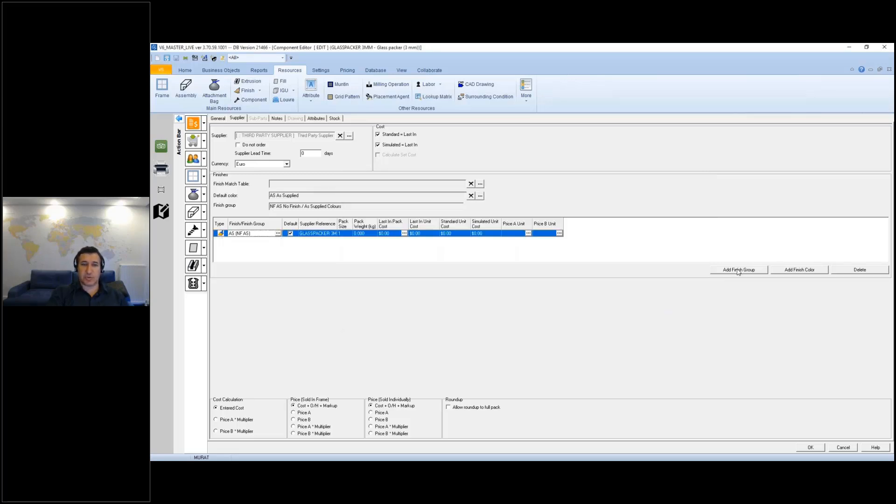
Try adding the ST PC (Powder Coating) finish group to the component, discard the edit, and close the component browser.
left_click(738, 269)
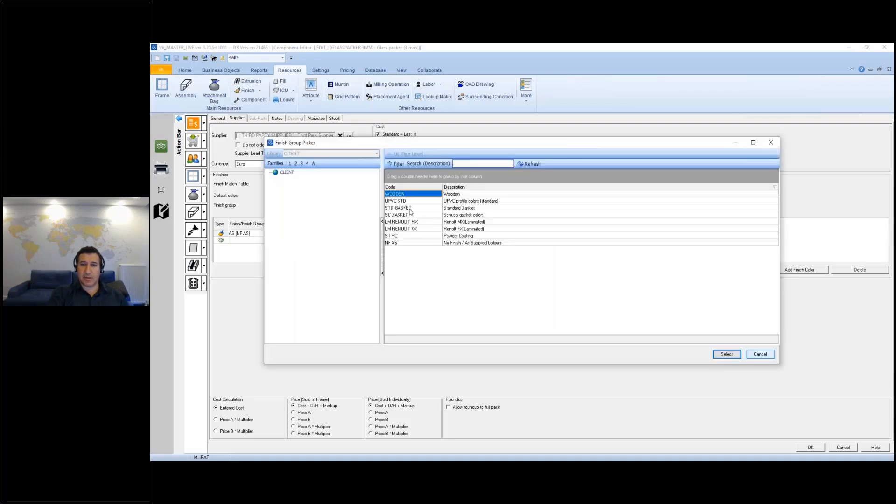
left_click(438, 236)
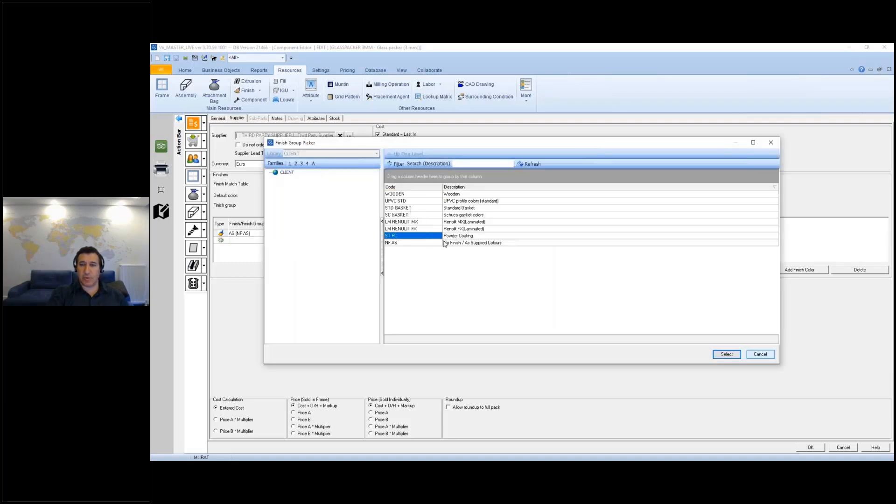
left_click(726, 354)
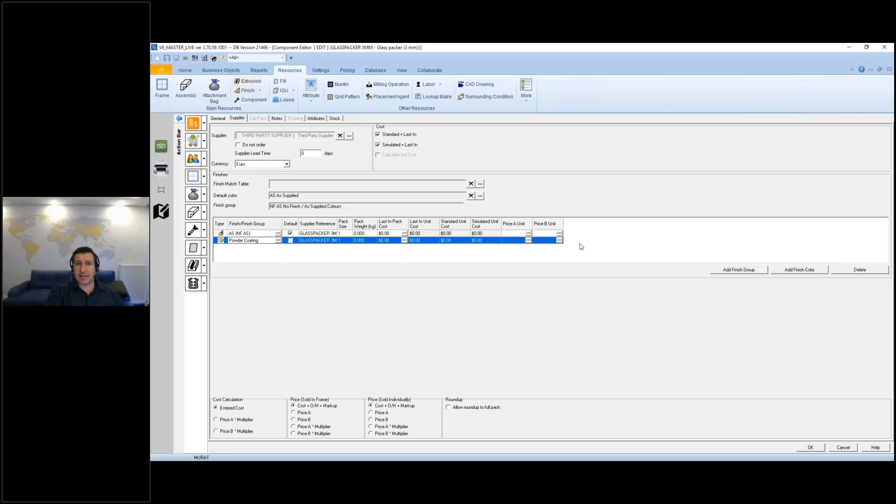
left_click(843, 448)
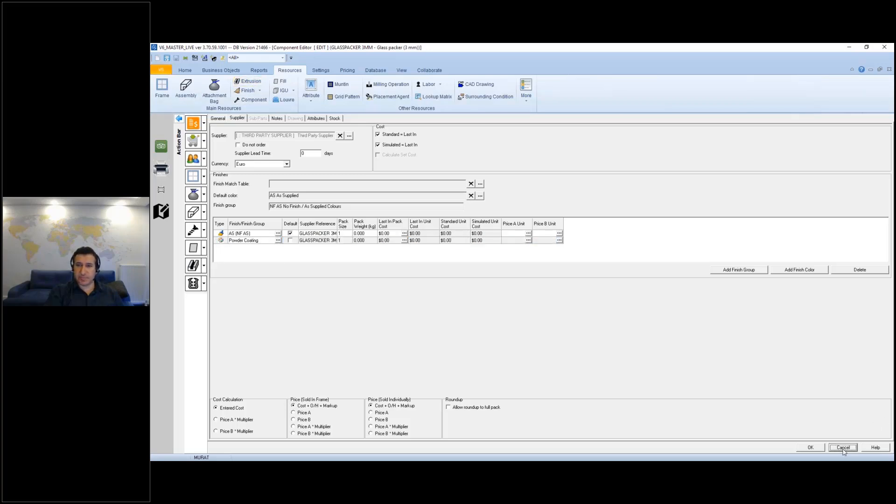
left_click(528, 270)
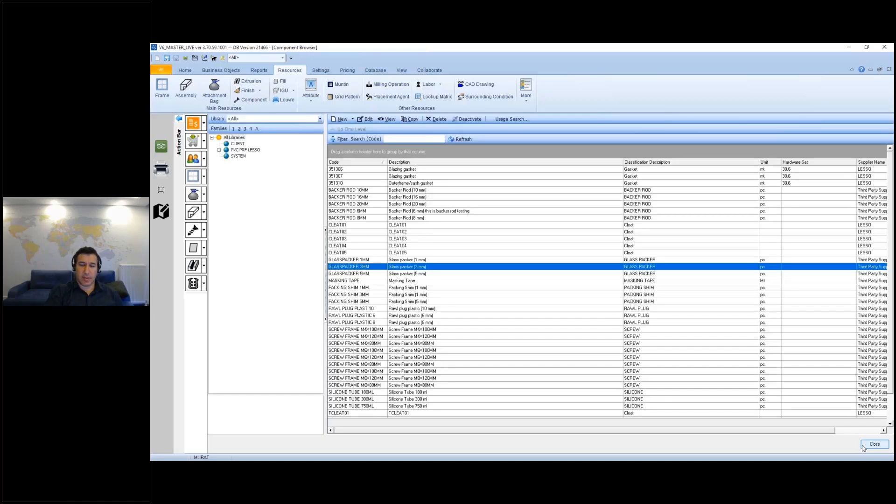
left_click(866, 446)
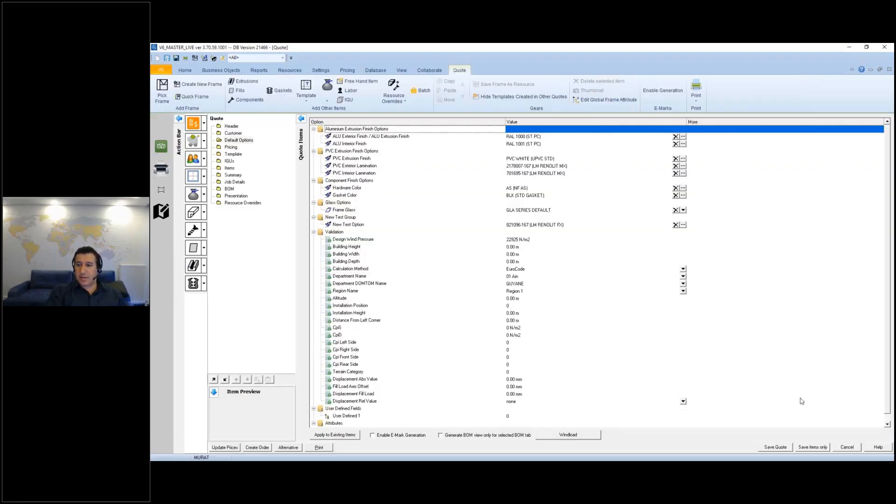
Open the 11 lite - TU/FX (Open In) frame item of Quote 291 and select its lights in the design drawing.
left_click(164, 96)
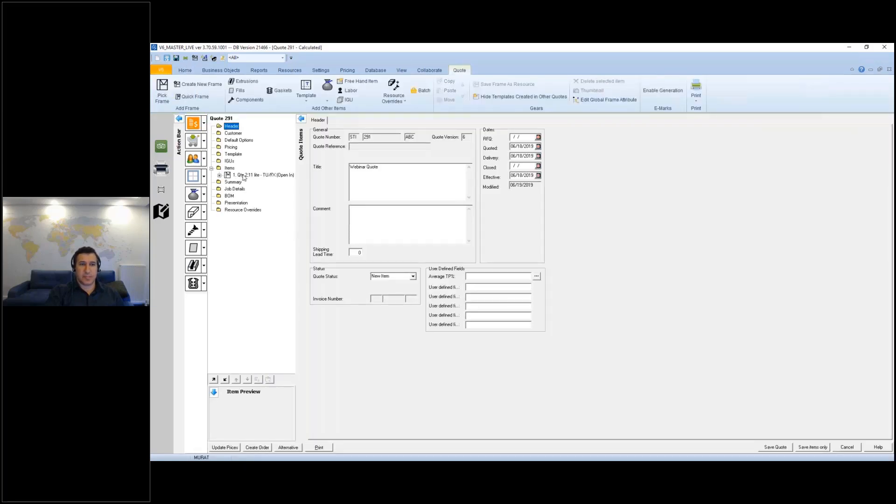
left_click(237, 175)
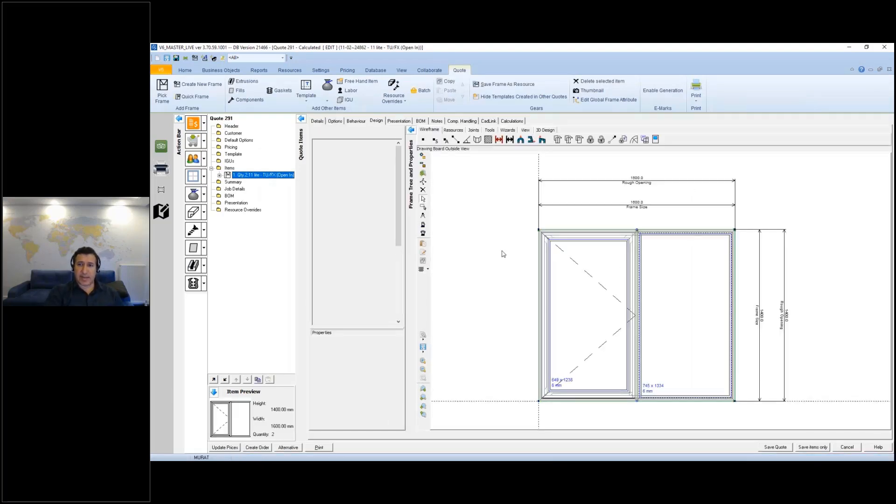
left_click(586, 307)
left_click(694, 303)
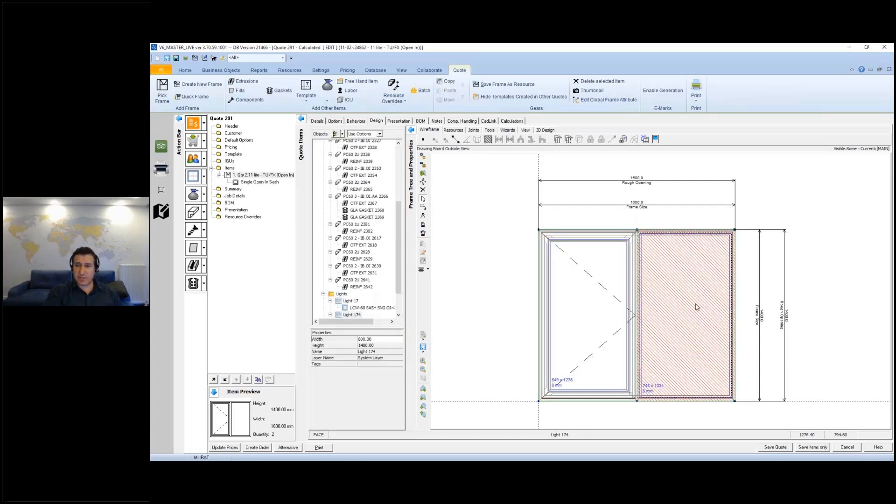
left_click_drag(810, 306, 796, 288)
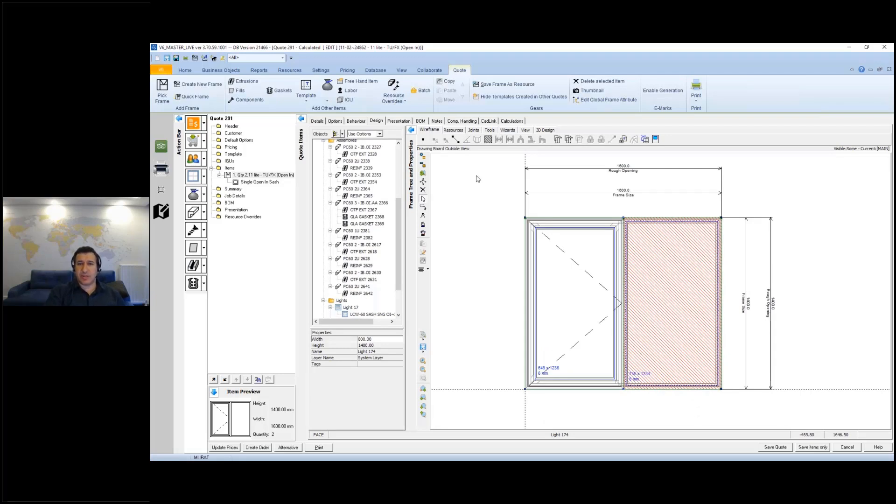
Examine the frame item's Single Open In Sash as a separate drawing, comparing it with the main frame.
left_click(258, 182)
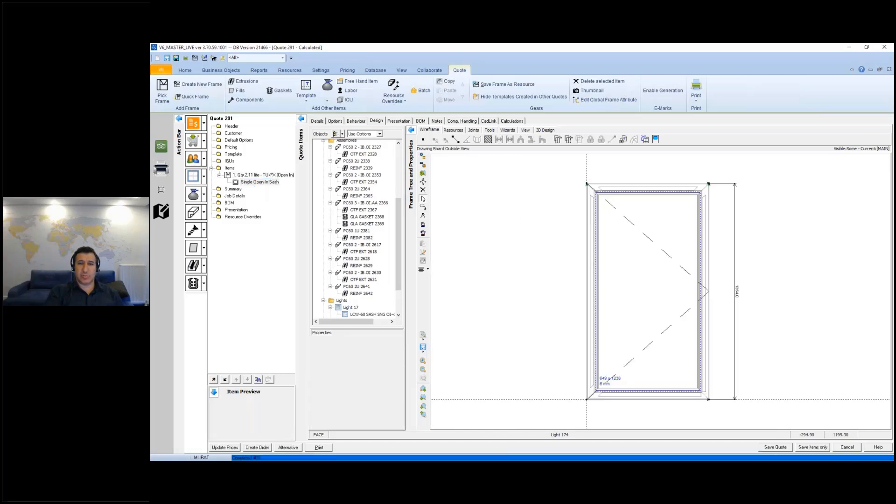
left_click(647, 282)
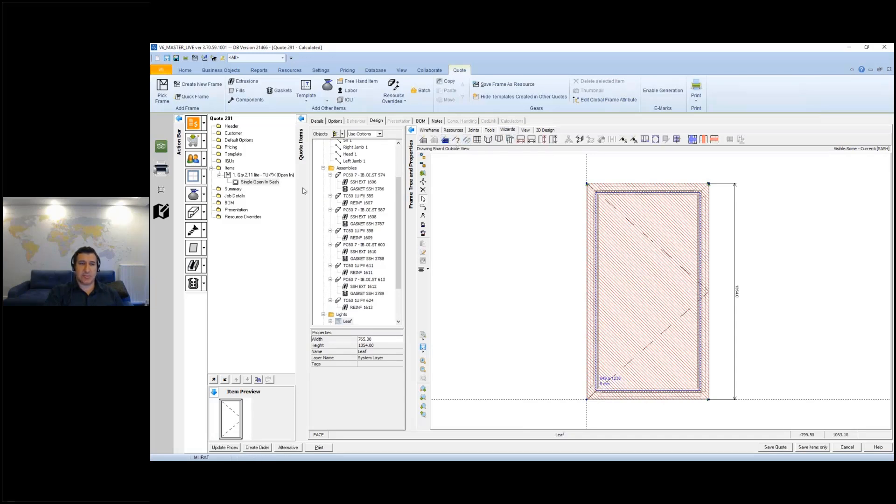
left_click(264, 175)
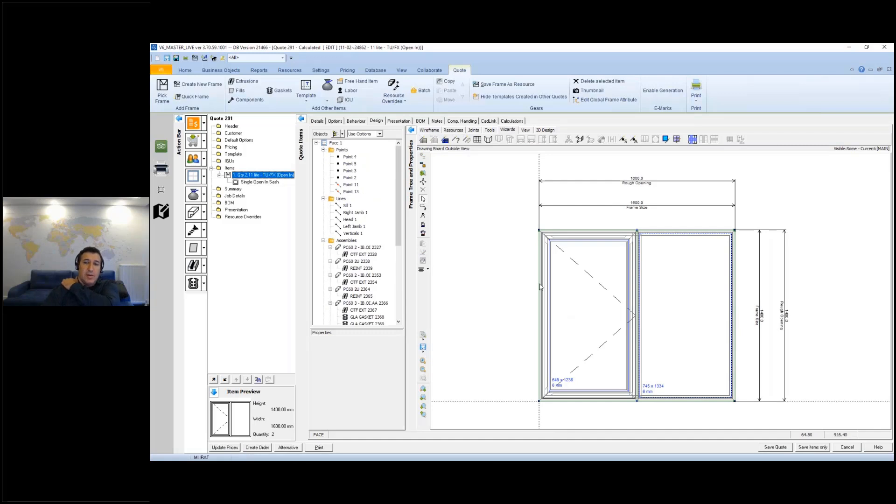
left_click(270, 182)
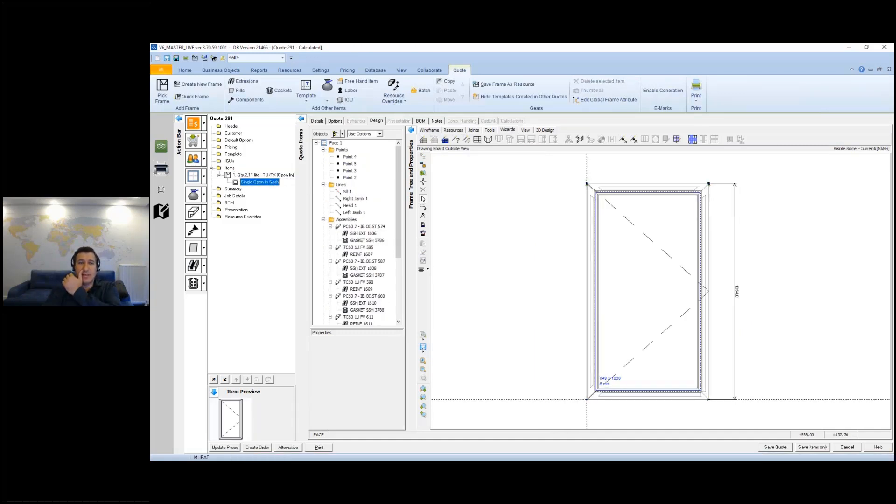
left_click(266, 175)
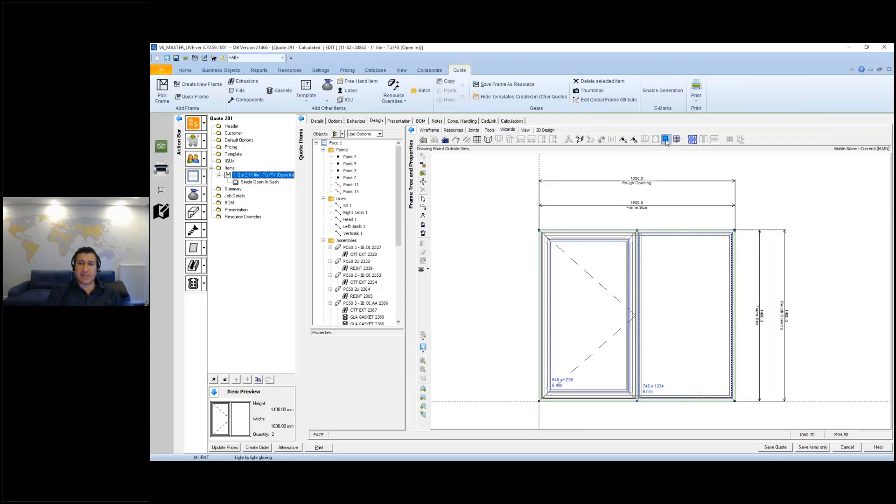
Split the opening sash's glazing into two stacked lights using light code 2 in Light By Light Glazing.
left_click(585, 298)
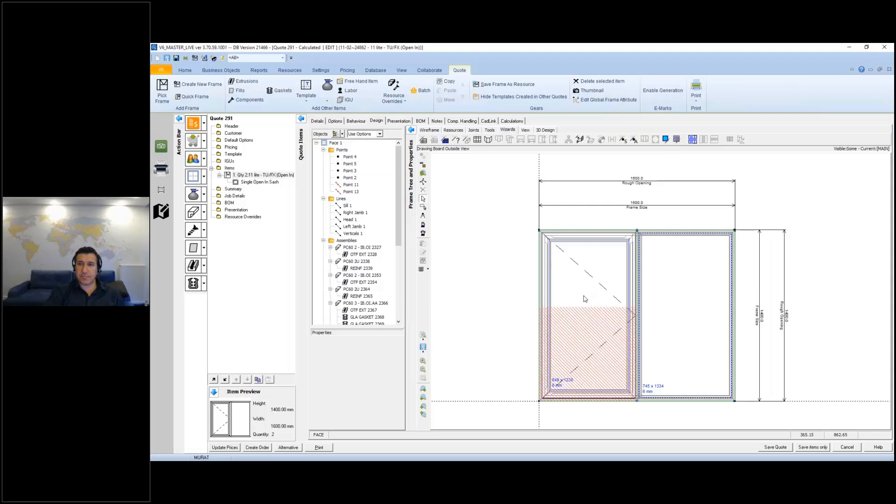
left_click(666, 141)
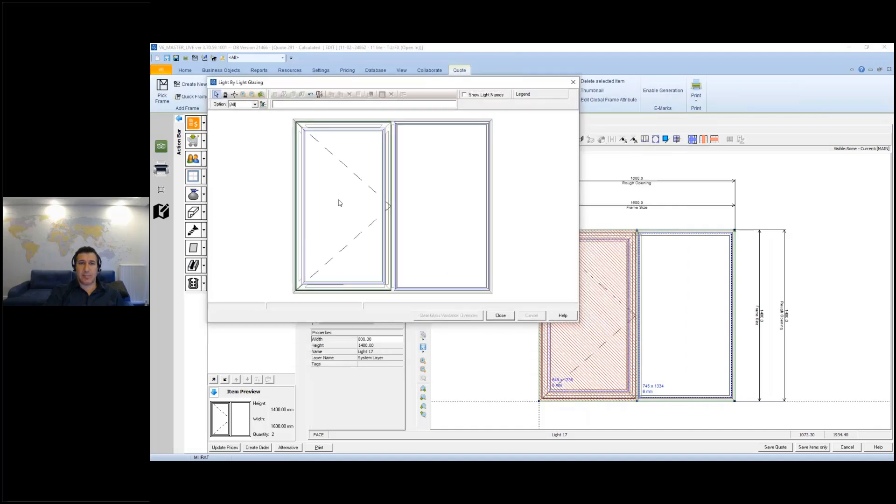
left_click(342, 202)
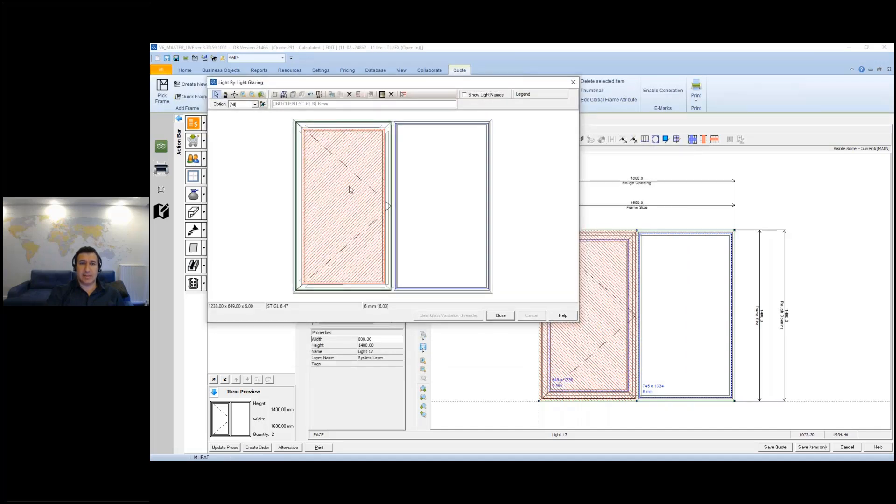
left_click(332, 95)
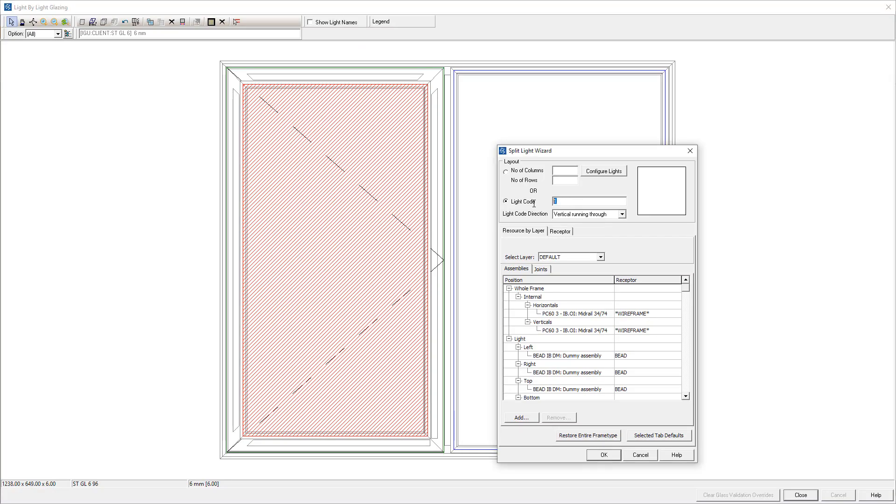
type("2")
left_click(603, 455)
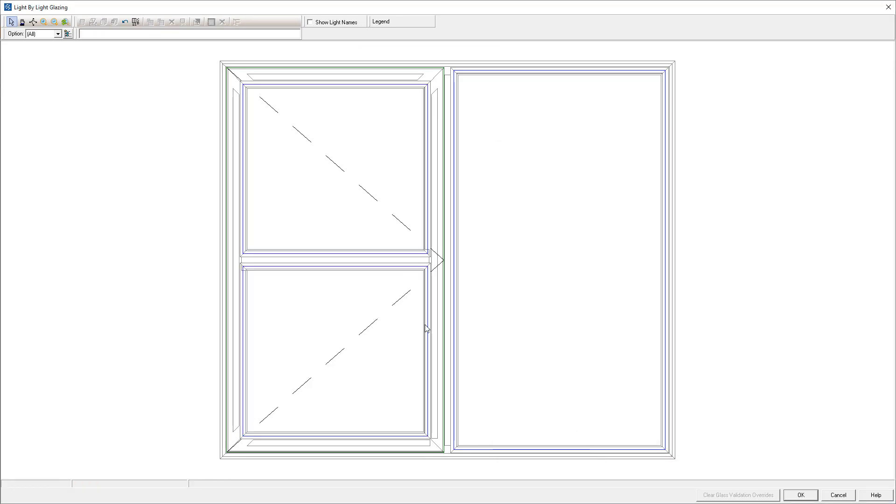
left_click(805, 496)
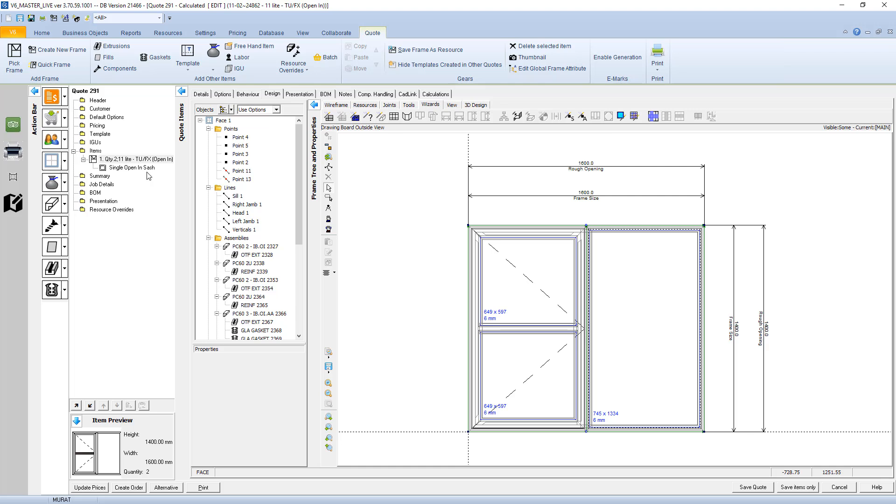
Cut a vertical CadLink cross section through the two sash lights, view it, and return to the frame's design drawing.
left_click(406, 95)
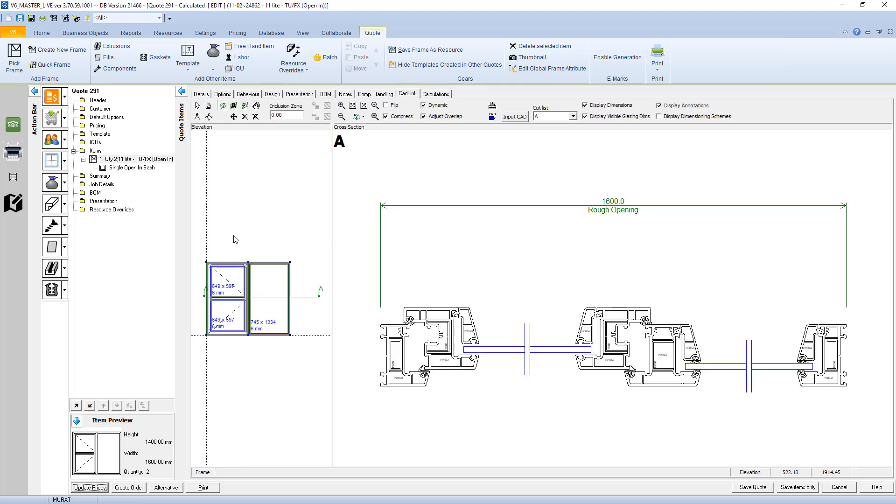
left_click_drag(233, 236, 233, 356)
left_click(462, 264)
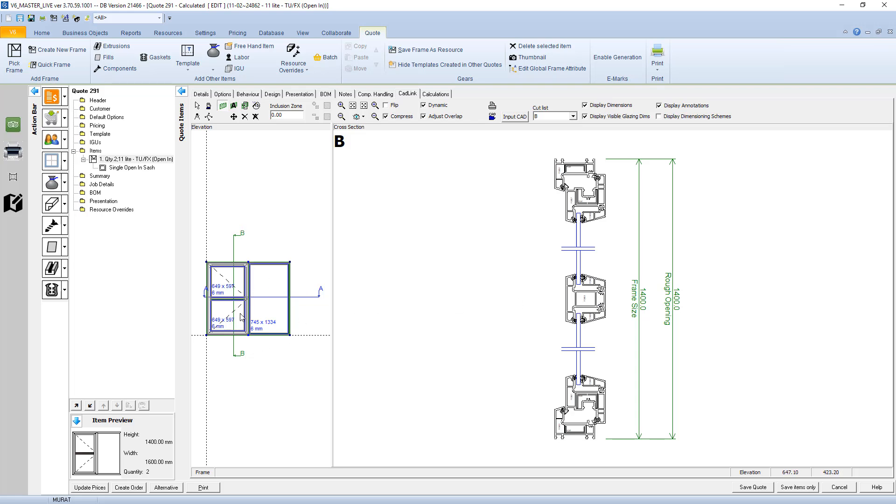
left_click(273, 96)
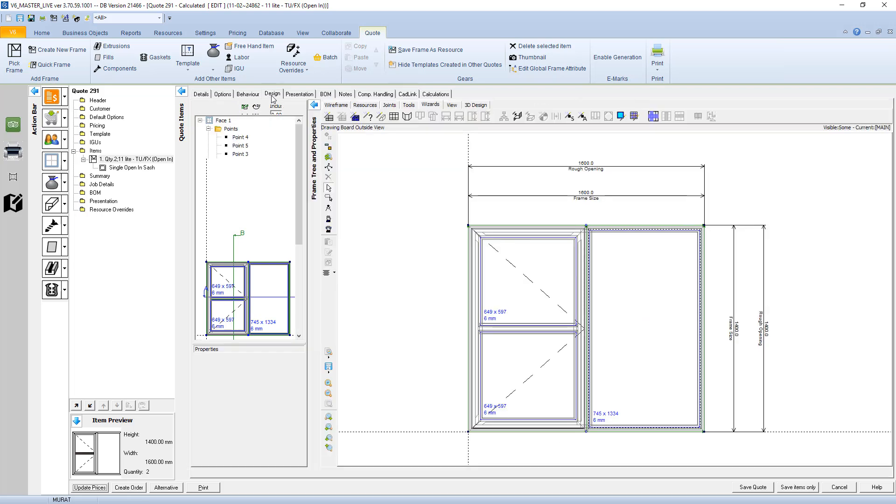
Open the BEAD frame nested under Light 1 of the Single Open In Sash.
left_click(137, 169)
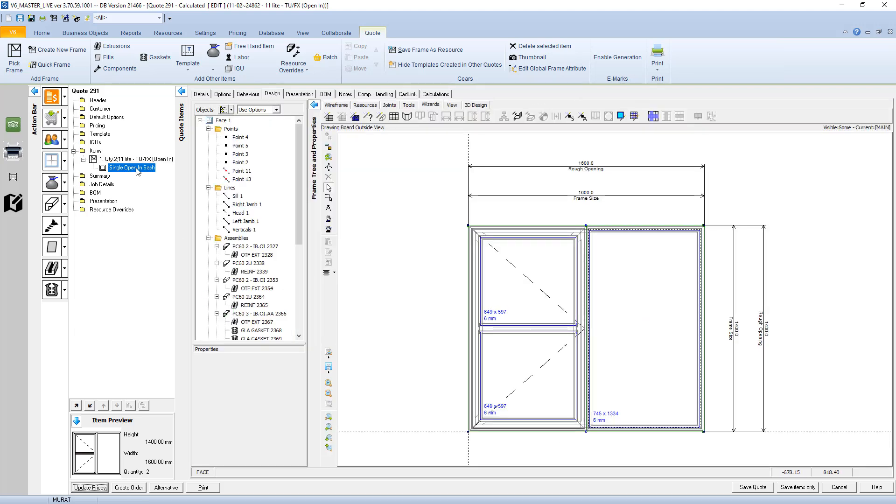
left_click(612, 255)
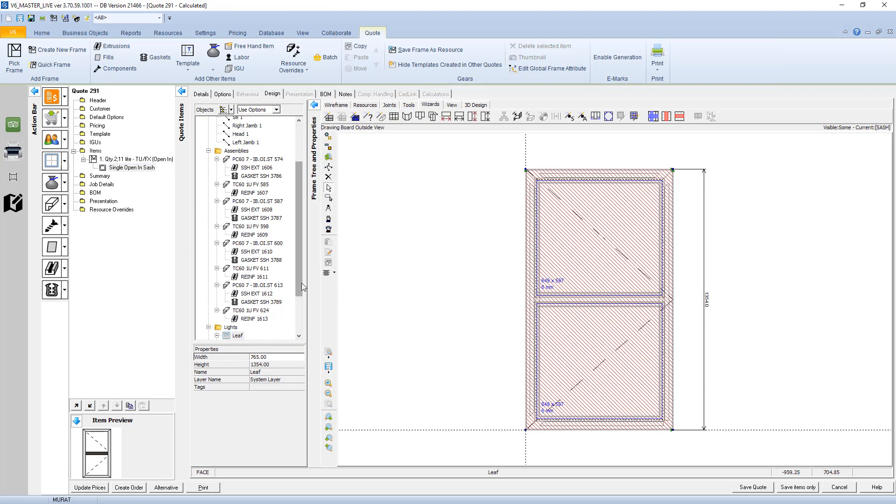
left_click_drag(301, 282, 299, 306)
left_click(247, 330)
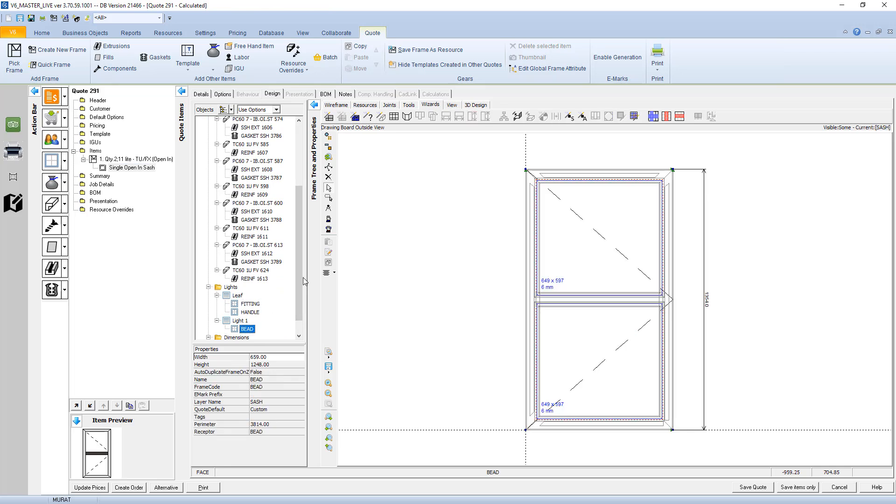
left_click(241, 320)
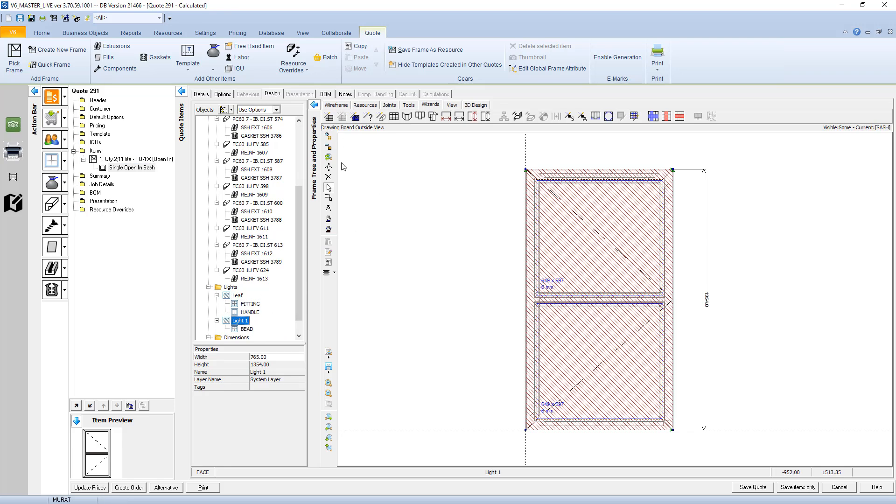
left_click(329, 137)
Examine the bead frame's upper and lower lights by selecting them individually and together.
left_click(598, 268)
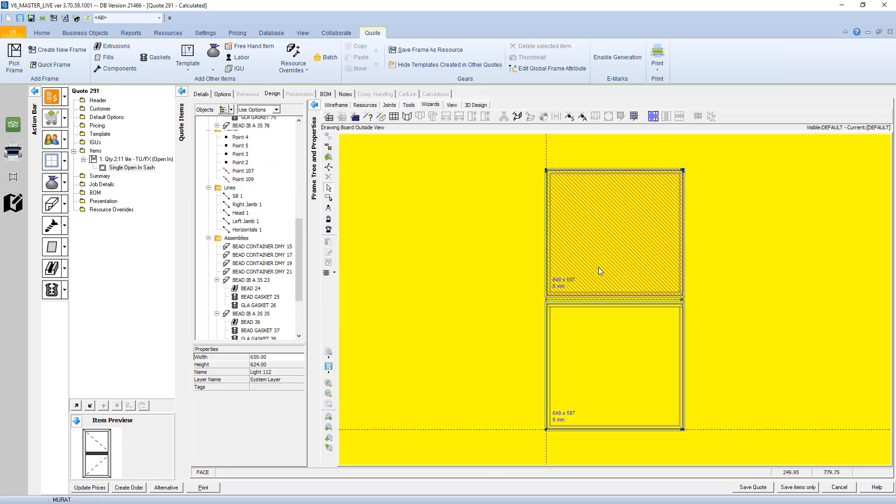
left_click(600, 350)
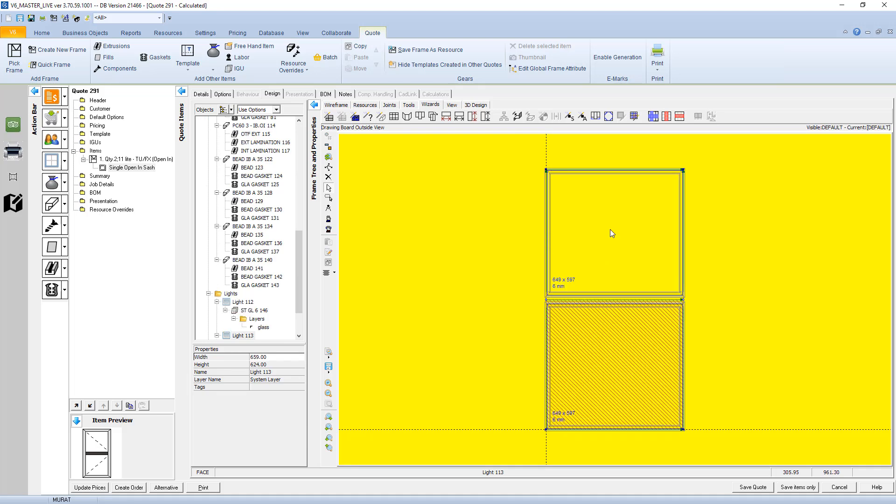
left_click(610, 232)
left_click(611, 354, "shift")
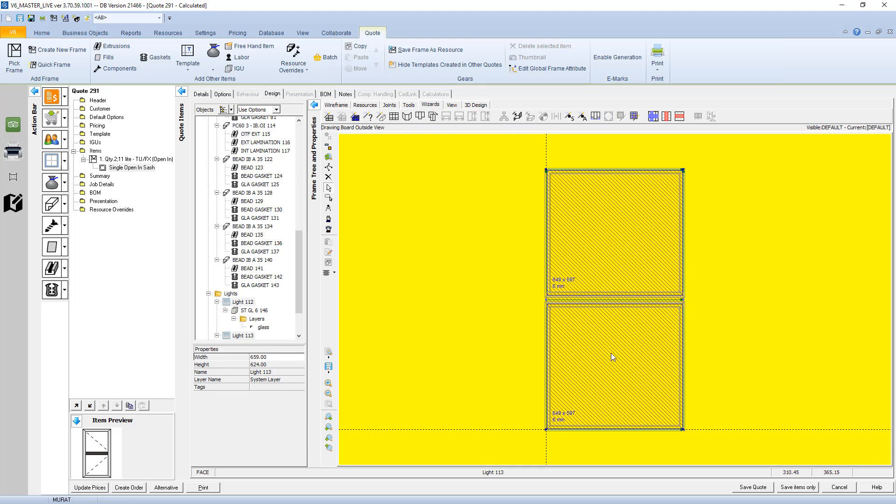
left_click(700, 303)
left_click(600, 231)
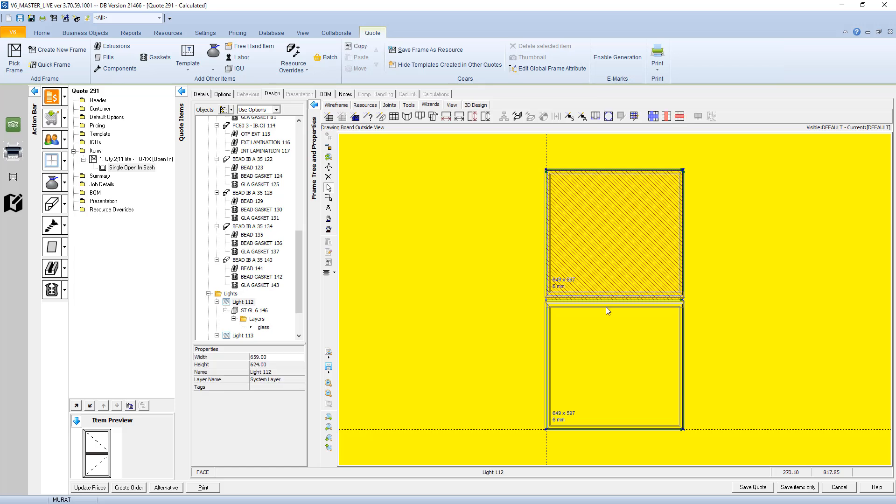
left_click(609, 367)
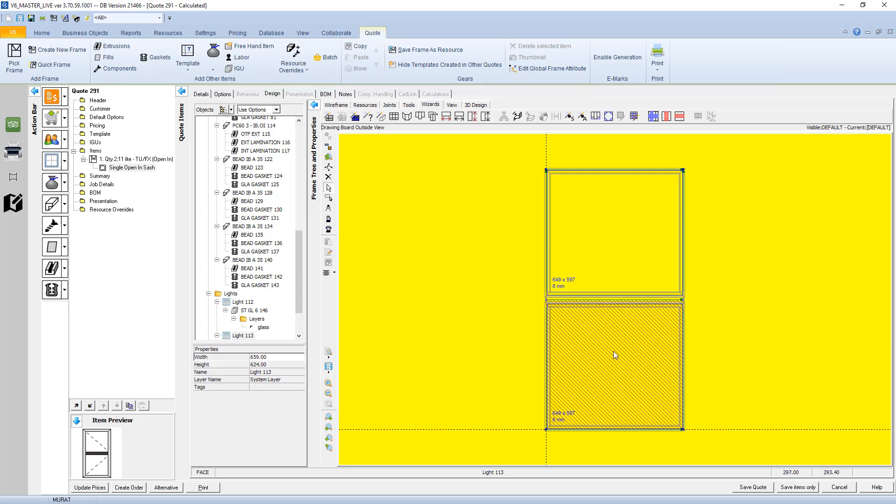
Open the resource of the BEAD IB A 35 assembly, inspect its FILL receptor in the design drawing, and close it.
left_click(243, 227)
right_click(244, 227)
left_click(223, 337)
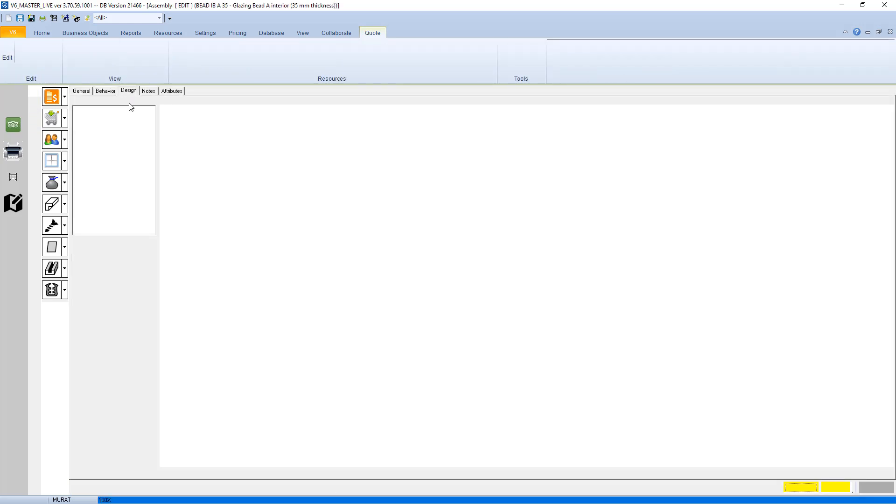
left_click(103, 155)
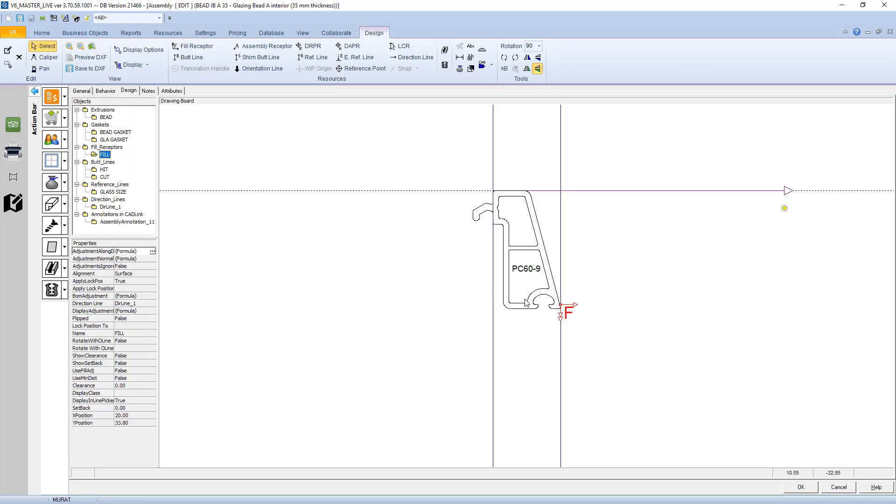
left_click(843, 487)
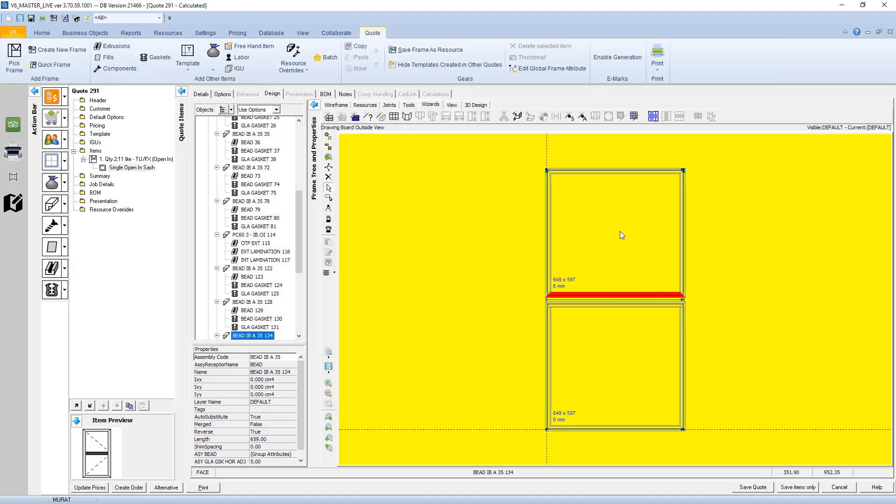
Return to the 11 lite - TU/FX (Open In) frame and review the joint formulas of the point where the mullion meets the head.
left_click(133, 160)
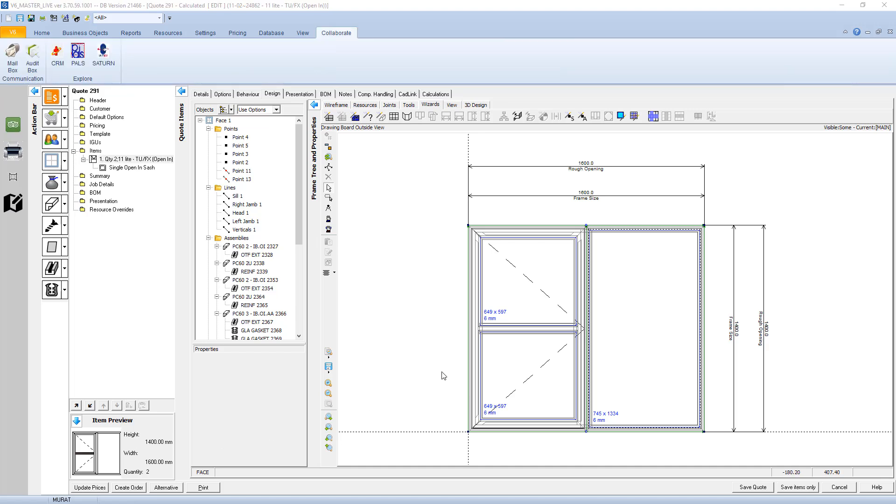
left_click(589, 226)
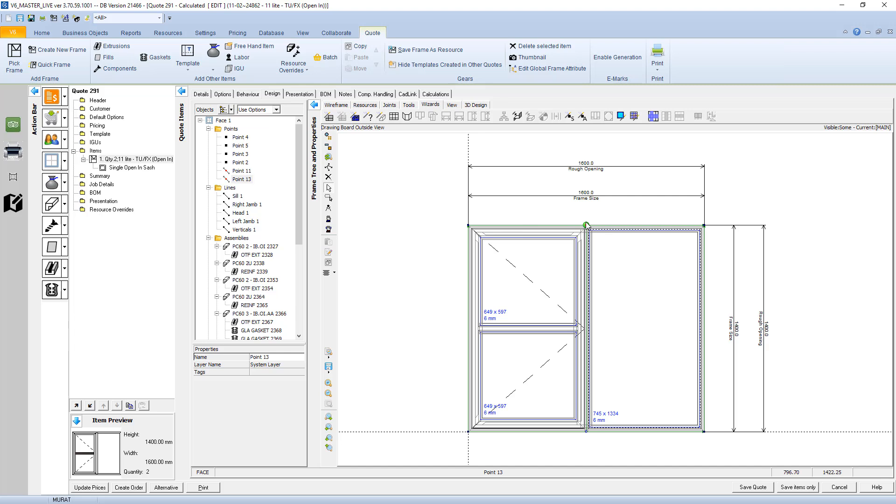
left_click(591, 220)
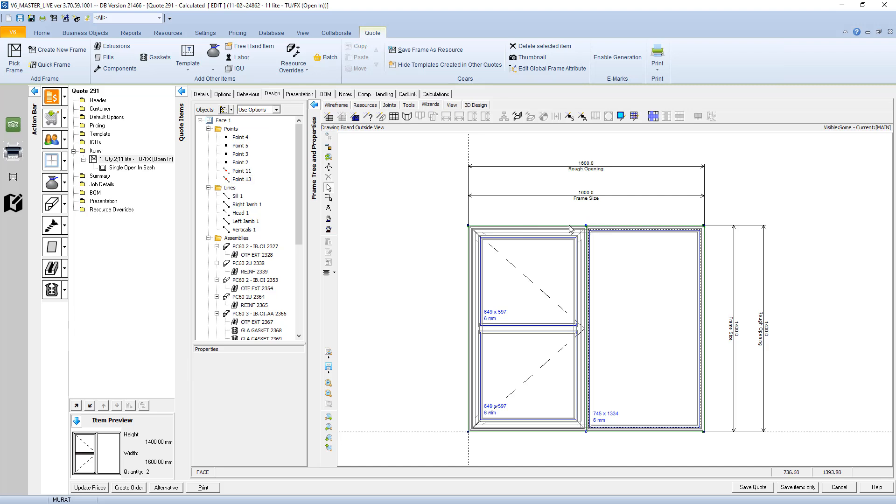
left_click(586, 226)
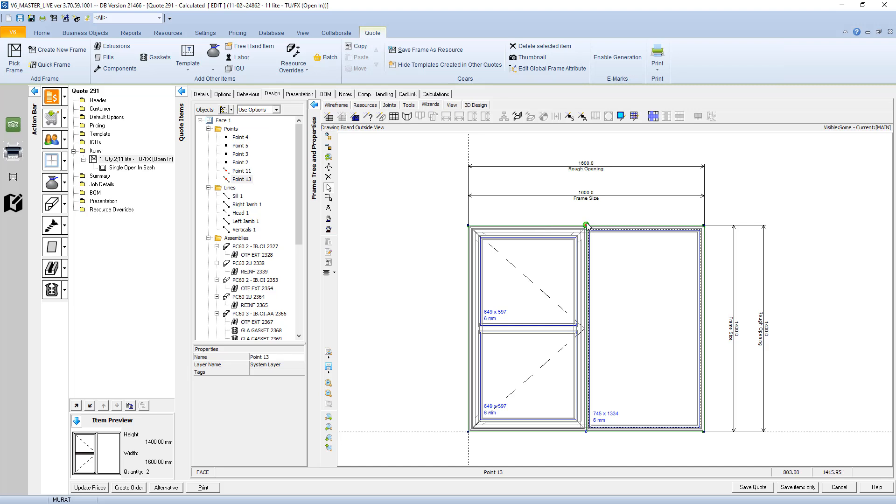
right_click(587, 227)
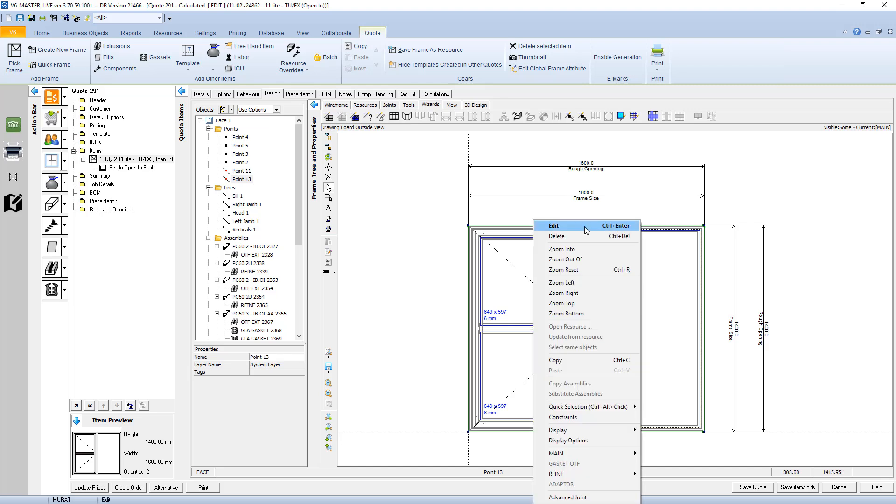
left_click(586, 226)
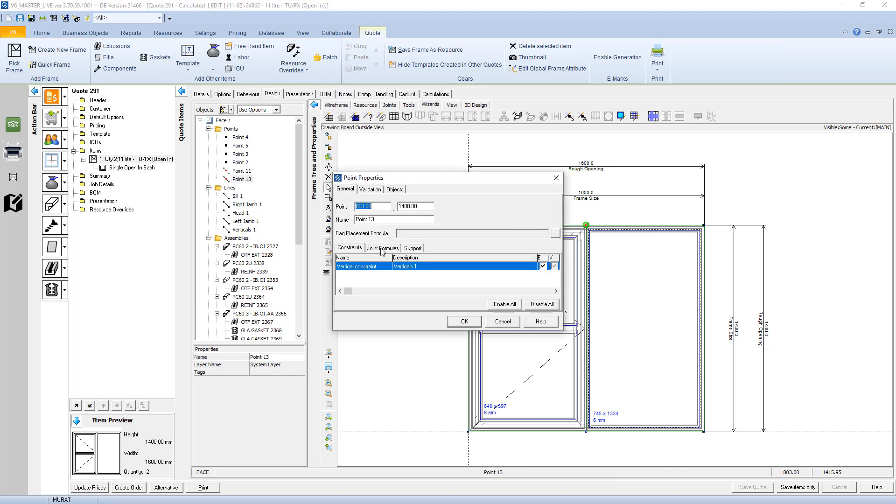
left_click(382, 249)
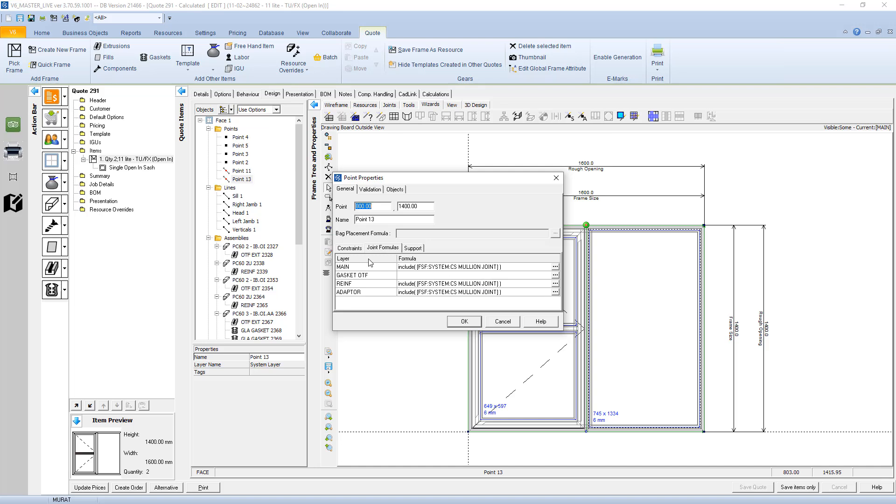
left_click(502, 321)
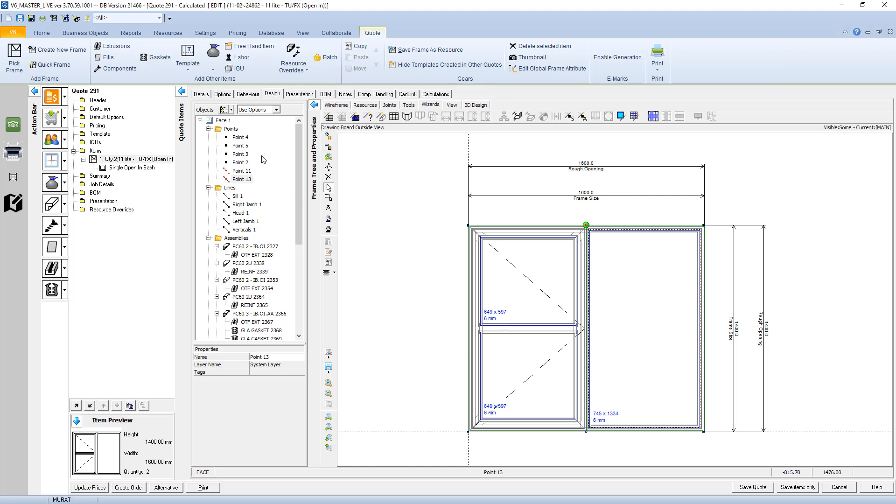
Select the reinforcement along the frame's head and hide the REINF layer in the drawing.
left_click(607, 228)
left_click(605, 225)
left_click(605, 227)
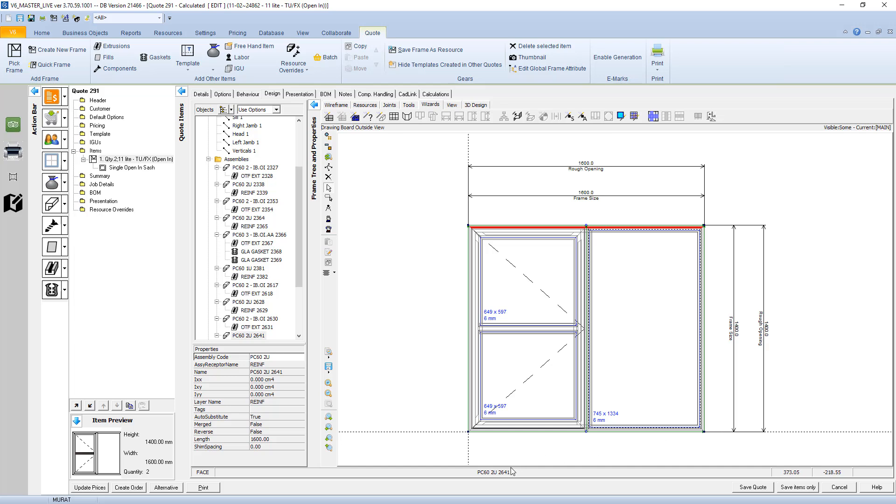
left_click(840, 129)
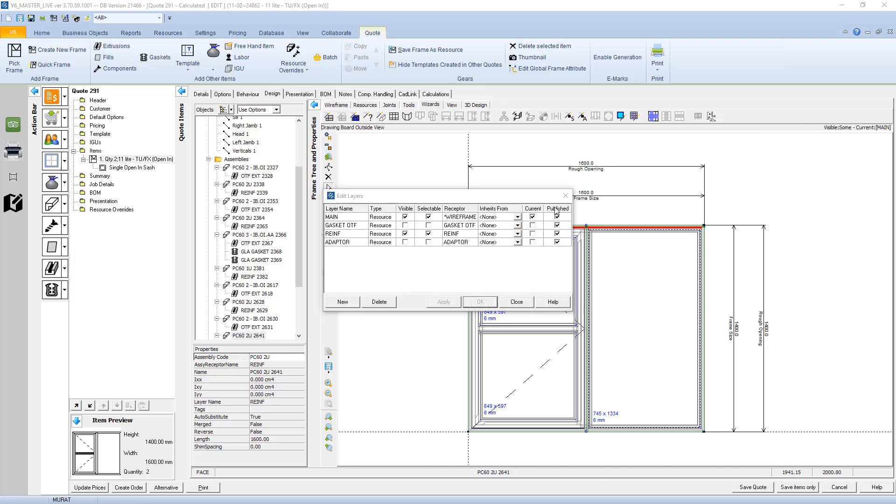
left_click(405, 234)
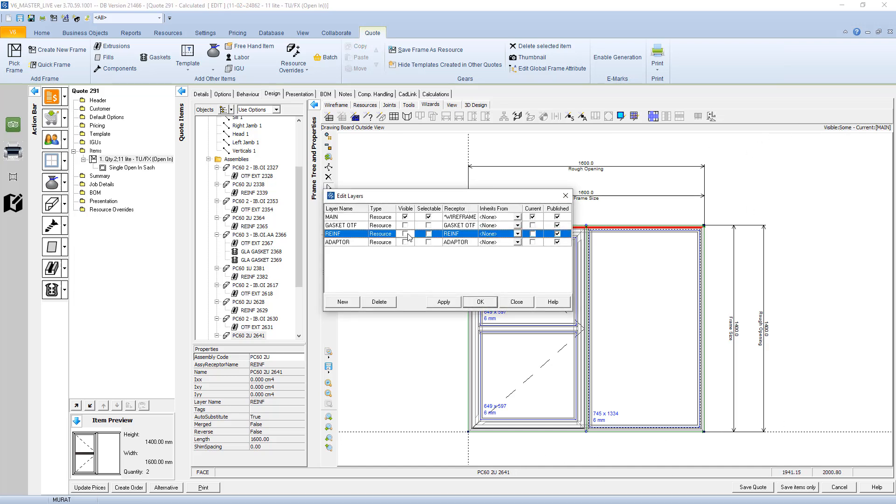
left_click(474, 303)
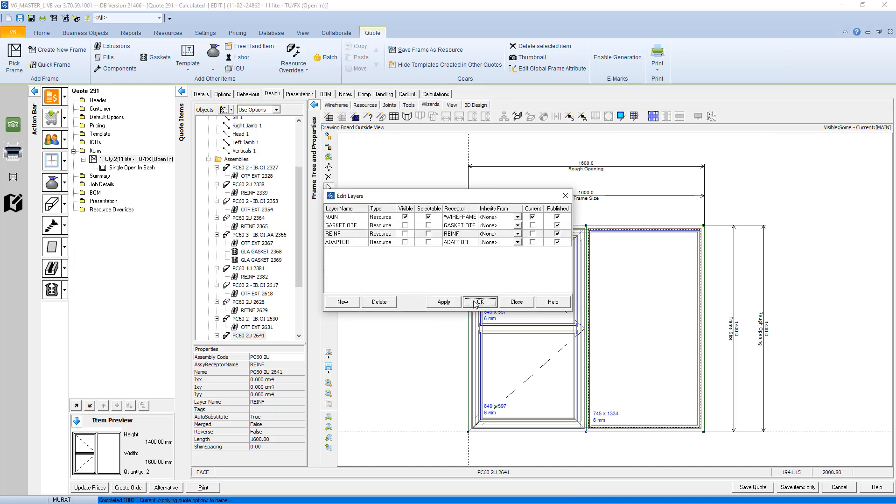
Select the head's PC60 2 - IB.OI outer frame assembly, review the frame item's options, and return to the design drawing.
left_click(615, 229)
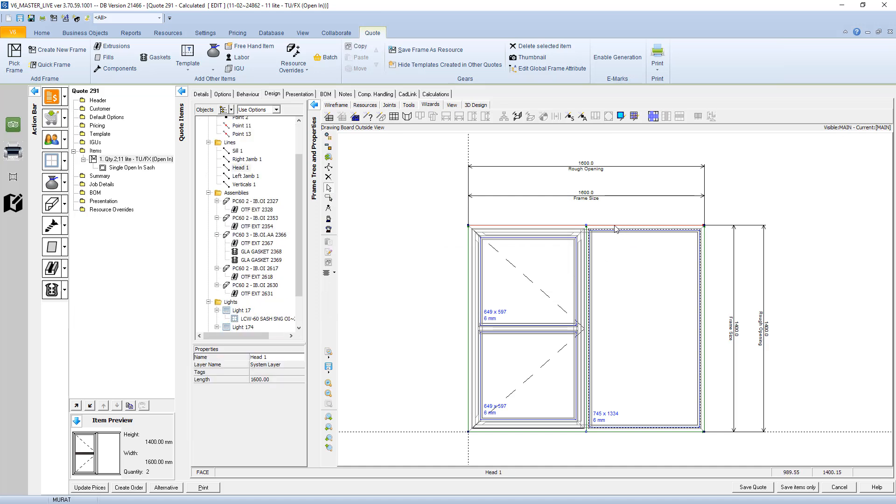
left_click(651, 229)
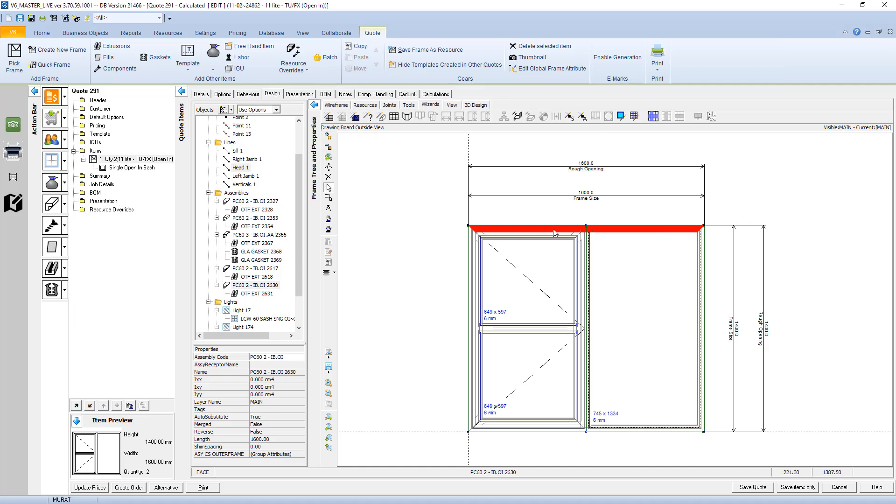
left_click(222, 95)
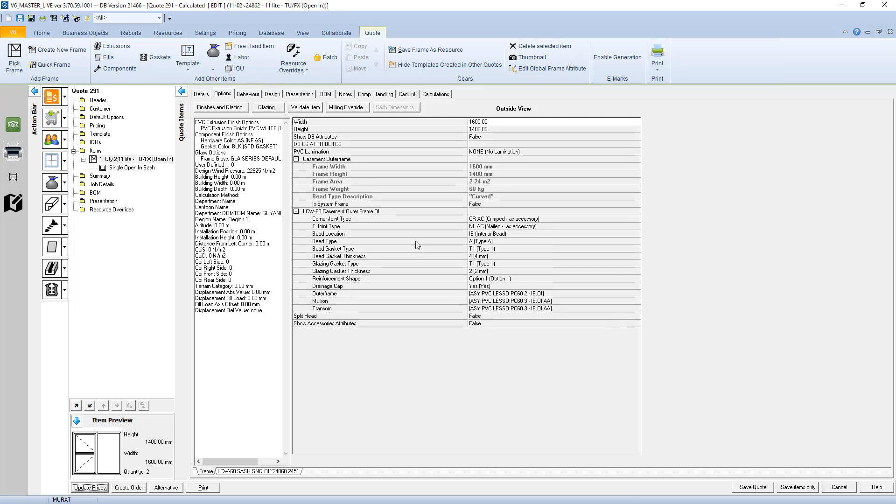
left_click(272, 94)
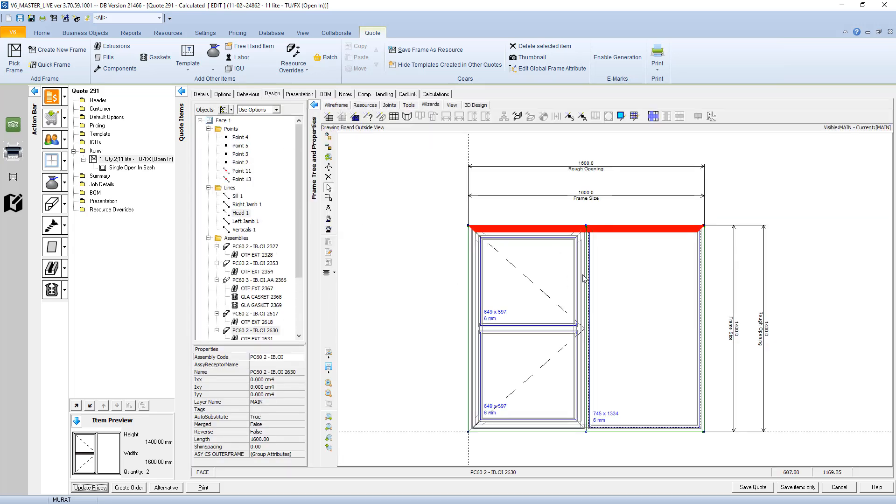
Set the Split Head frame attribute to True in the Option Wizard and close the wizard.
left_click(368, 118)
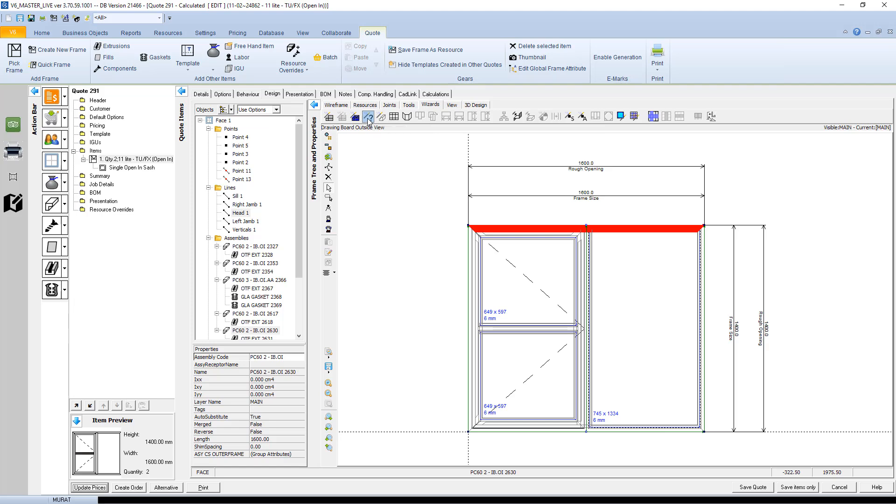
left_click_drag(465, 157, 275, 142)
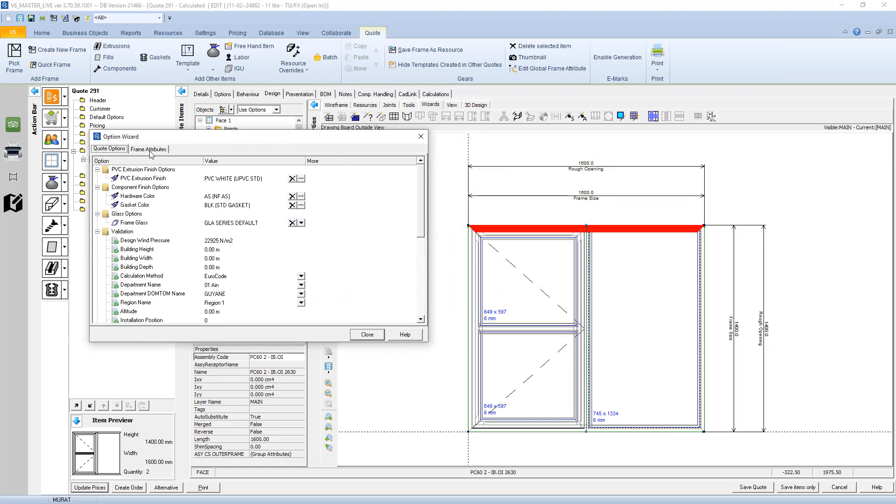
left_click(150, 150)
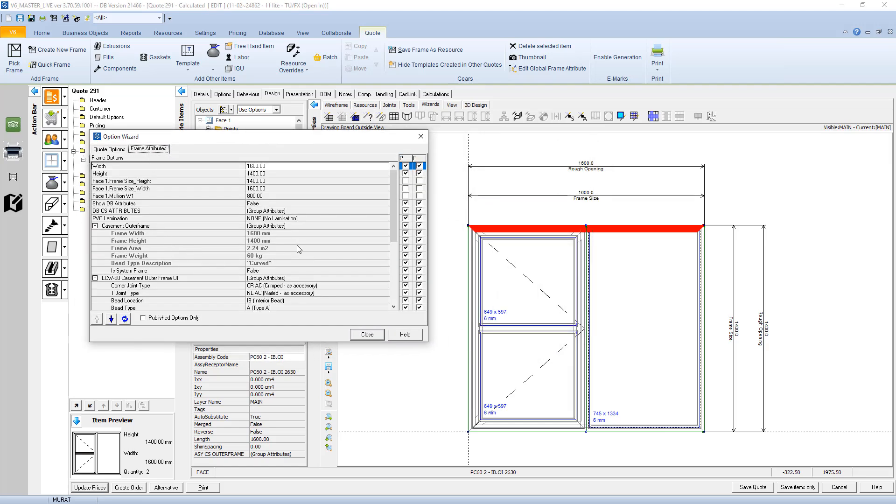
scroll(356, 271, "down", 5)
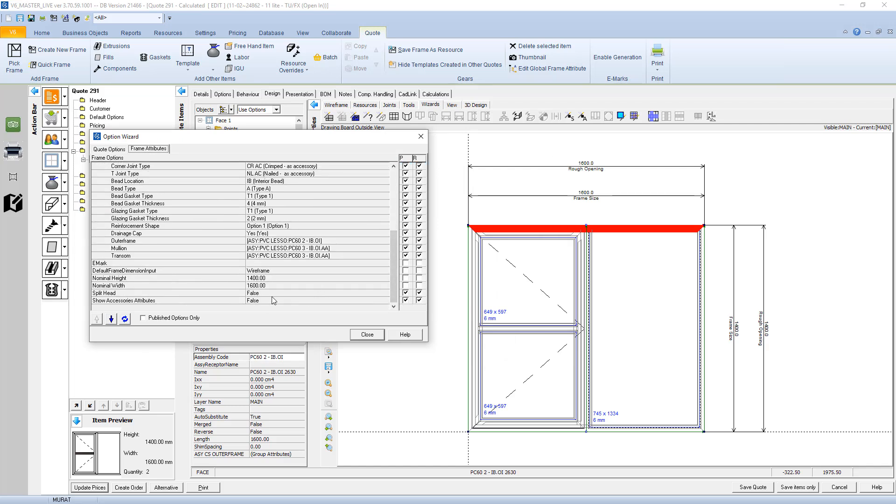
left_click(380, 293)
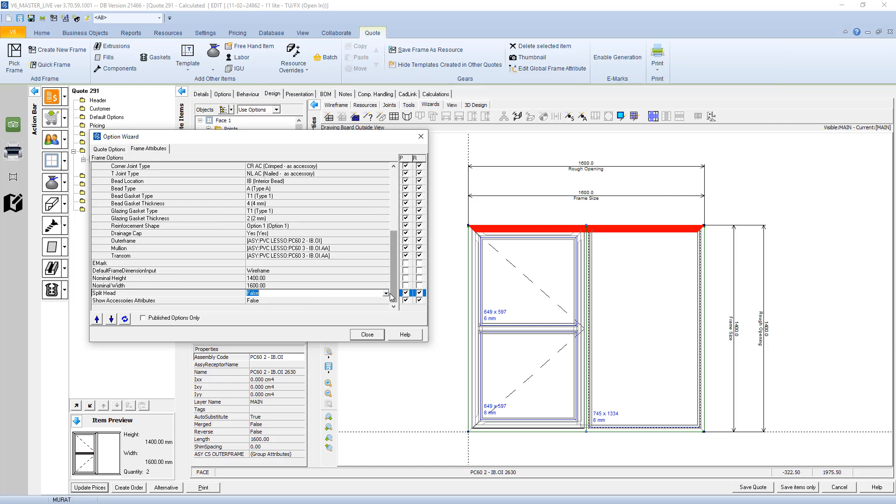
left_click(385, 293)
left_click(276, 308)
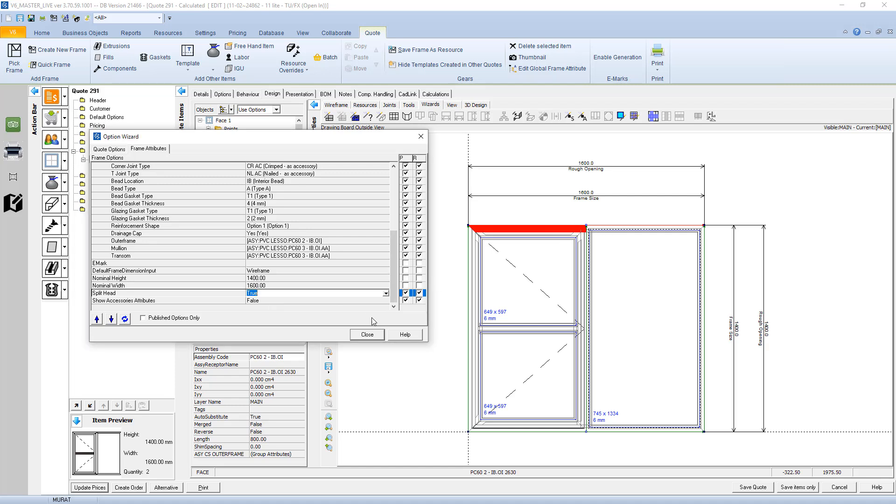
left_click(367, 334)
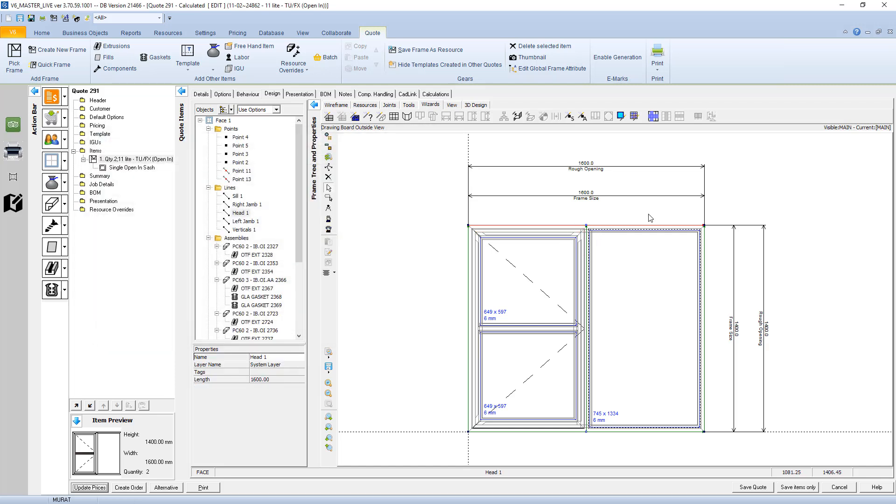
Inspect both halves of the split head, set the Split Head frame attribute to False, and select the head again.
left_click(646, 228)
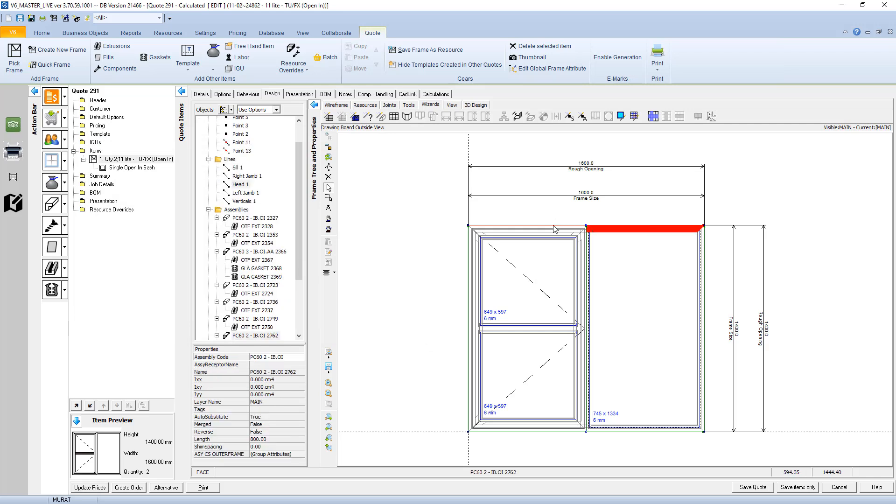
left_click(554, 230)
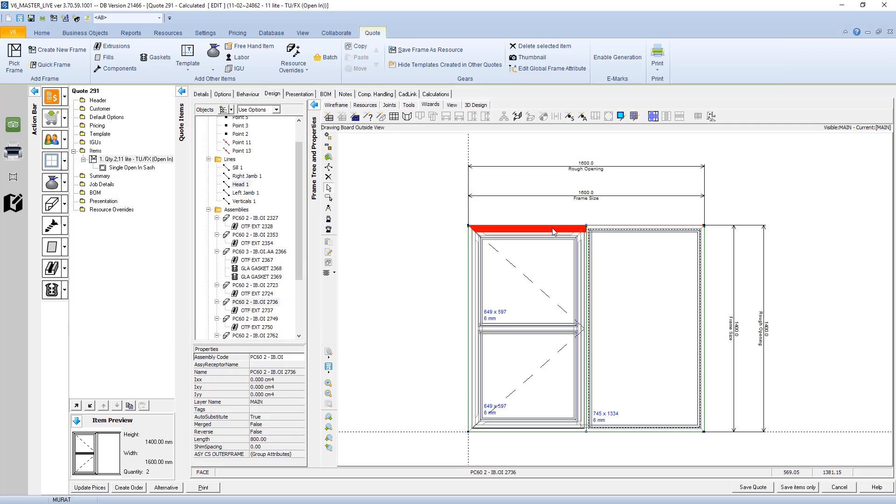
left_click(369, 117)
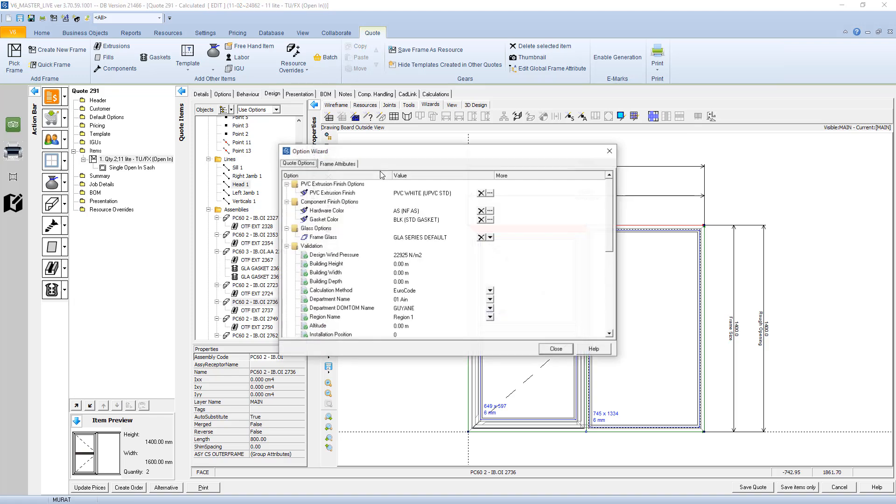
left_click_drag(350, 151, 156, 153)
left_click(150, 166)
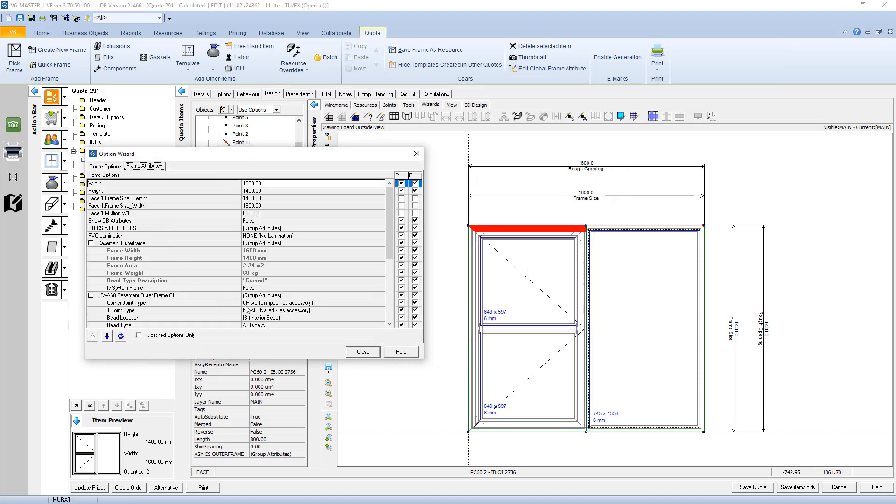
left_click(390, 316)
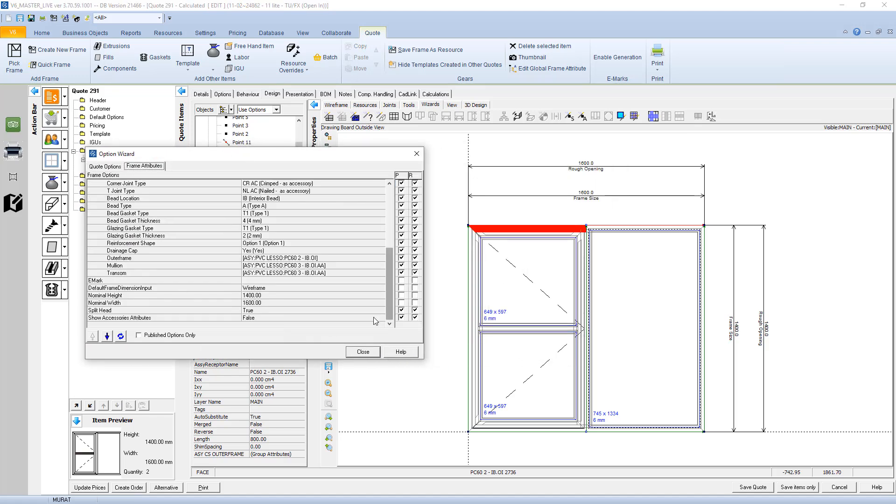
double_click(275, 311)
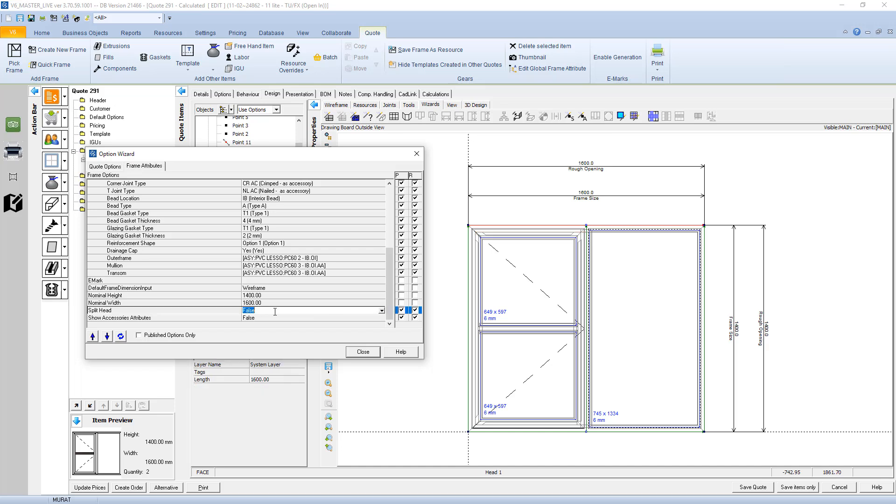
left_click(363, 352)
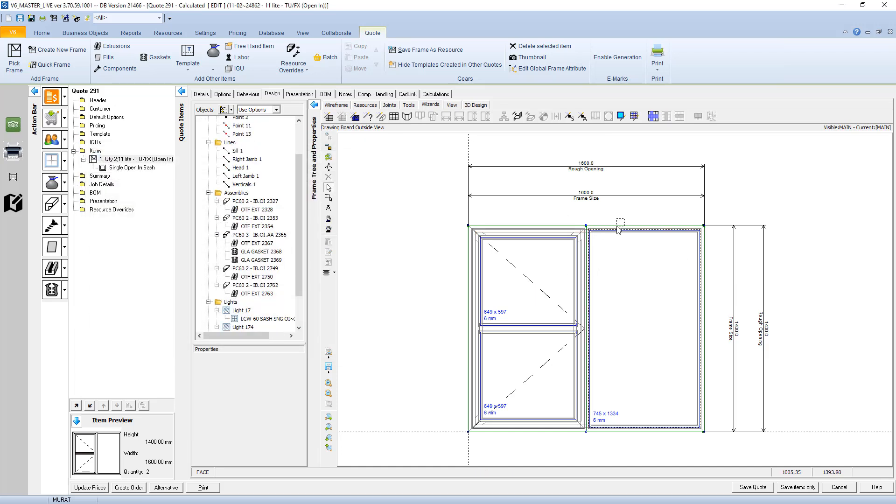
left_click(618, 228)
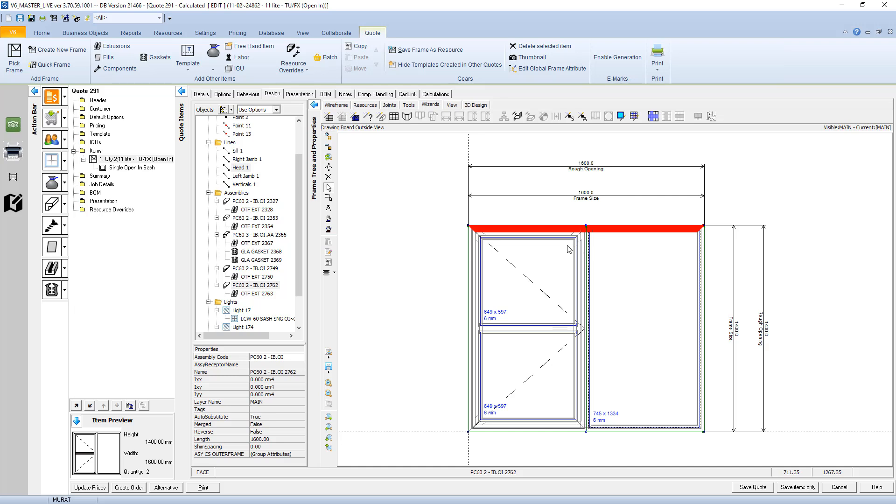
Open the MAIN joint formula of the point where the mullion meets the head, and its CS MULLION JOINT formula resource.
left_click(586, 225)
right_click(588, 225)
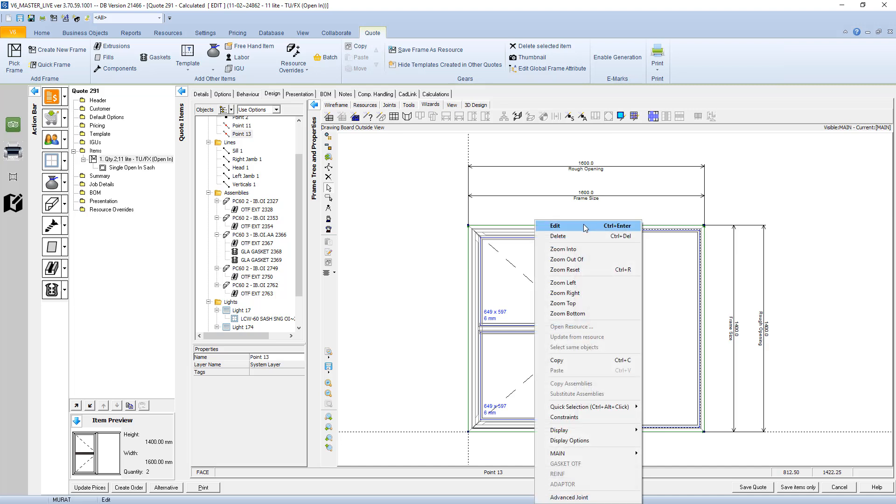
left_click(581, 231)
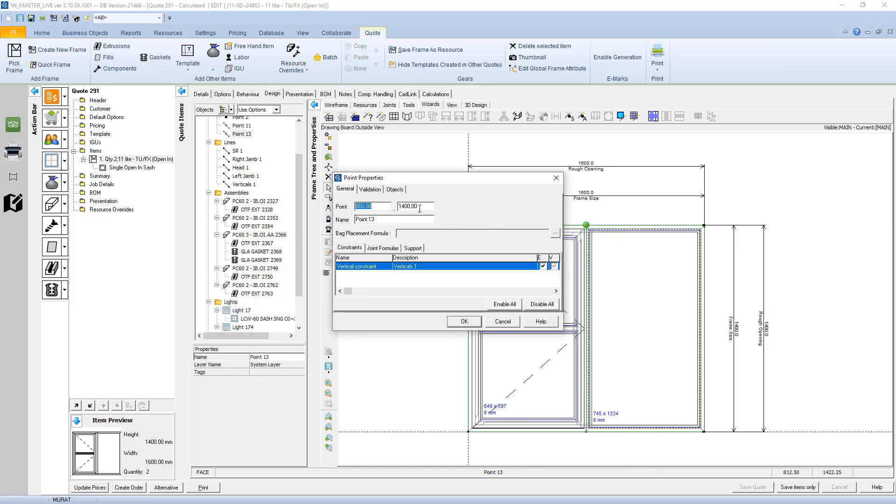
left_click(383, 249)
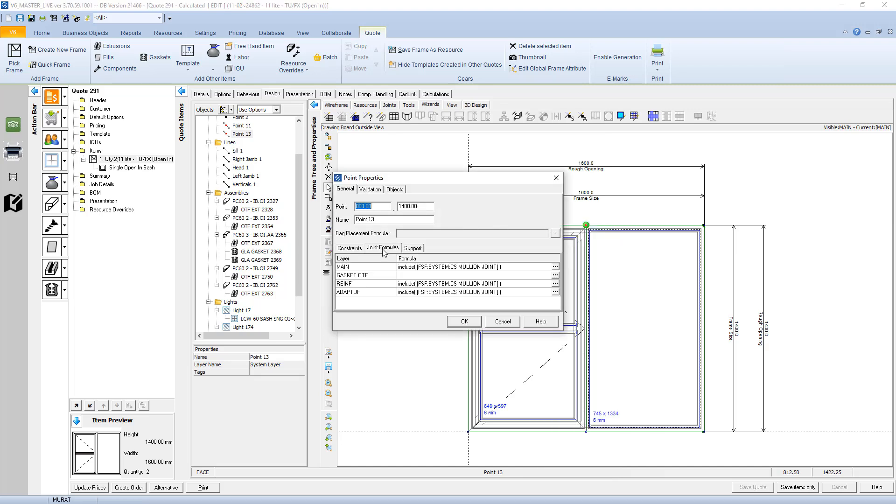
left_click(556, 267)
right_click(204, 101)
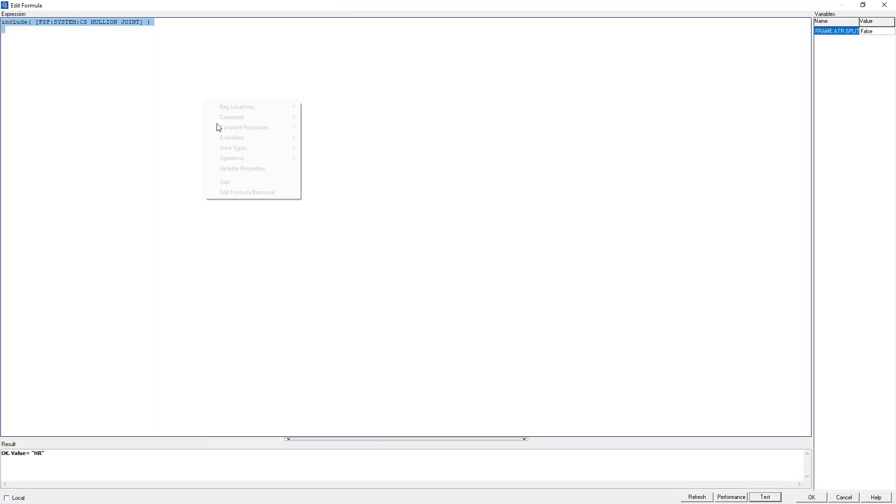
left_click(242, 193)
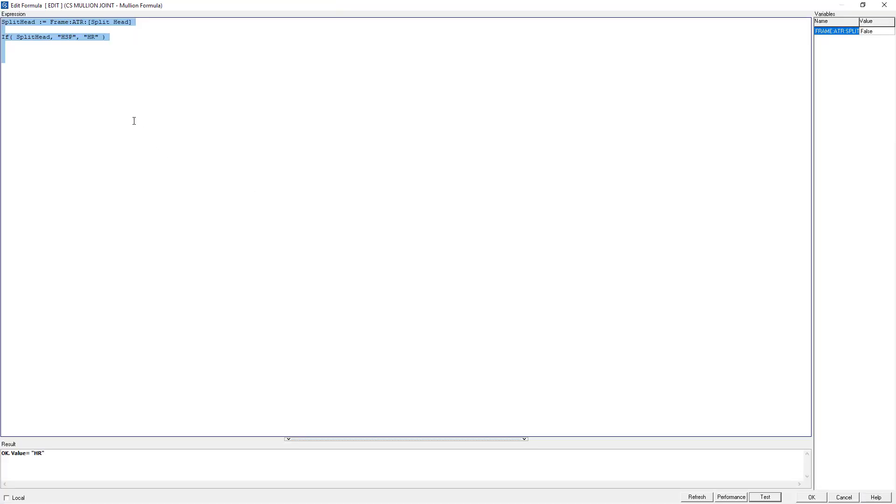
Examine the SplitHead variable and the HSP and HR outcomes of the mullion joint formula, and cancel out of the formulas and point properties.
left_click(42, 51)
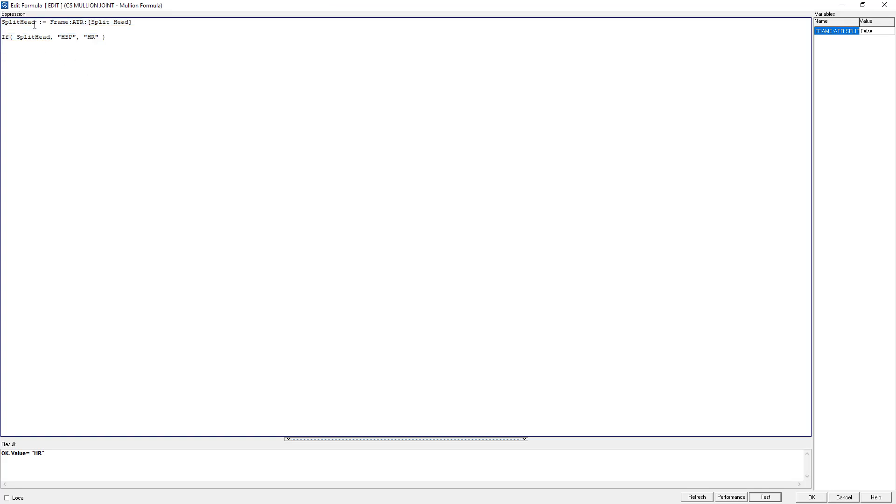
left_click_drag(35, 22, 8, 22)
left_click(52, 23)
left_click_drag(77, 36, 61, 34)
left_click(68, 30)
left_click_drag(95, 38, 90, 38)
left_click(843, 497)
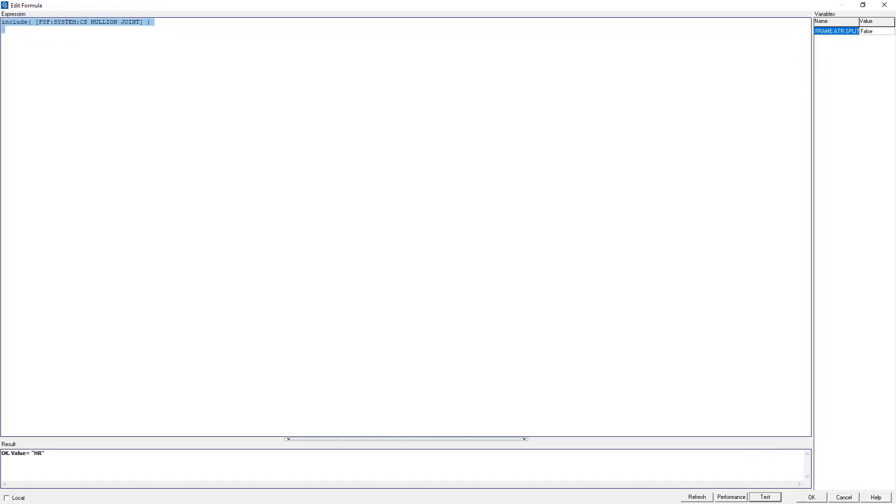
left_click(843, 497)
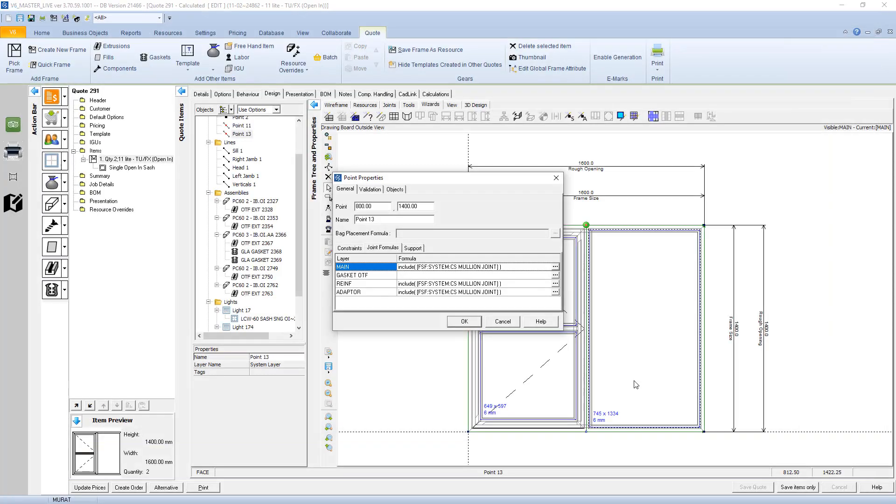
left_click(510, 321)
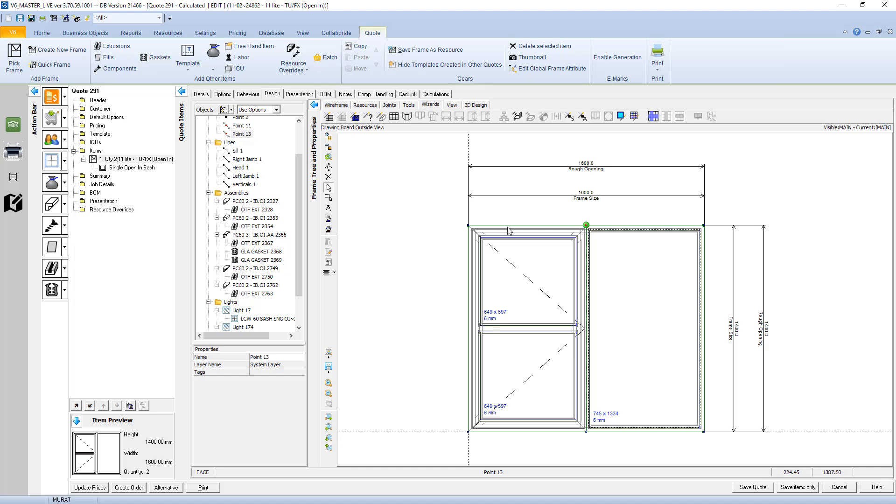
Inspect the points along the frame's head, right corners and mullion ends, and select the light with the two sashes.
left_click(467, 226)
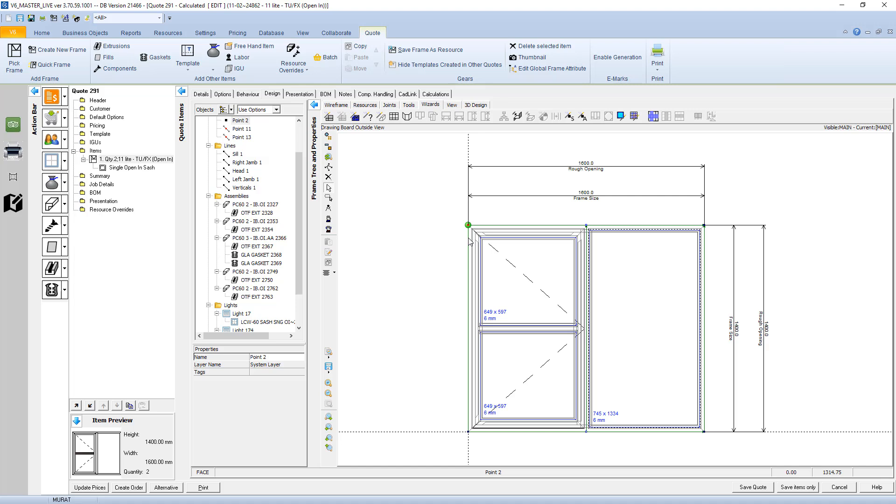
left_click(588, 225)
left_click(707, 223)
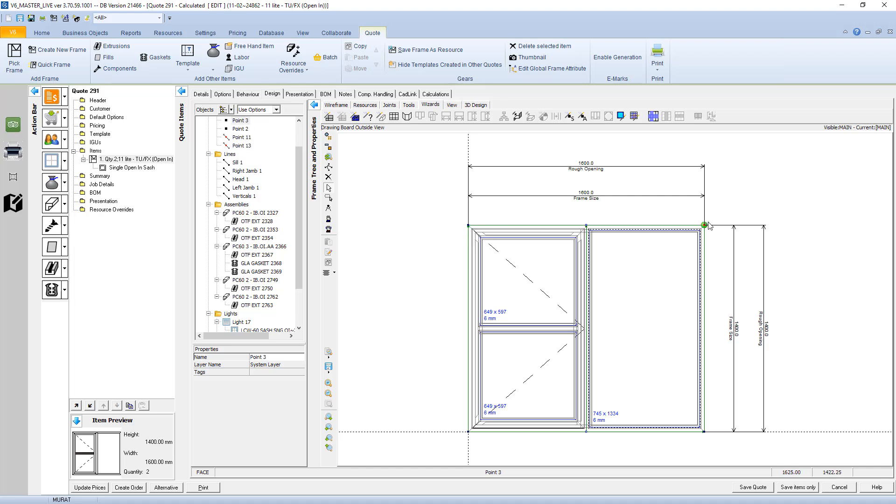
left_click(707, 436)
left_click(588, 436)
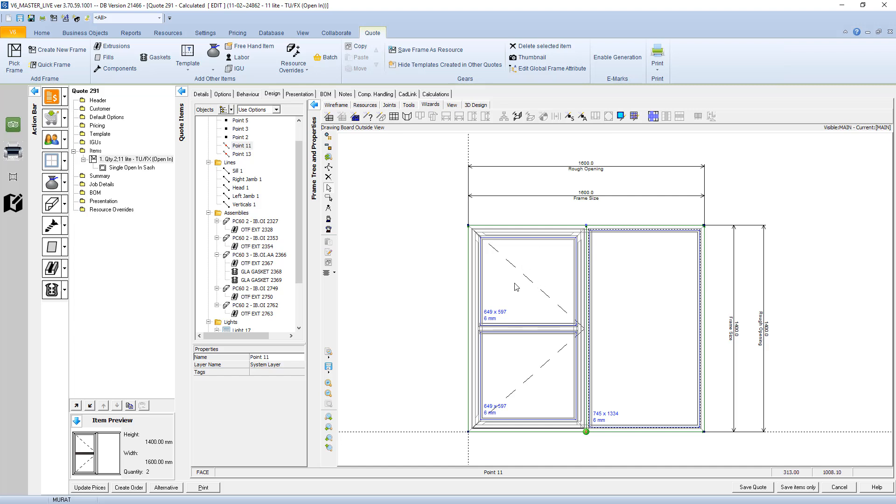
left_click(483, 260)
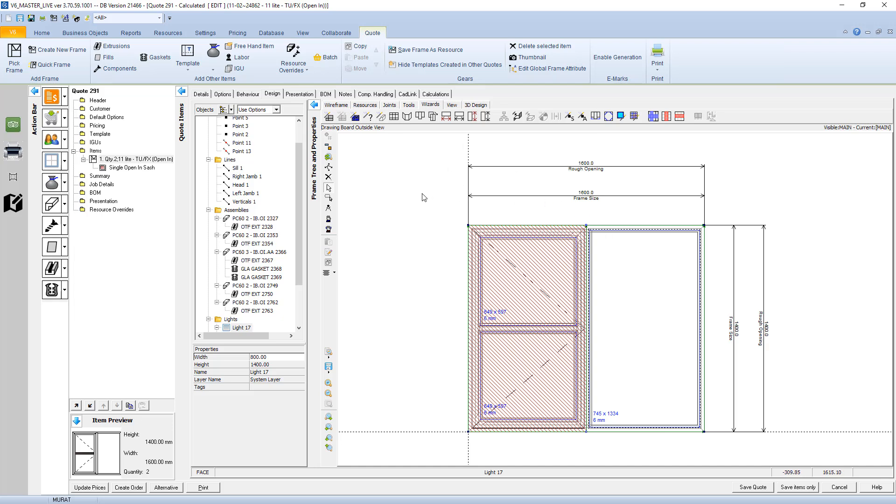
Box-select the sash side of the frame, look over the available joint types, and clear the selection.
left_click(437, 193)
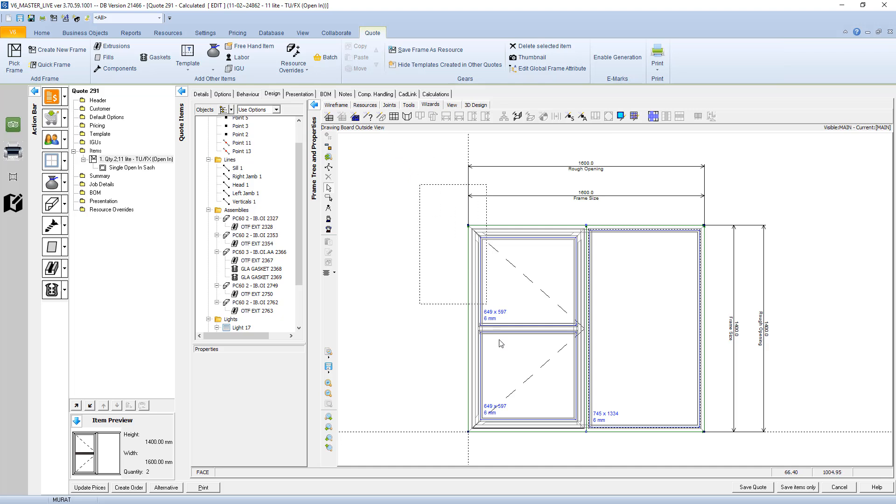
left_click(507, 365)
left_click(391, 104)
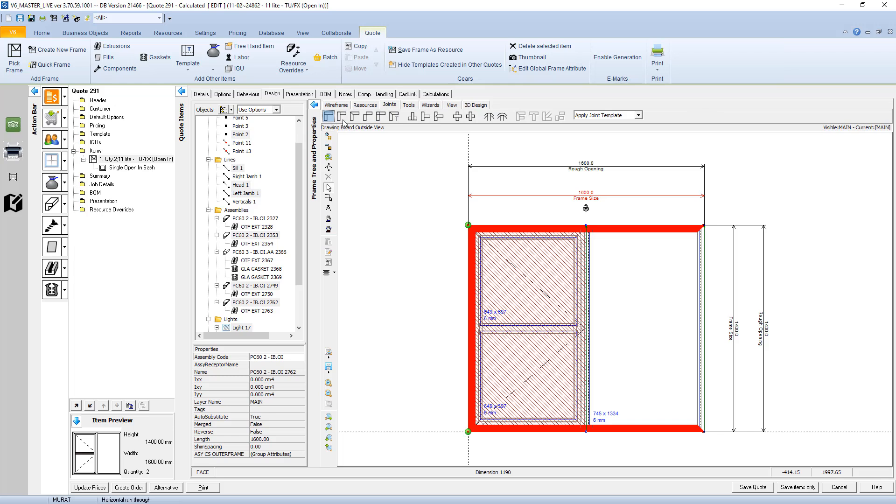
left_click(469, 118)
left_click(436, 250)
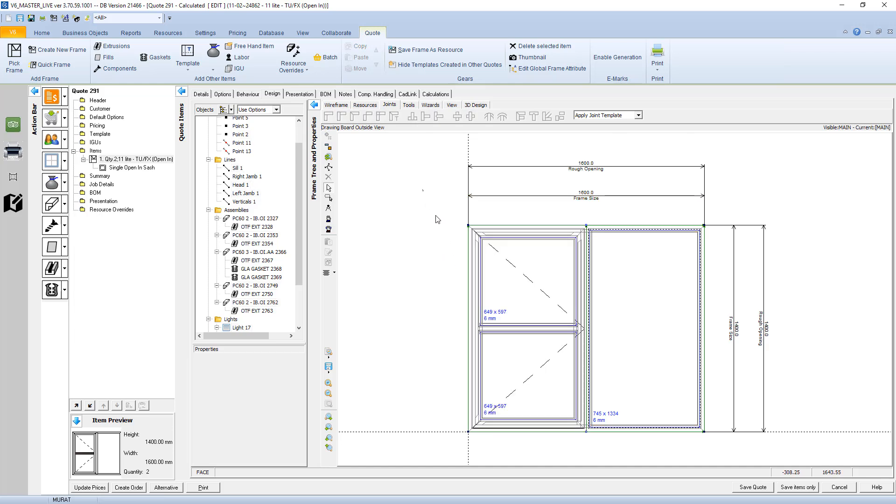
Box-select the sash side of the frame again and review the joint options for the MAIN layer without choosing one.
left_click_drag(423, 189, 539, 449)
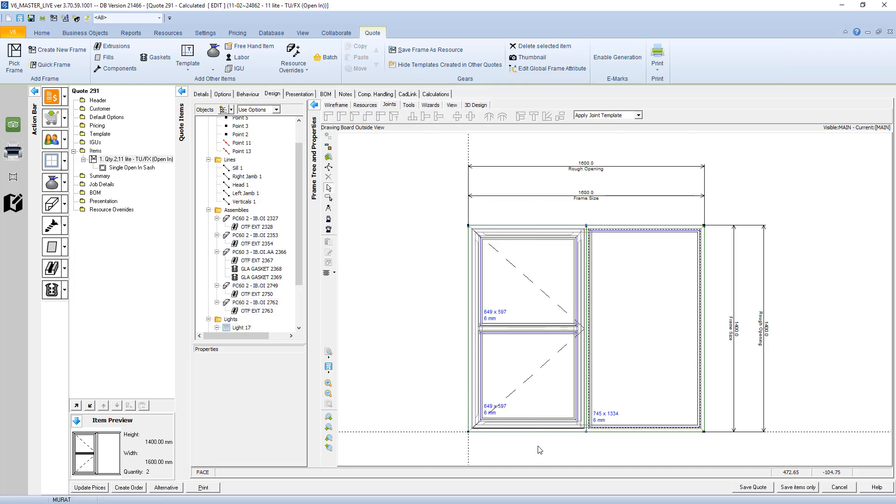
right_click(463, 223)
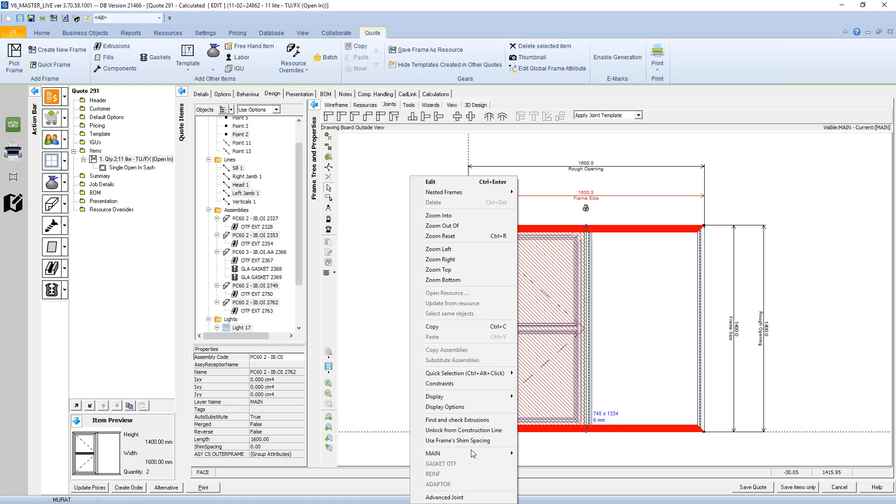
mouse_move(471, 452)
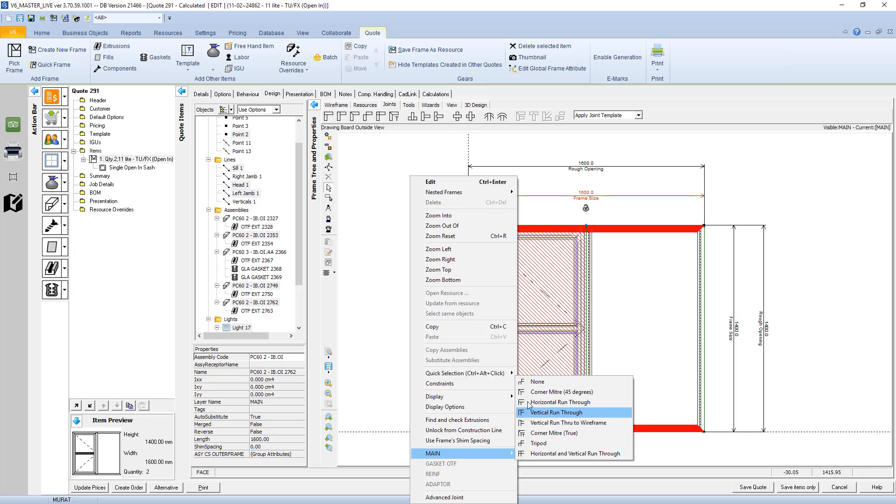
left_click(391, 223)
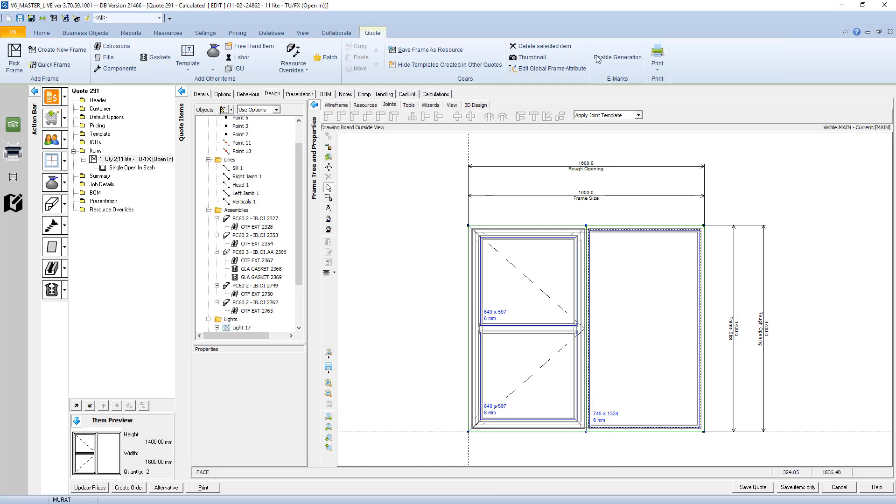
Replace all of the frame's joints with the Horizontal Run Through joint template.
left_click(638, 115)
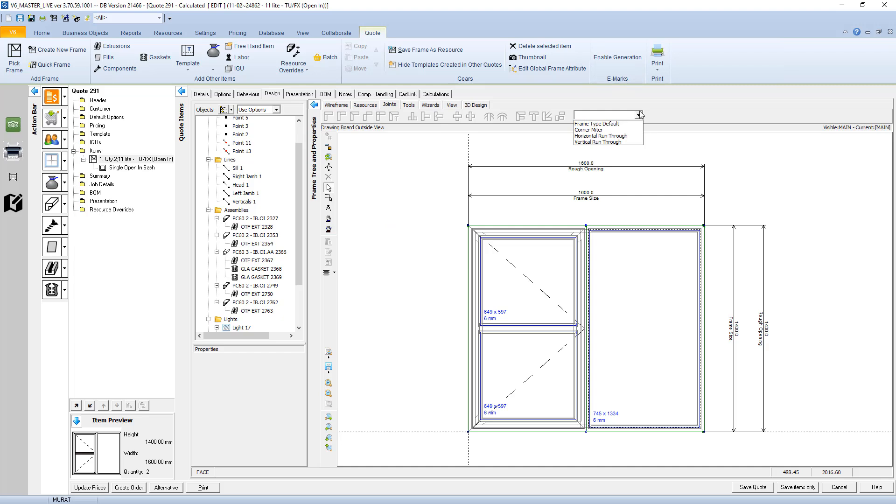
left_click(639, 115)
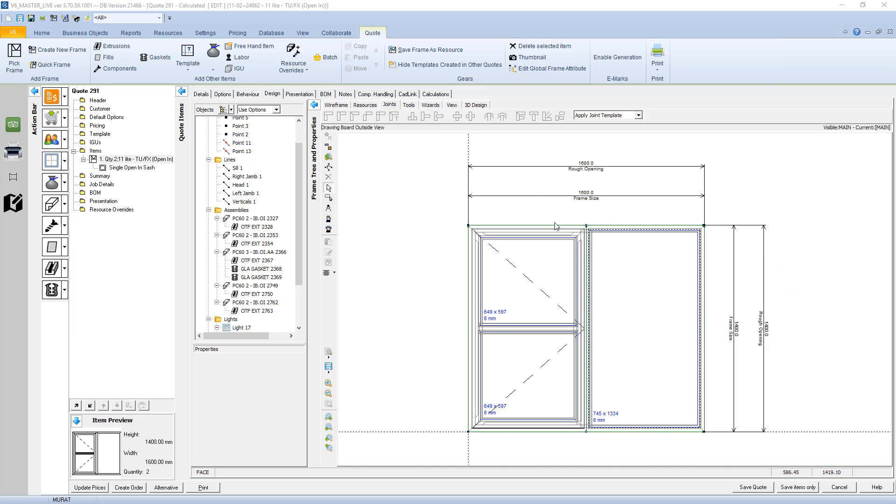
left_click(638, 116)
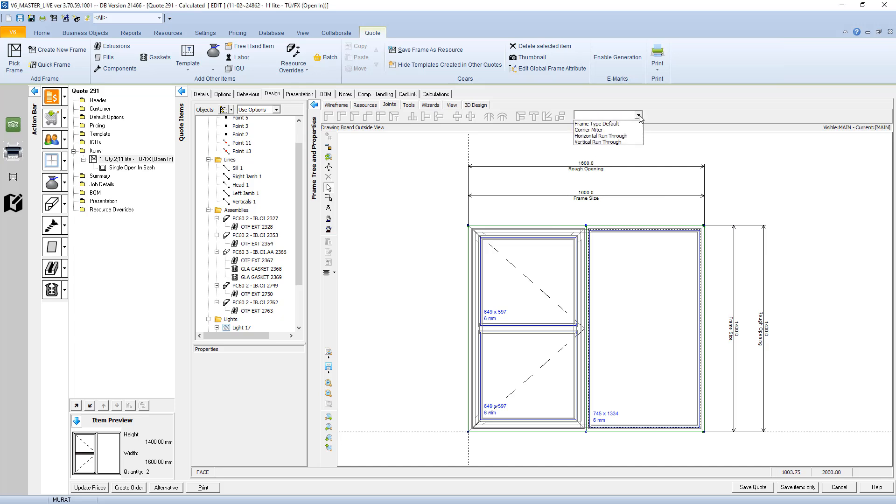
left_click(595, 136)
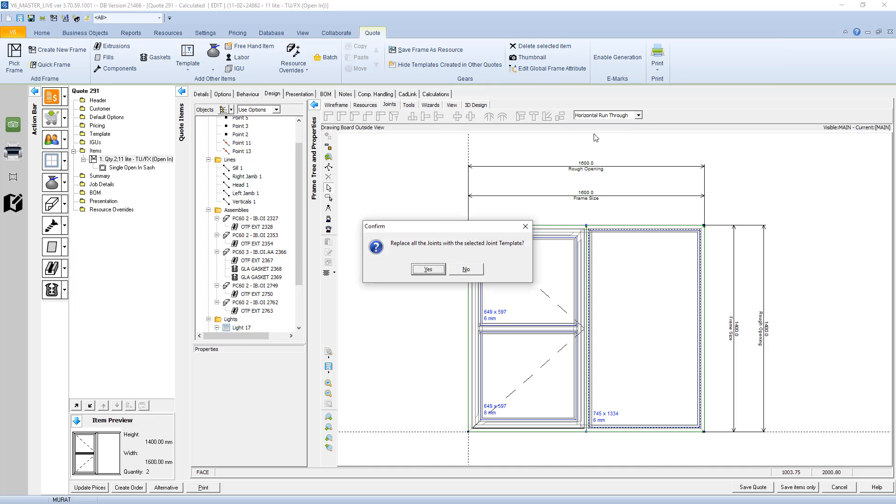
left_click(428, 269)
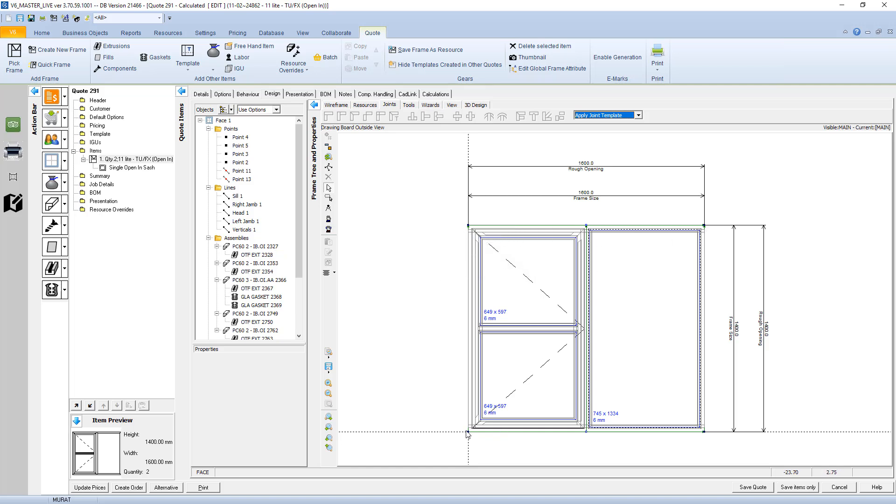
Replace all of the frame's joints with the Vertical Run Through joint template.
left_click(637, 115)
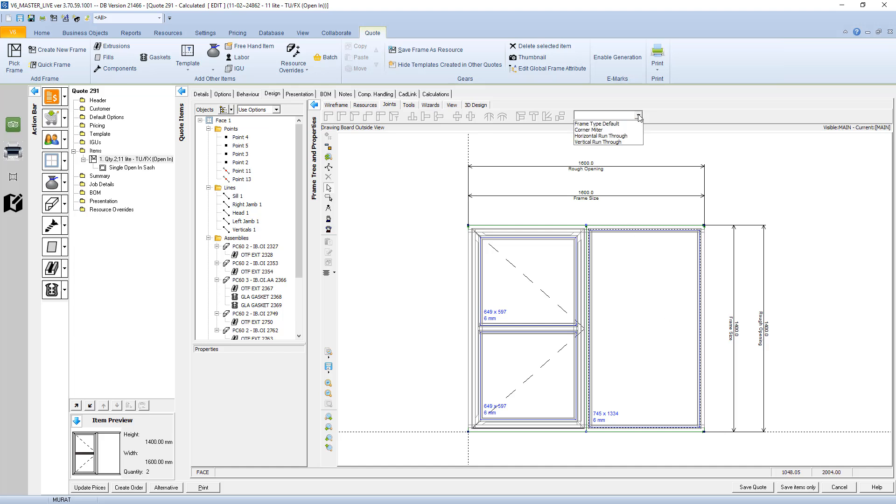
left_click(604, 142)
left_click(427, 269)
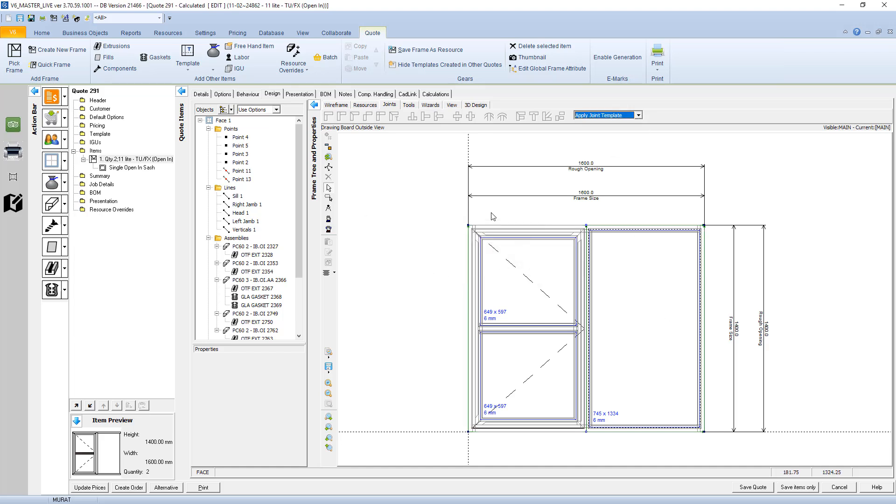
Display the frame on the drawing board as a solid drawing.
right_click(439, 195)
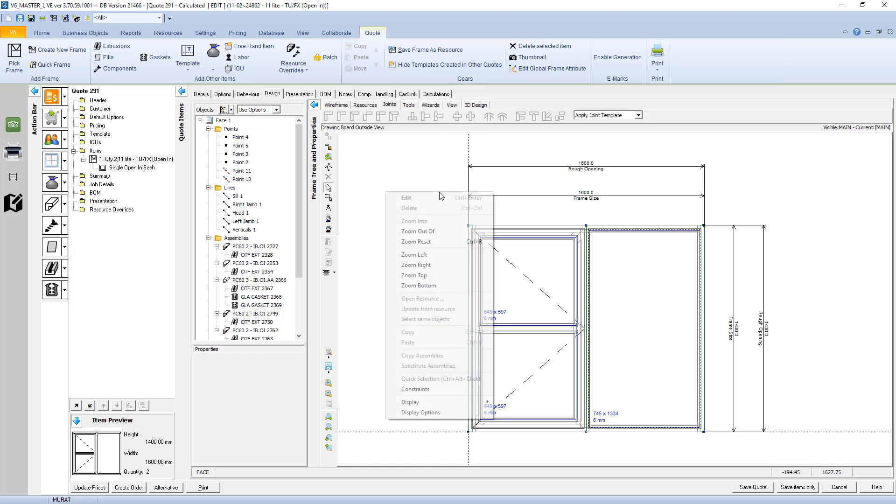
mouse_move(431, 404)
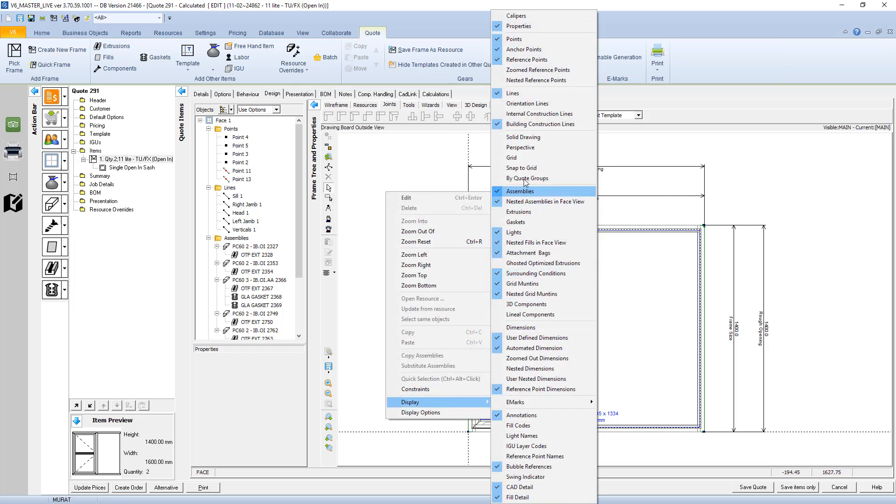
left_click(522, 137)
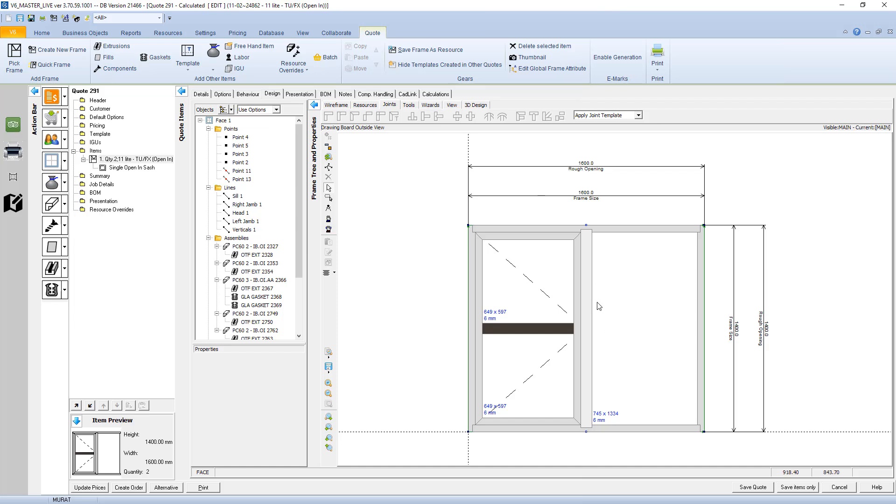
Replace all of the frame's joints with the Corner Miter joint template.
left_click(638, 115)
left_click(599, 128)
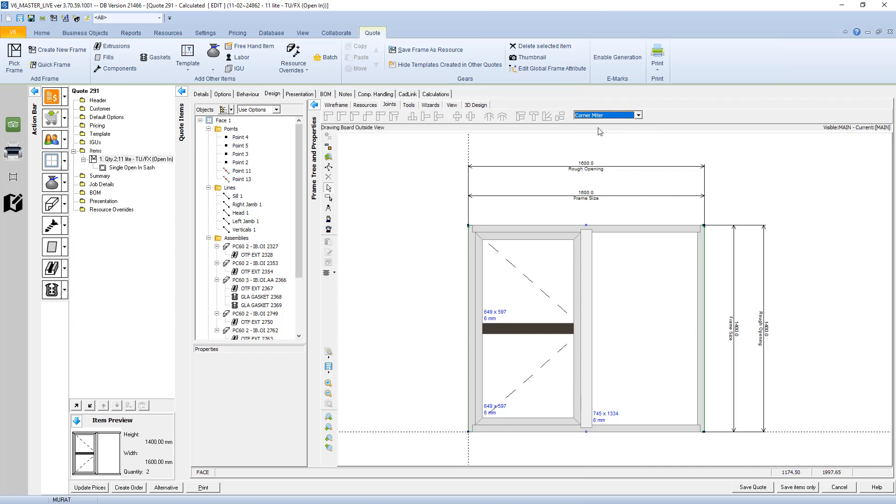
left_click(427, 268)
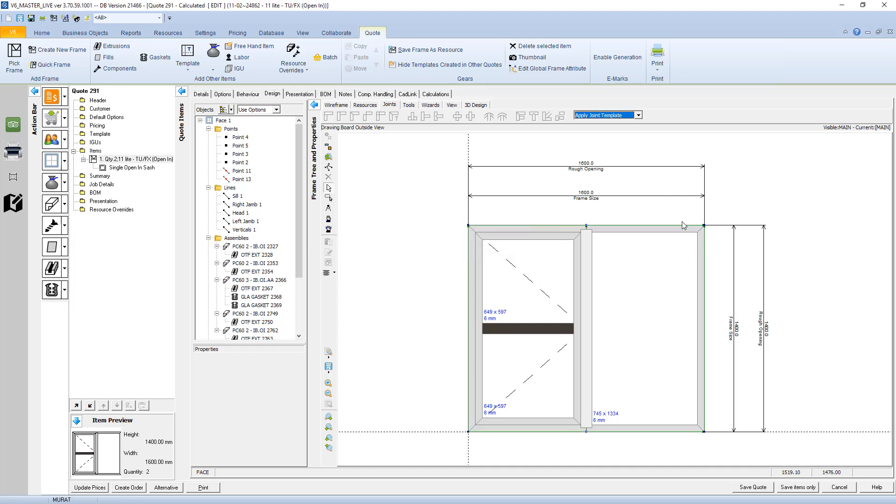
Switch all of the frame's joints from mitred corners to the Horizontal Run Through joint template.
left_click(637, 115)
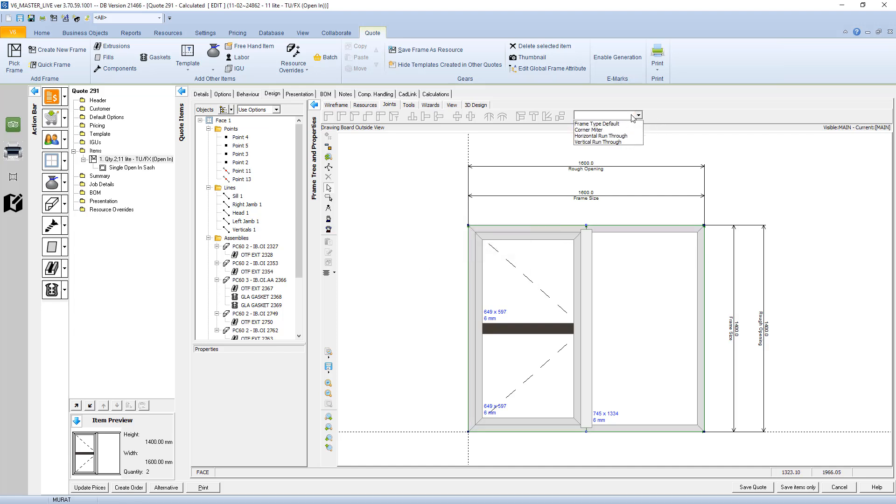
left_click(593, 135)
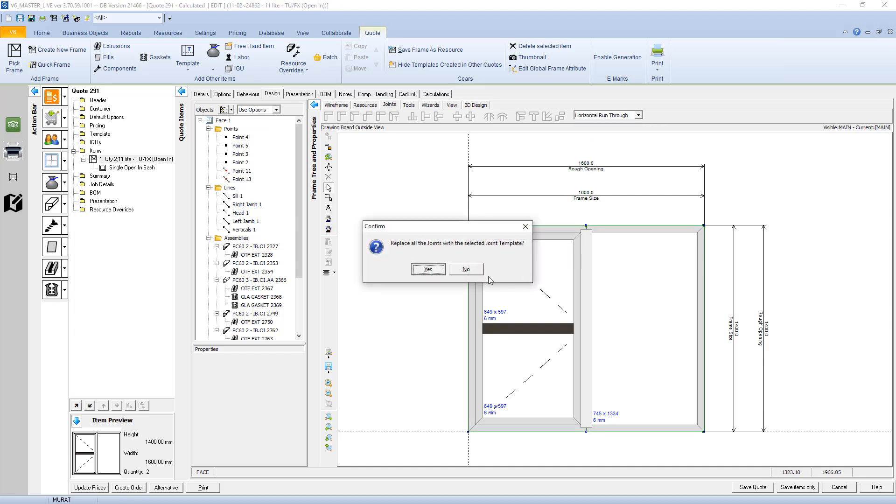
left_click(426, 270)
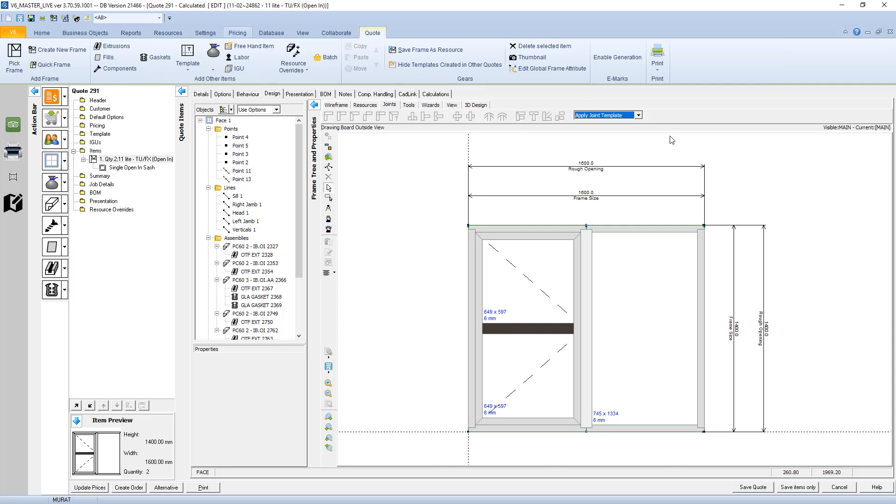
Open the frame type LCW-60 OTF OI for editing and bring up its joint layout for the MAIN layer.
left_click(205, 32)
left_click(138, 65)
left_click(139, 112)
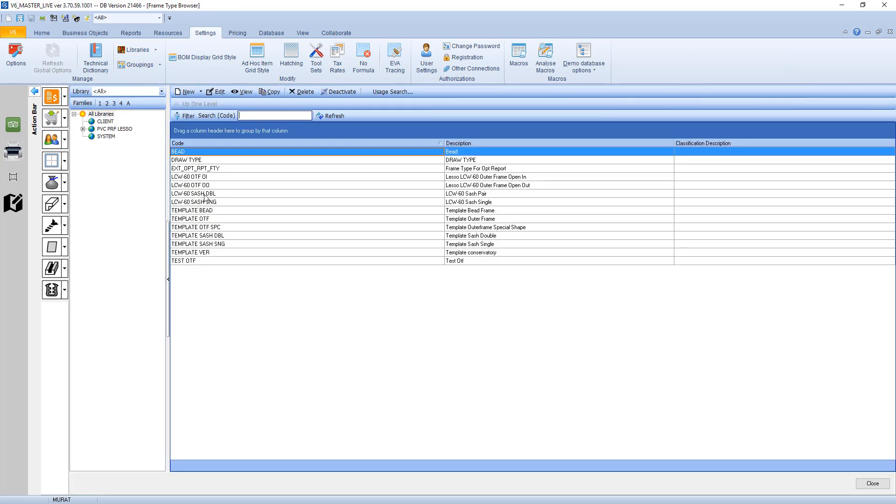
left_click(206, 177)
double_click(206, 177)
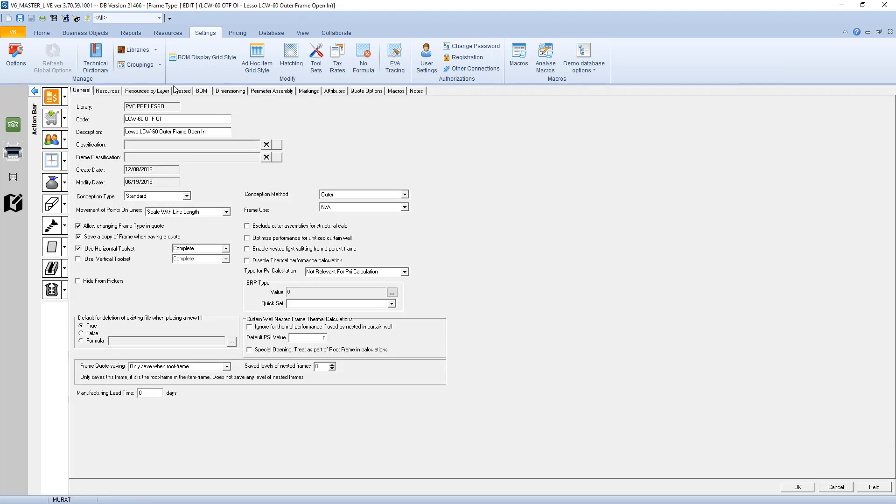
left_click(160, 92)
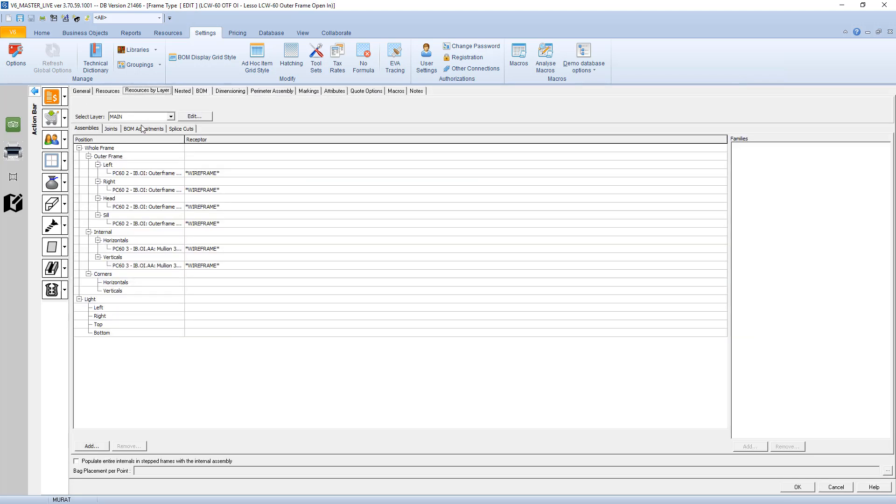
left_click(111, 130)
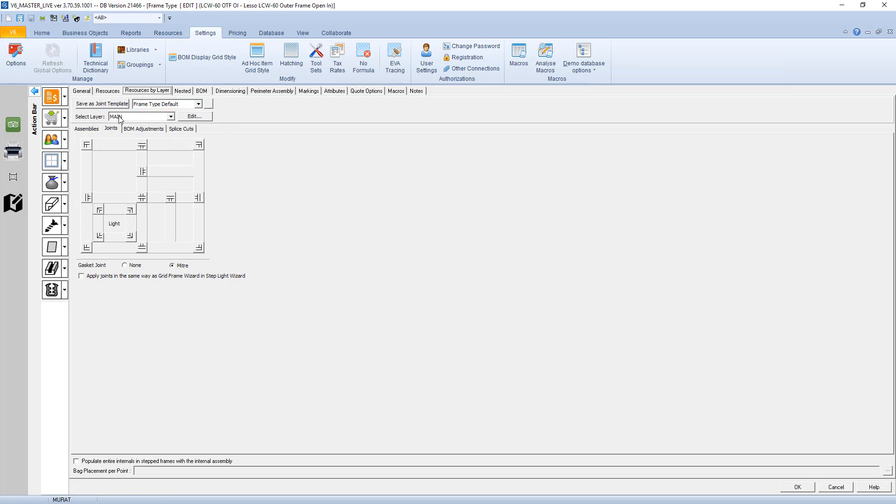
Set the four outer corner joints to Corner Mitre (True) and the central crossing joint to Vertical Run Through.
left_click(92, 147)
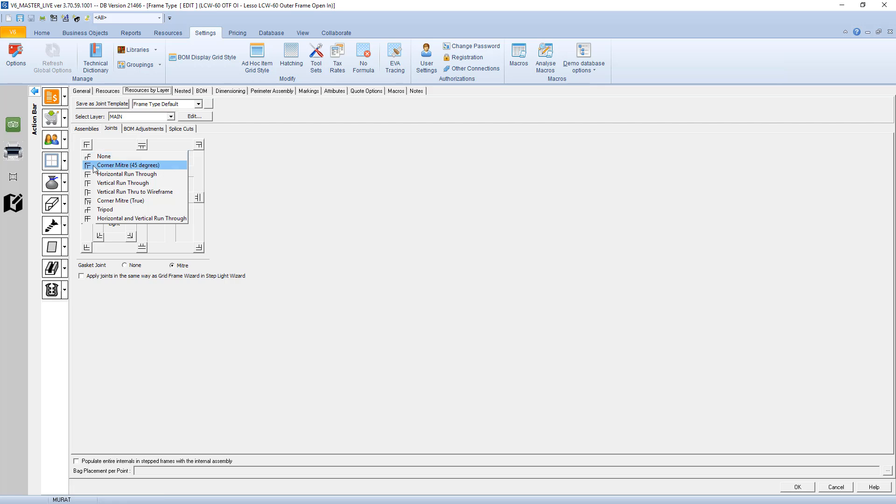
left_click(95, 201)
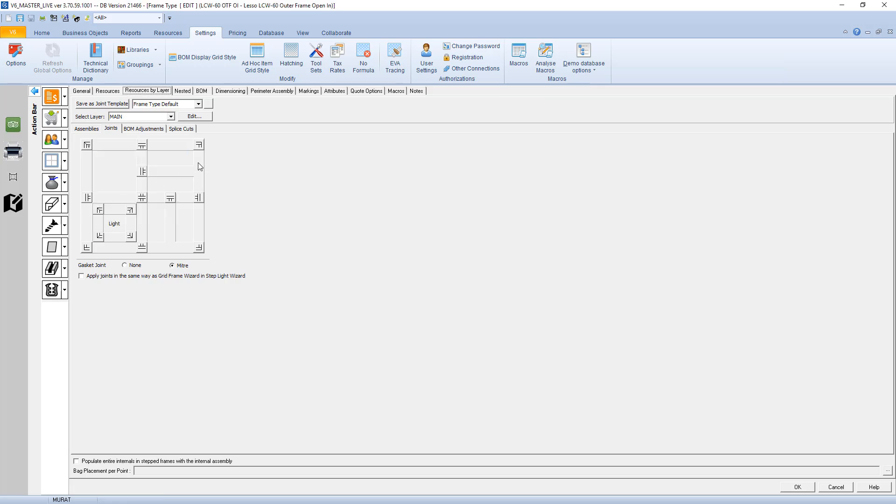
left_click(199, 145)
left_click(210, 200)
left_click(199, 248)
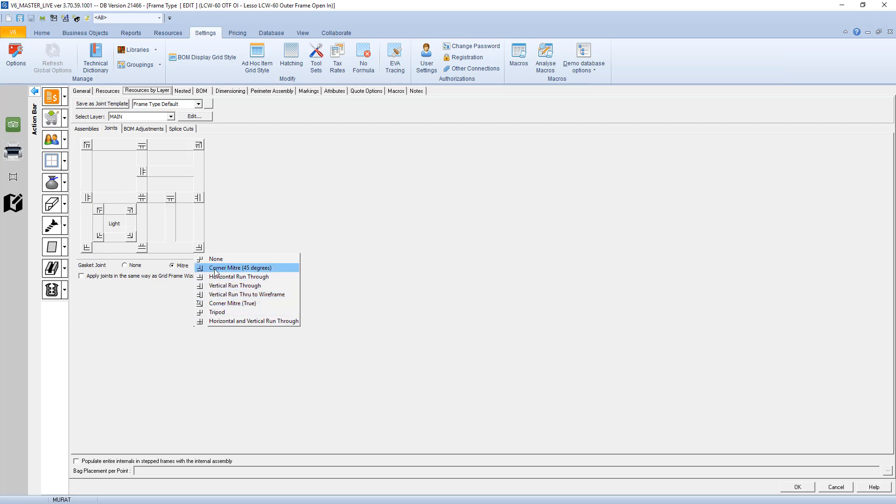
left_click(219, 303)
left_click(87, 247)
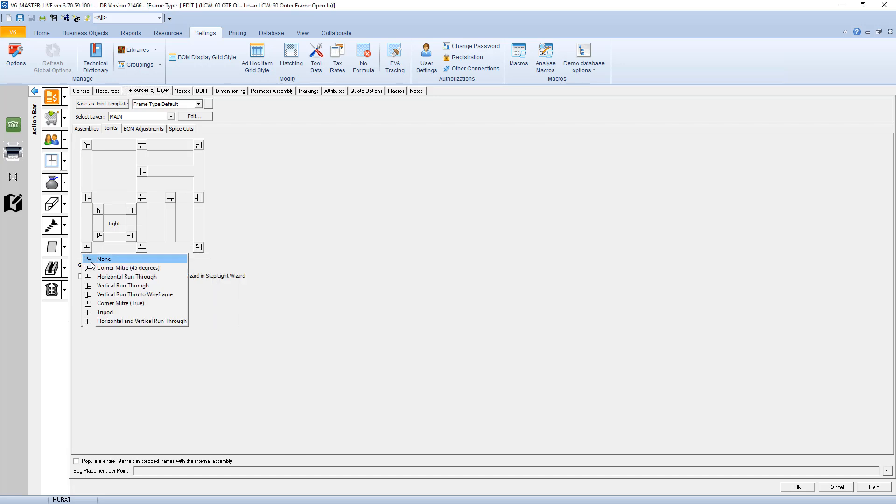
left_click(111, 304)
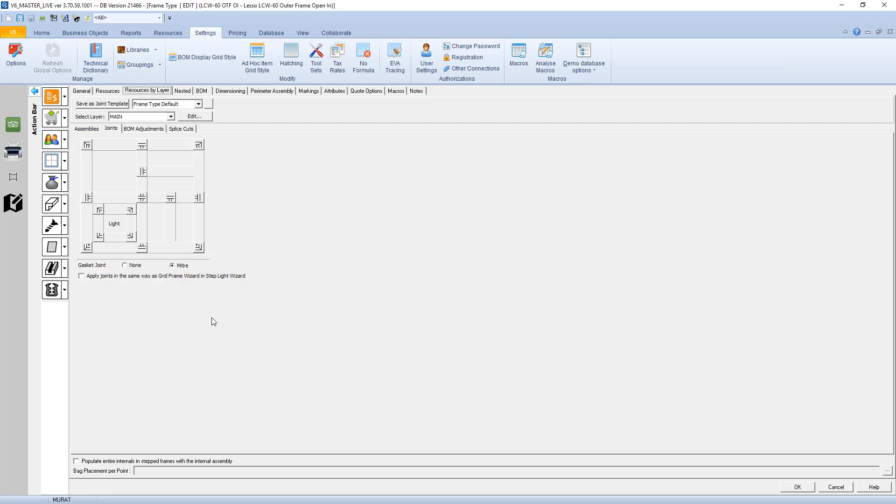
left_click(142, 197)
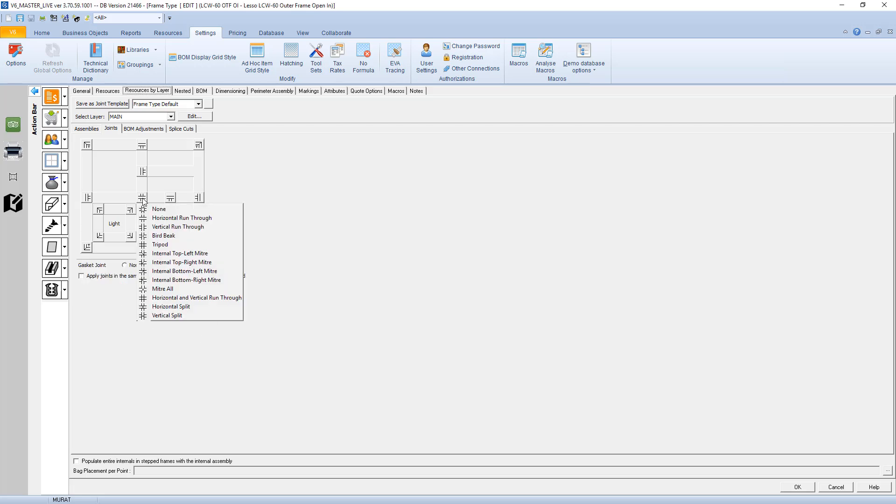
left_click(157, 227)
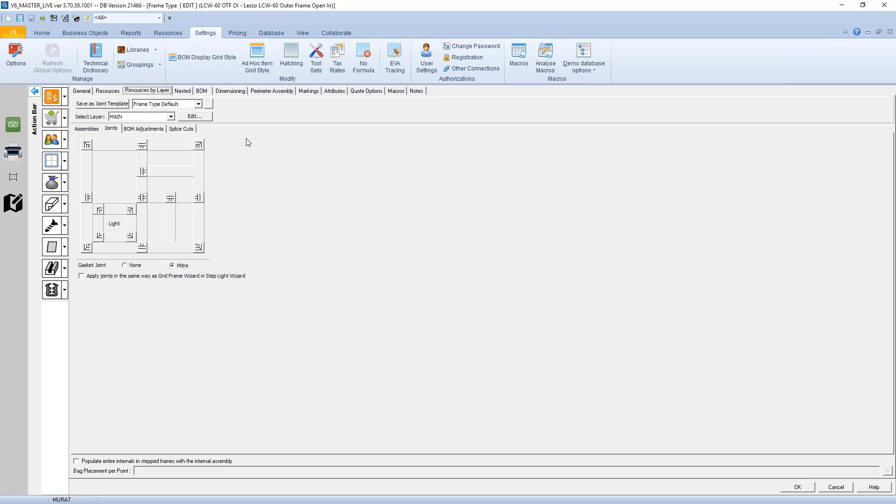
Save the joint layout as a joint template named "Corner Mitre T", then save the frame type and return to the quote.
left_click(101, 104)
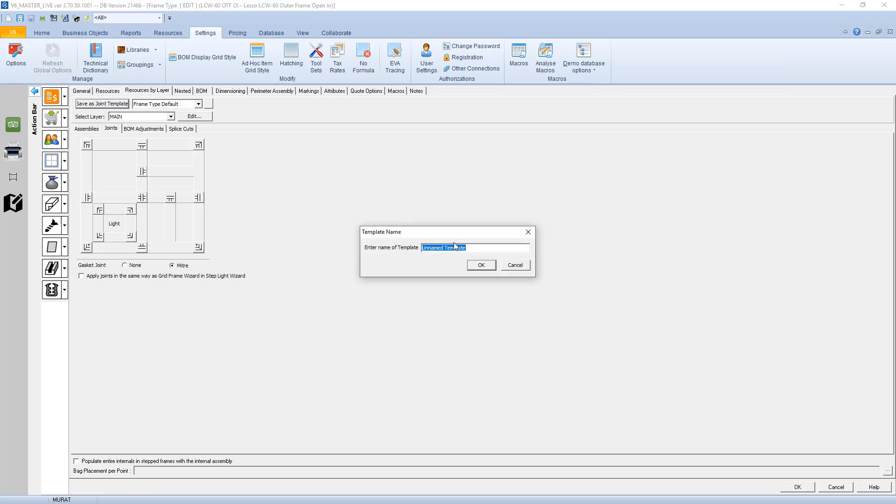
type("Corner Mitre T")
left_click(483, 267)
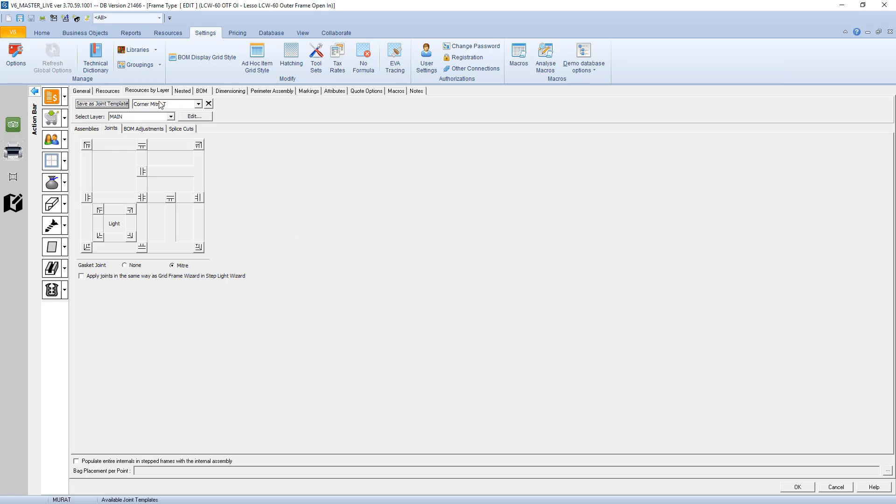
left_click(798, 488)
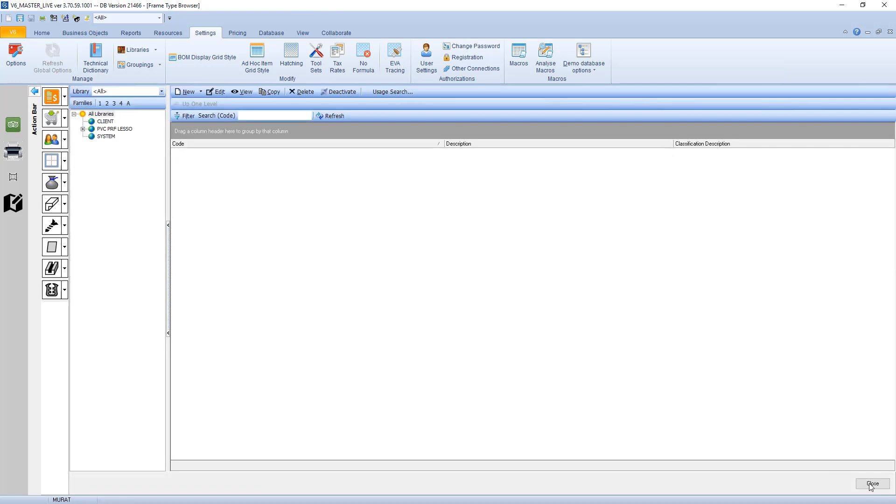
left_click(871, 483)
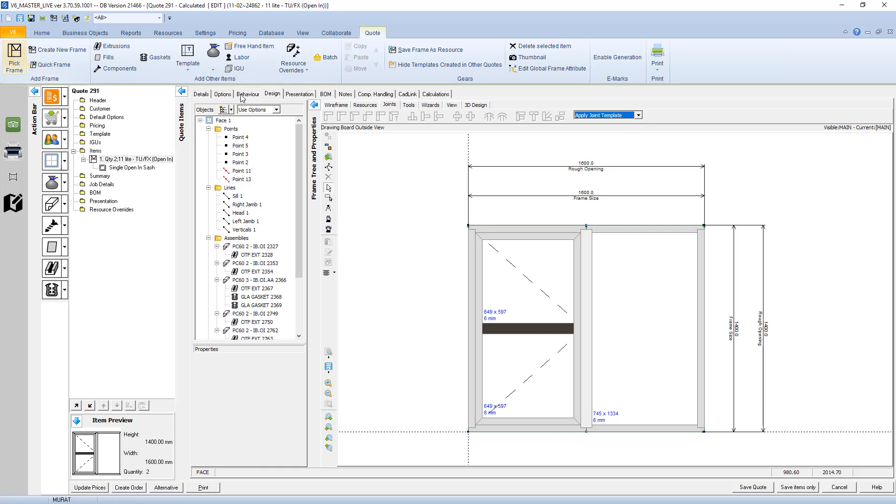
Add frame 11-02, 11 lite - TU/FX (Open In), from the SYSTEM library to the quote as a new item.
left_click(19, 55)
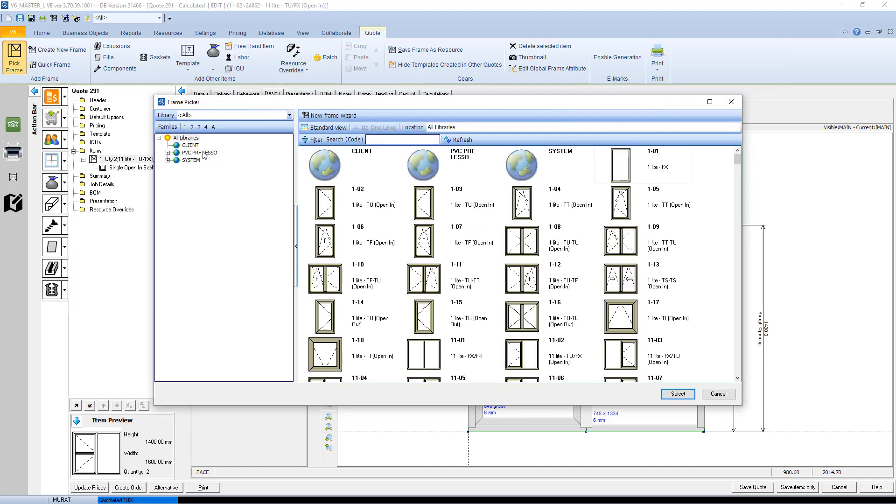
left_click(189, 160)
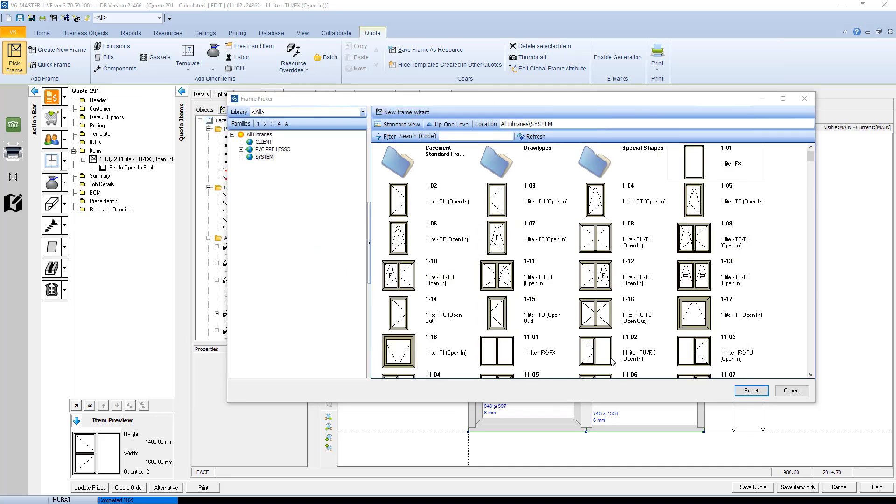
double_click(604, 349)
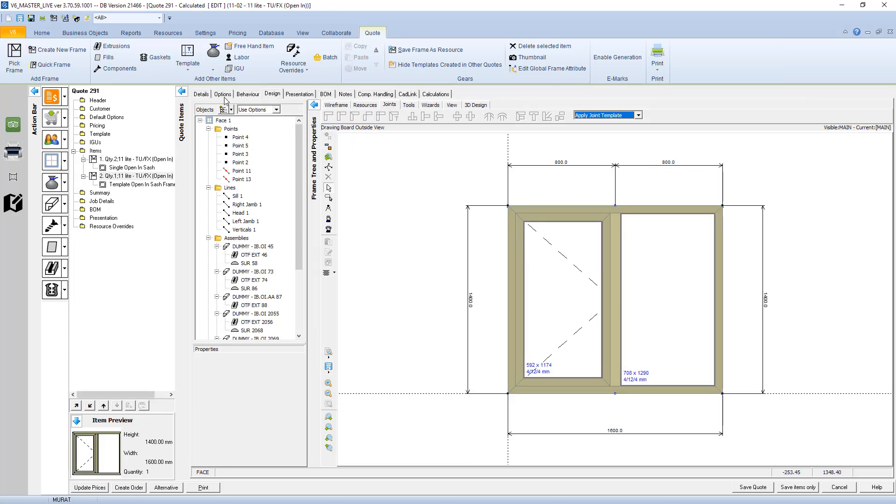
Change the new item's frame type to LCW-60 OTF OI, replacing assemblies and applying attributes from the frame type.
left_click(207, 95)
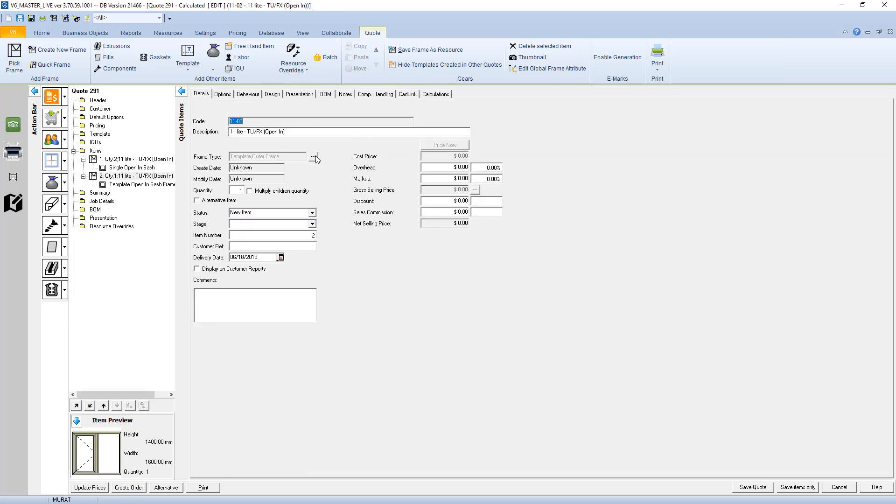
left_click(314, 158)
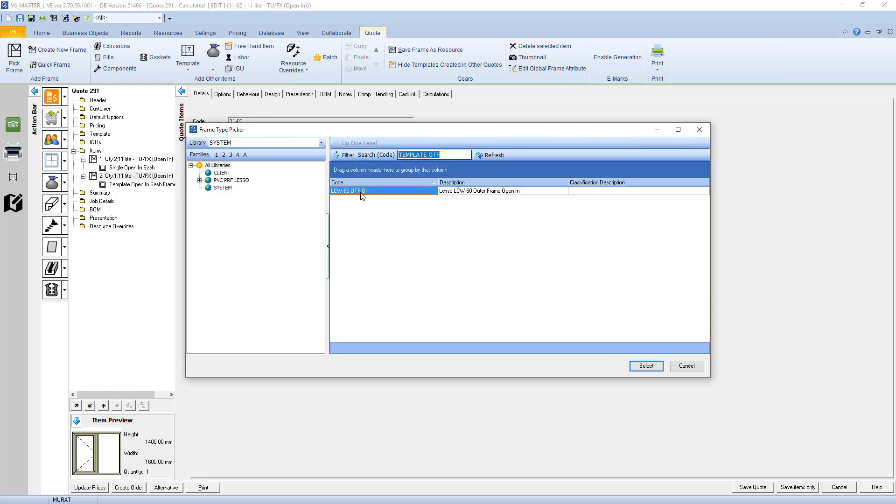
double_click(363, 191)
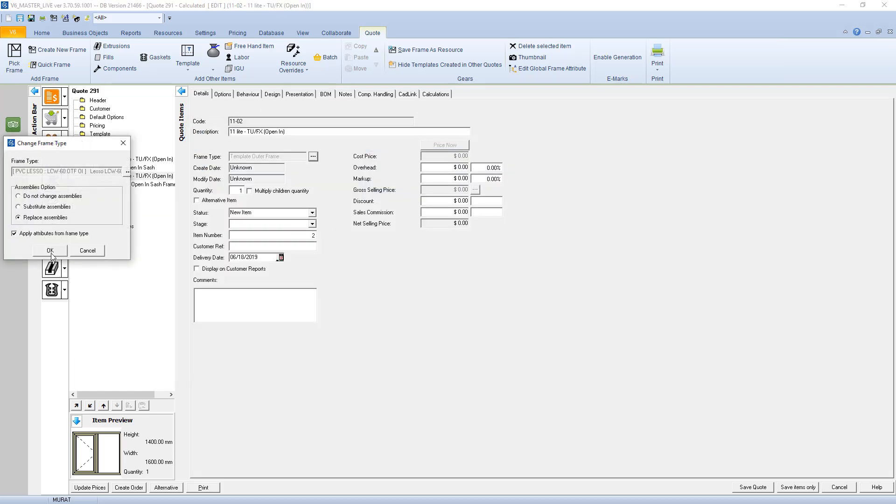
left_click(51, 253)
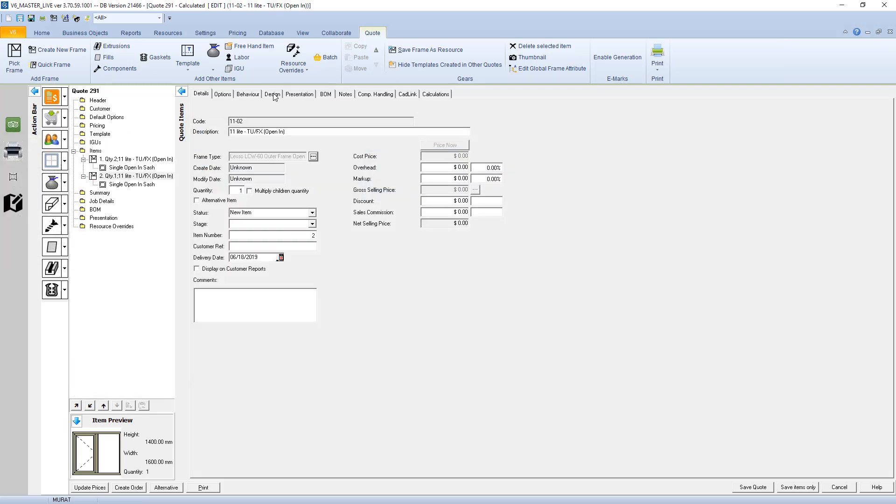
In the new item's design, replace all joints with the Horizontal Run Through joint template.
left_click(273, 95)
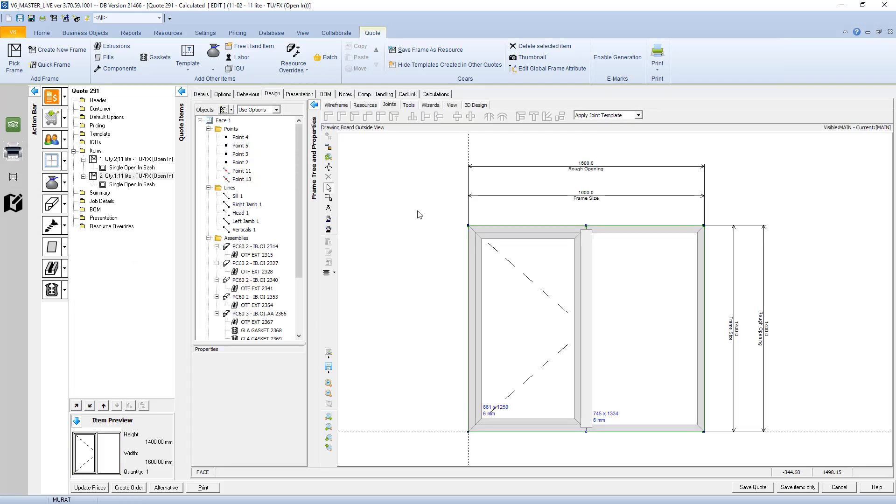
left_click(637, 115)
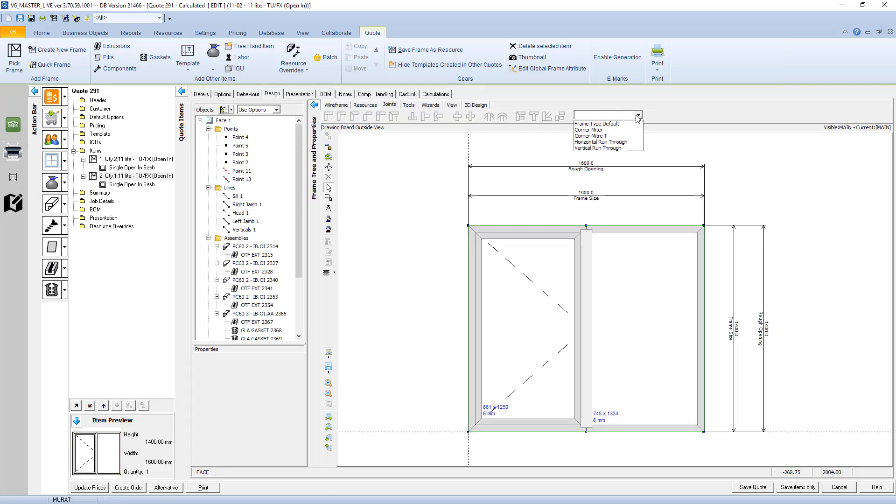
left_click(614, 148)
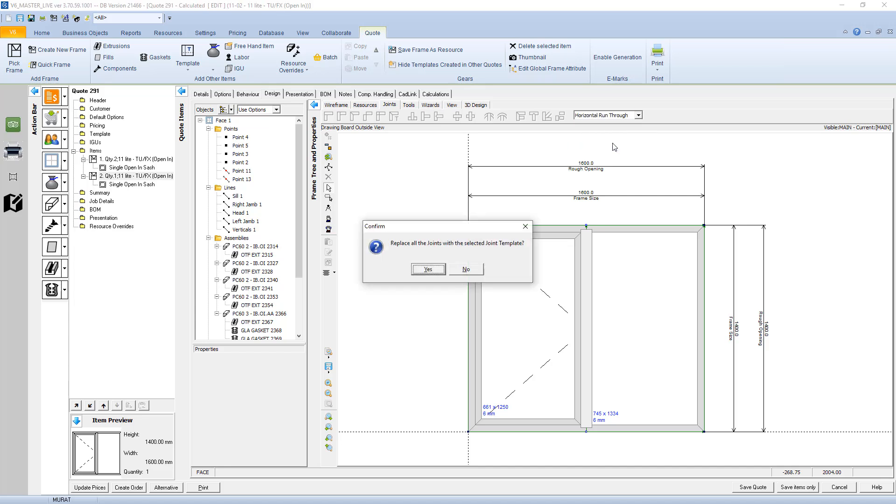
left_click(431, 268)
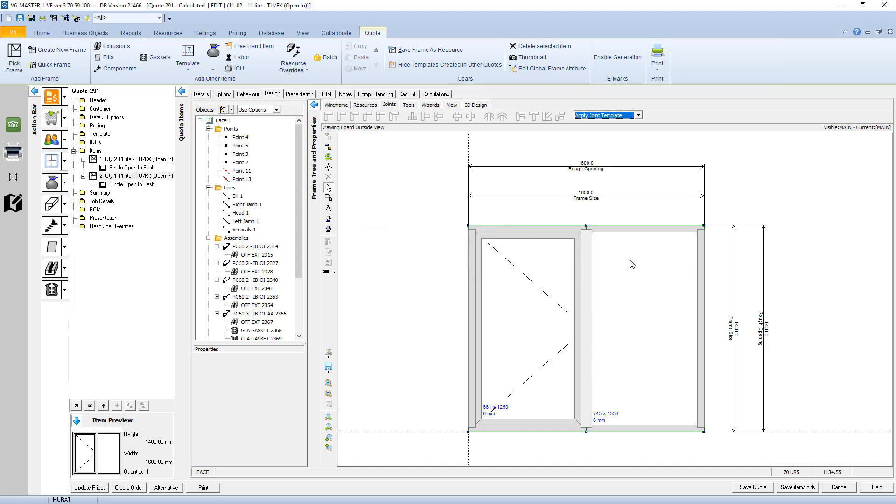
Replace all joints in the second item's design with the Corner Mitre T joint template.
left_click(638, 115)
left_click(601, 128)
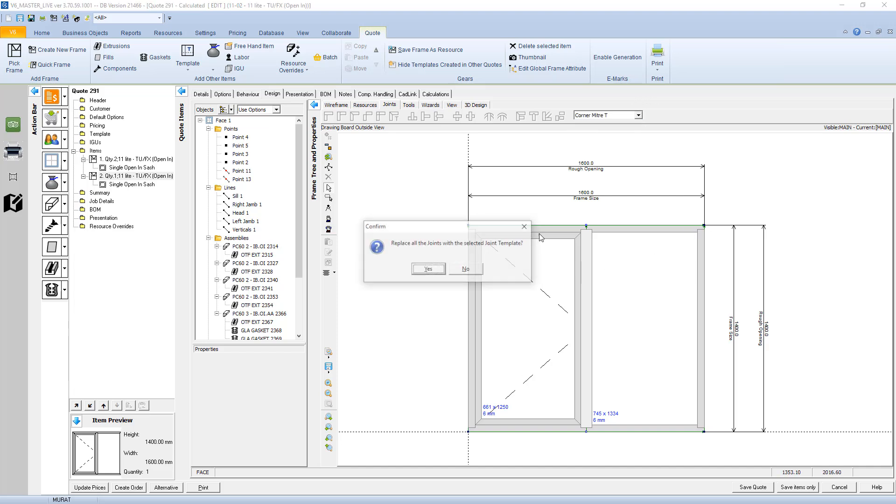
left_click(427, 268)
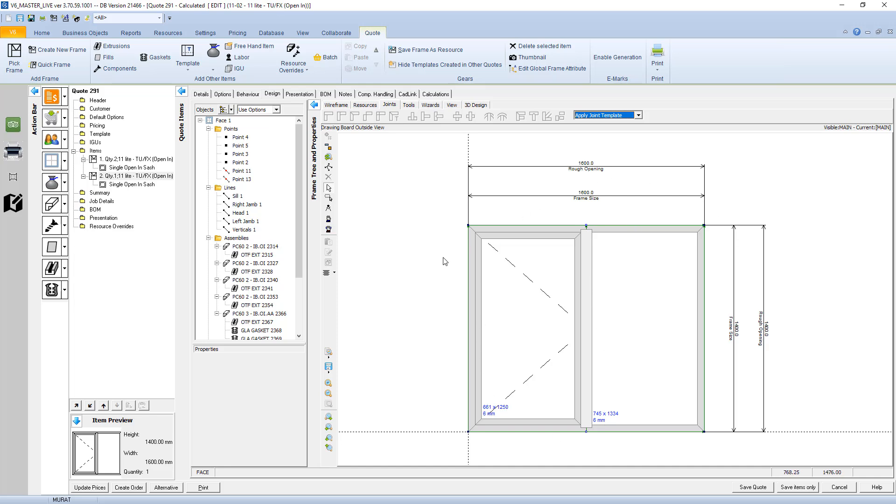
Permanently delete the second item from the quote and open the remaining item's design with its drawing tools.
left_click(139, 176)
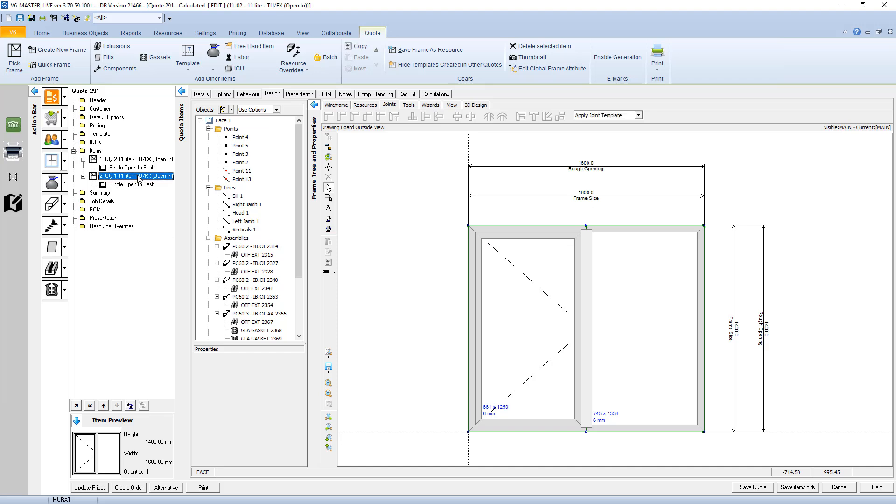
key("Delete")
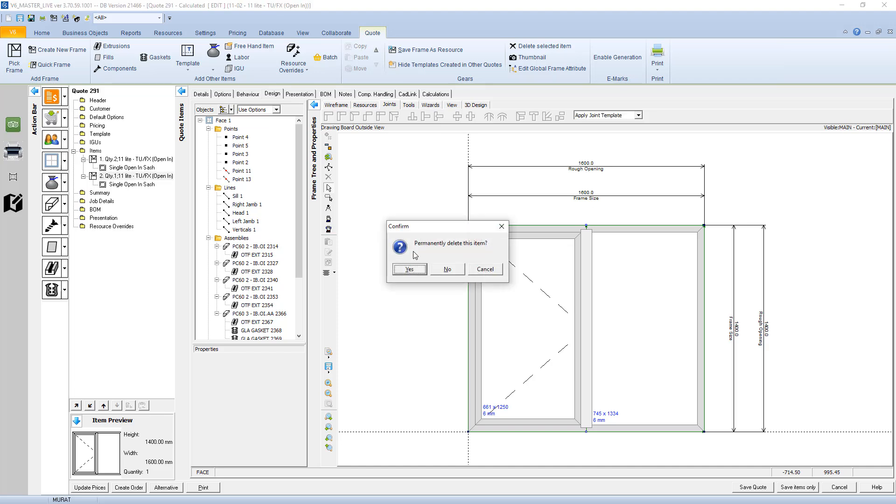
left_click(418, 270)
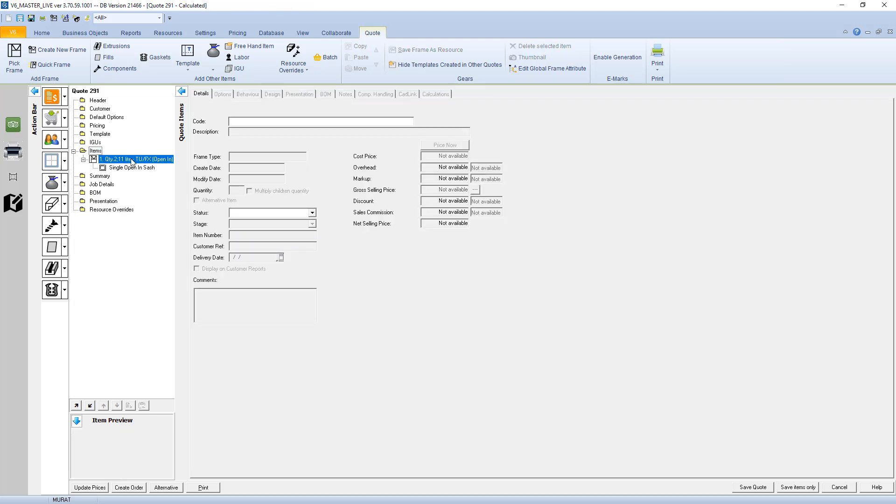
left_click(271, 94)
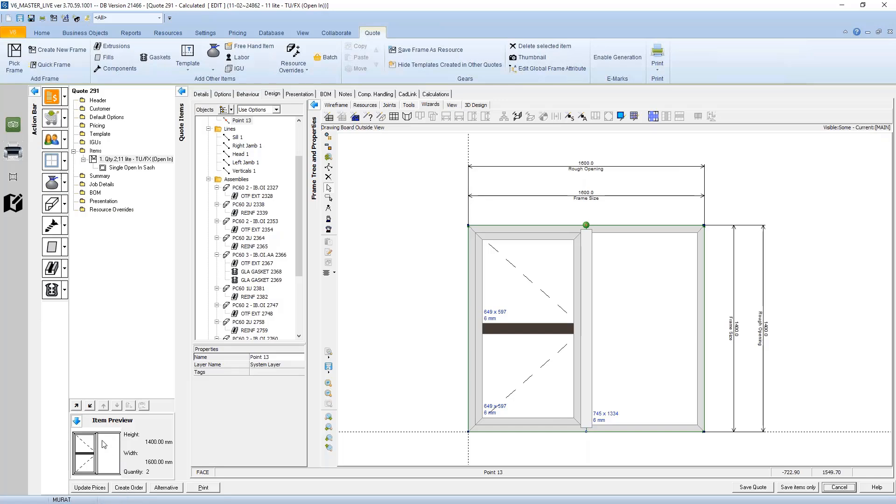
left_click(409, 104)
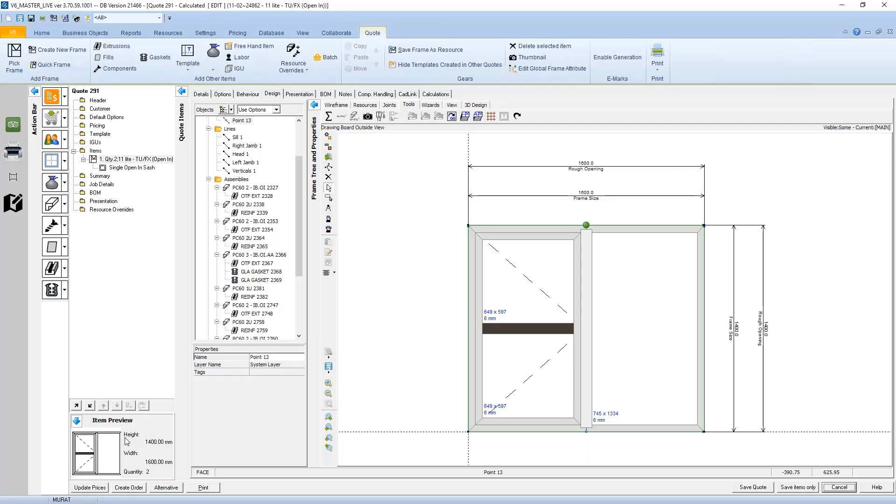
Browse the frame resources and the extrusion resources.
left_click(168, 32)
left_click(15, 55)
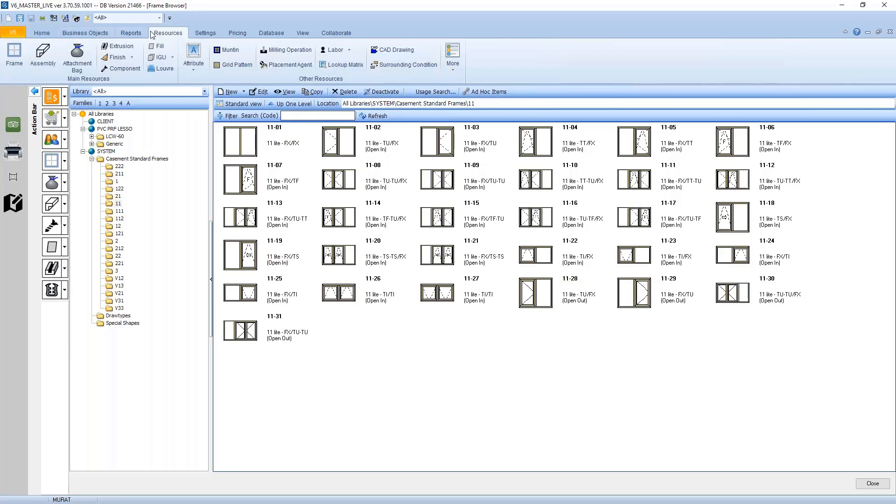
left_click(125, 48)
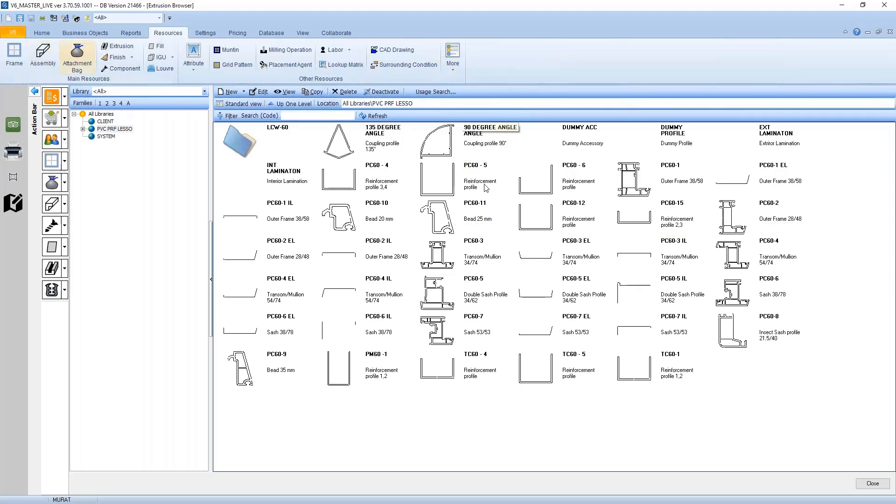
Examine the assembly resources, including PC60 3 - IB.OI.AA and PC60 5 - IB.FA.OI.R, in both graphical and standard views.
left_click(45, 65)
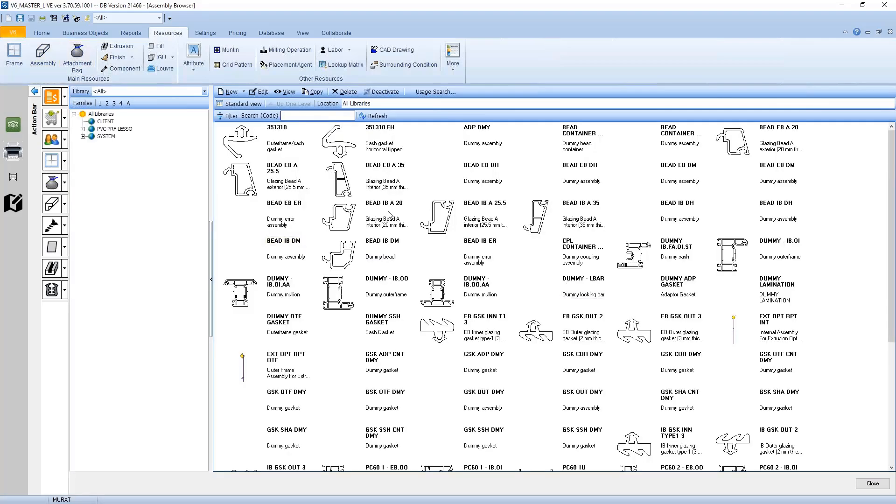
scroll(559, 319, "down", 1)
scroll(560, 320, "down", 4)
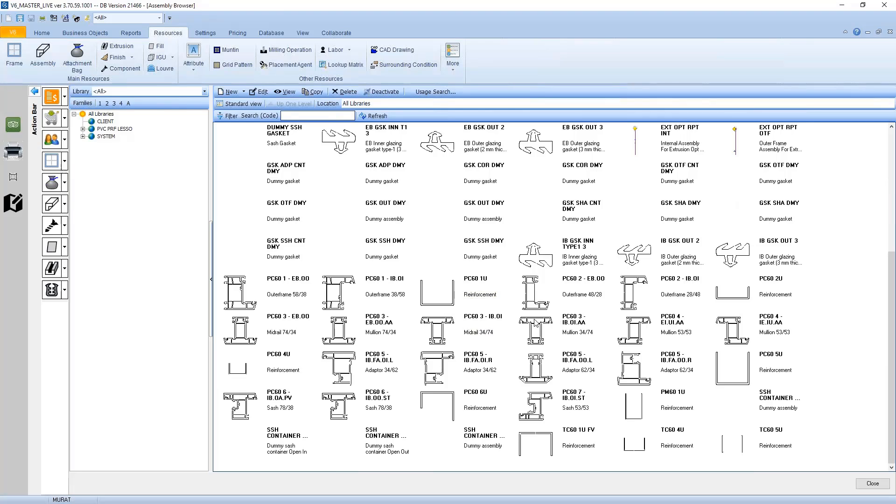
left_click(536, 323)
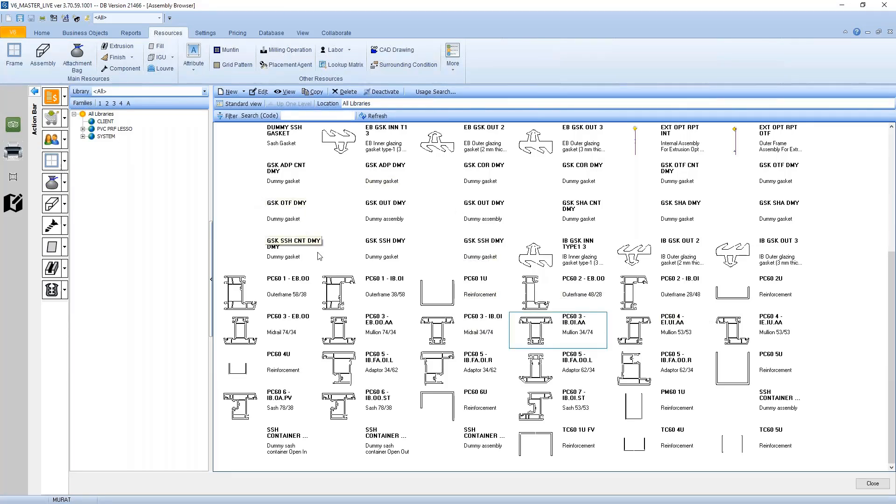
left_click(443, 367)
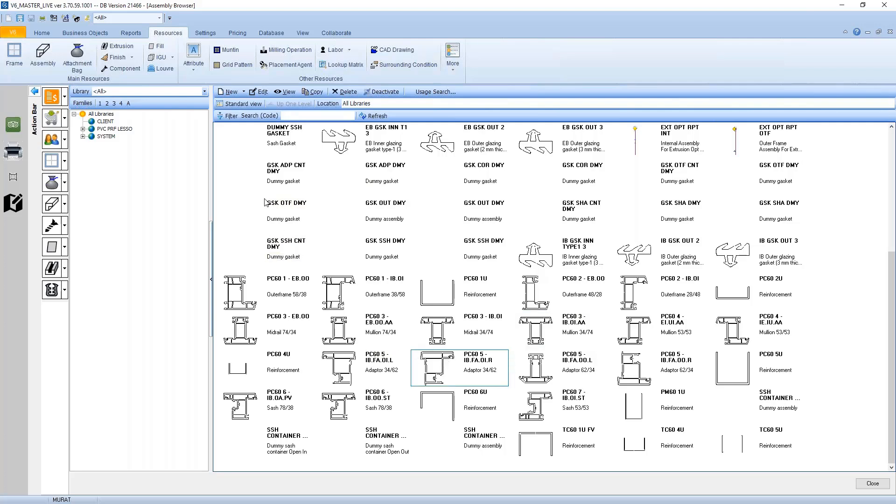
left_click(238, 103)
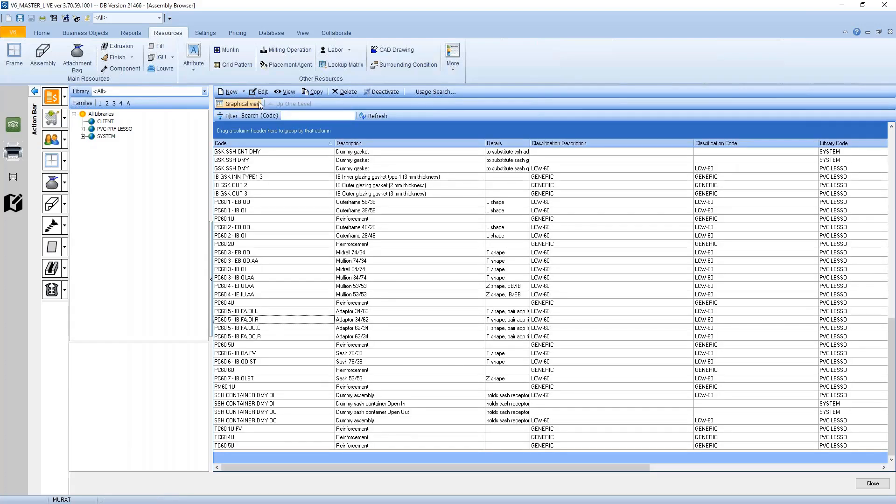
left_click(240, 103)
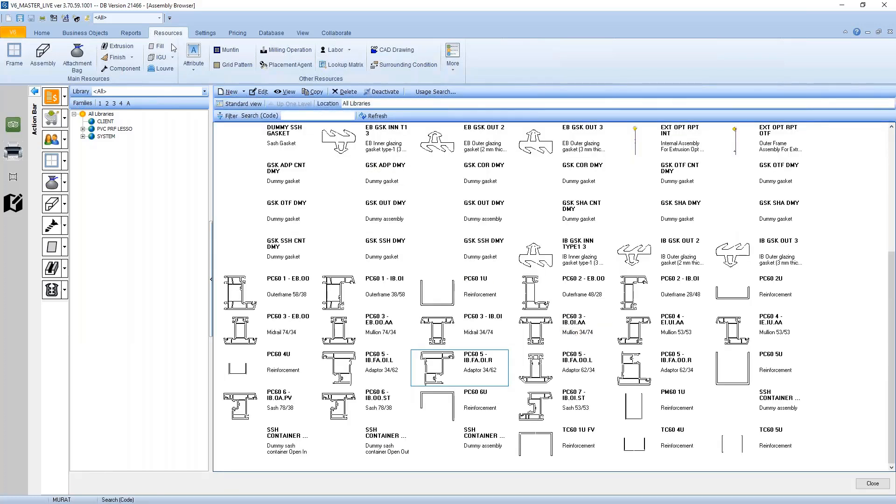
Inspect the BACKER ROD 16MM component and its image file selection, leaving both without making changes.
left_click(120, 69)
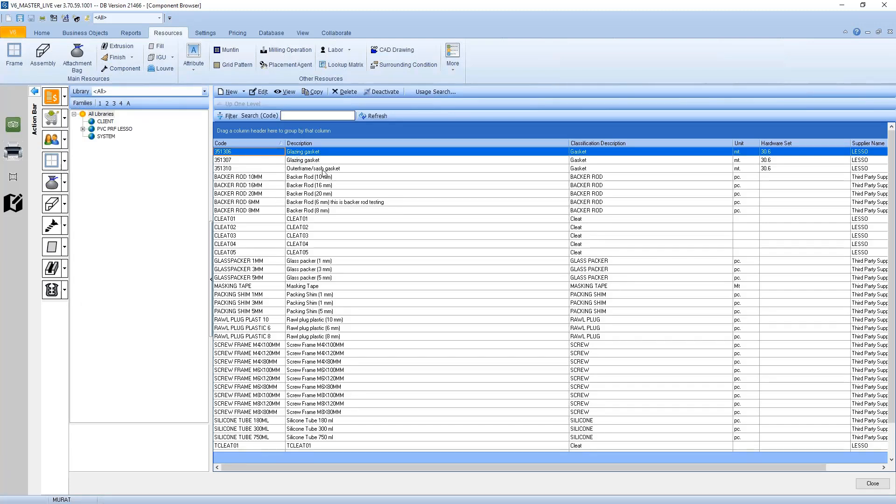
double_click(324, 186)
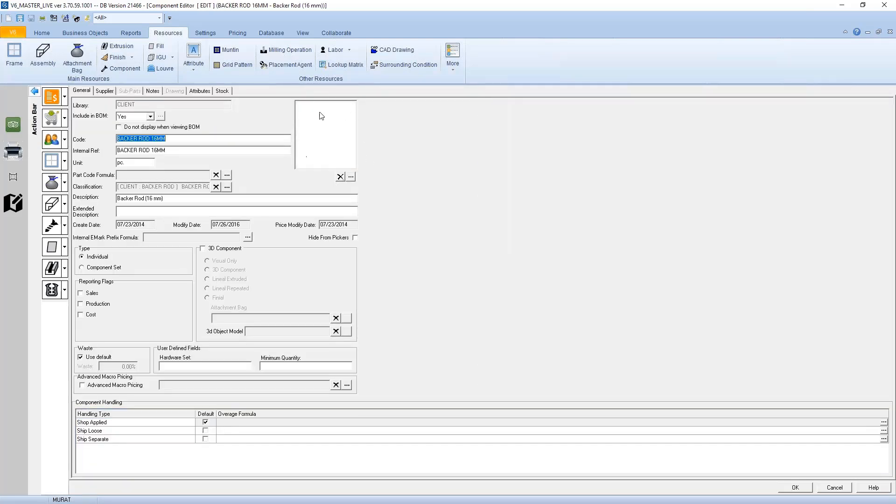
left_click(351, 176)
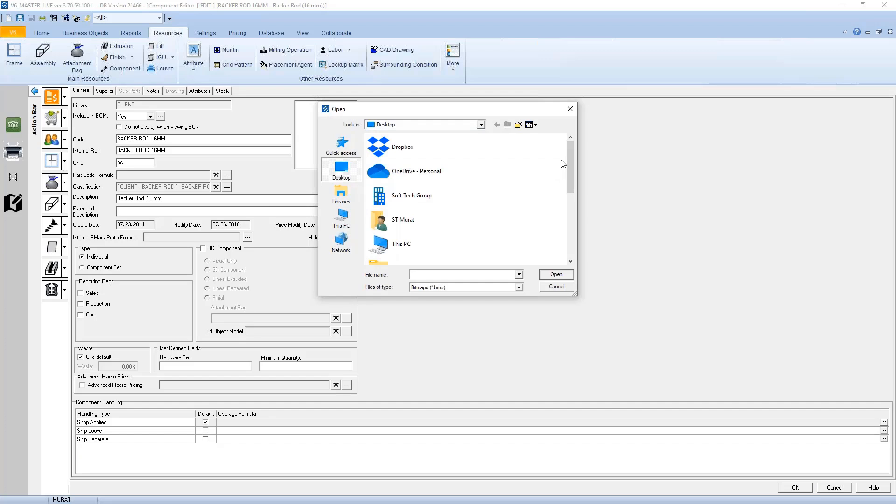
left_click(556, 287)
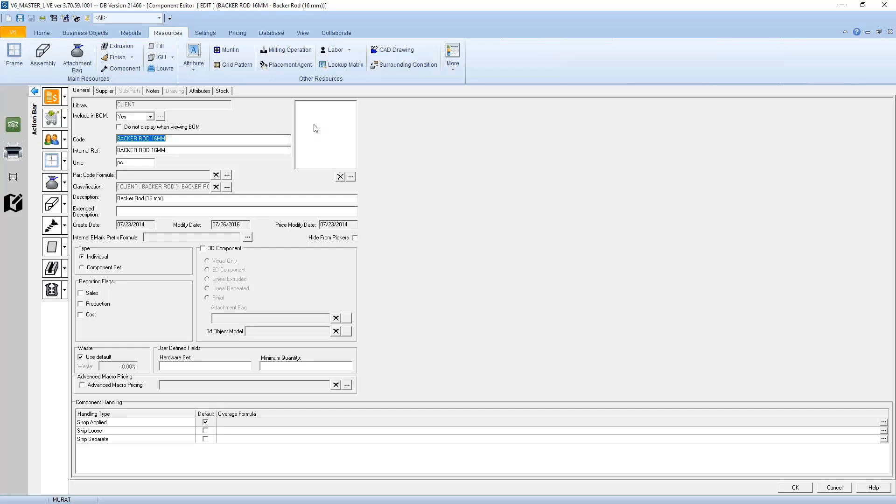
left_click(833, 488)
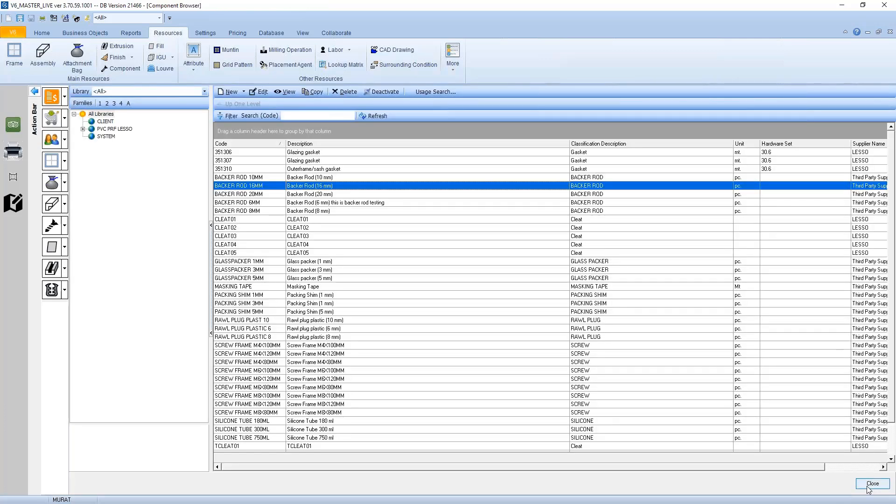
Close the component, assembly, extrusion and frame browsers and return to the quote.
left_click(869, 488)
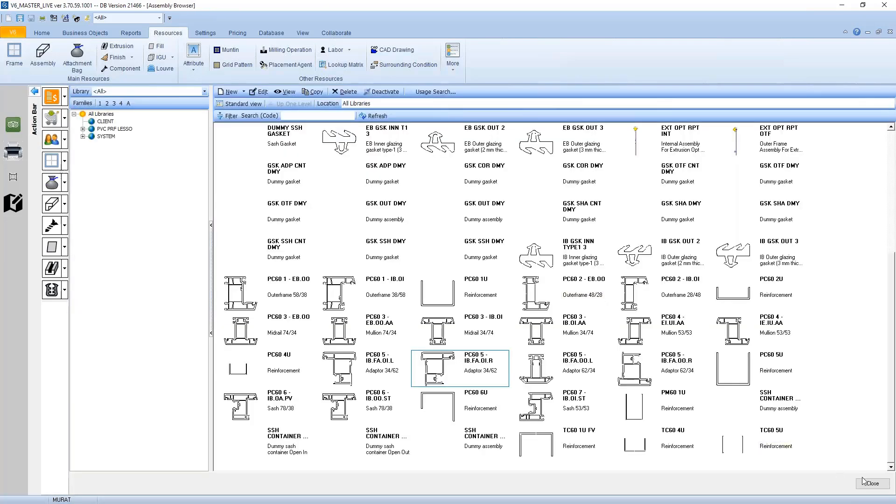
left_click(863, 482)
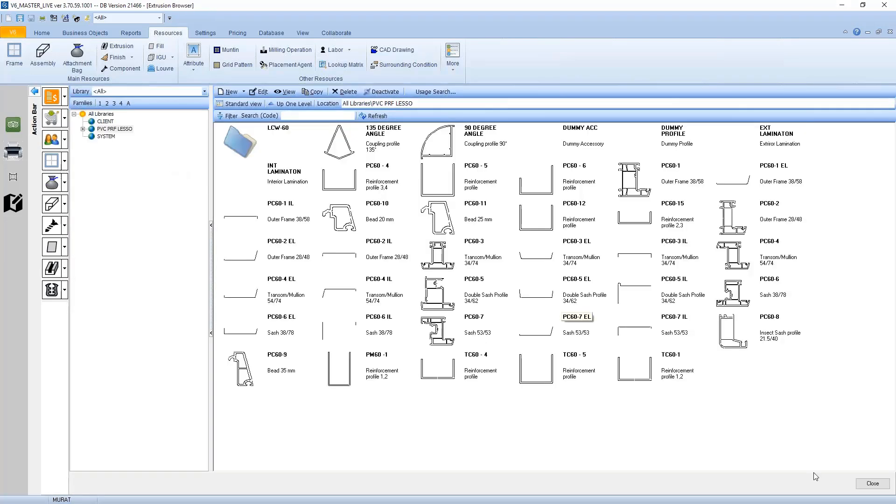
left_click(868, 484)
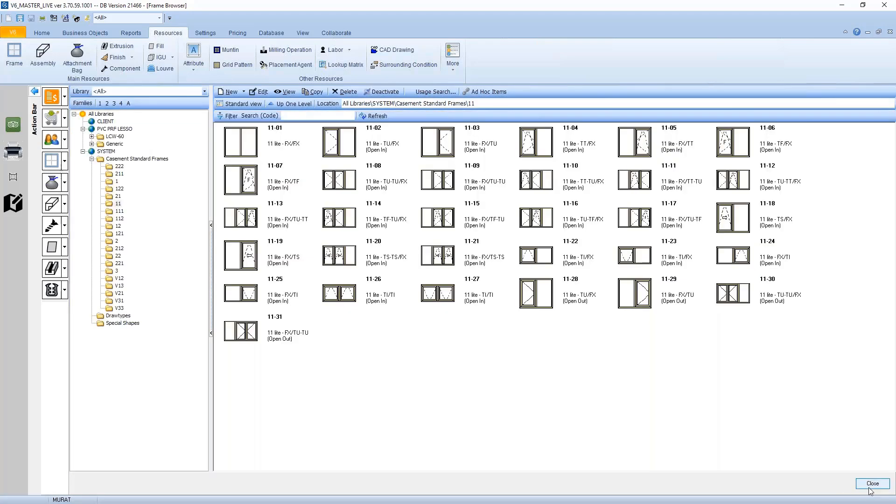
left_click(868, 483)
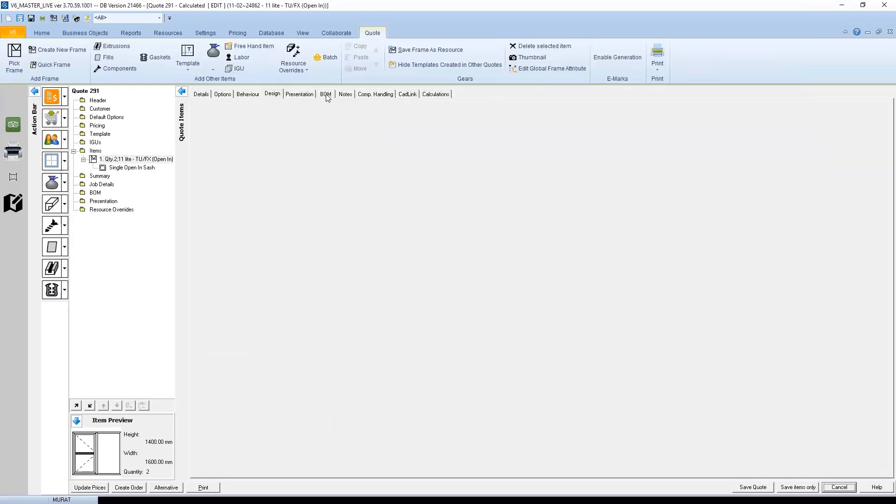
Examine the item's extrusion BOM, checking the PC60-2 outer frame, PC60-7 sash and PC60-9 bead entries.
left_click(326, 96)
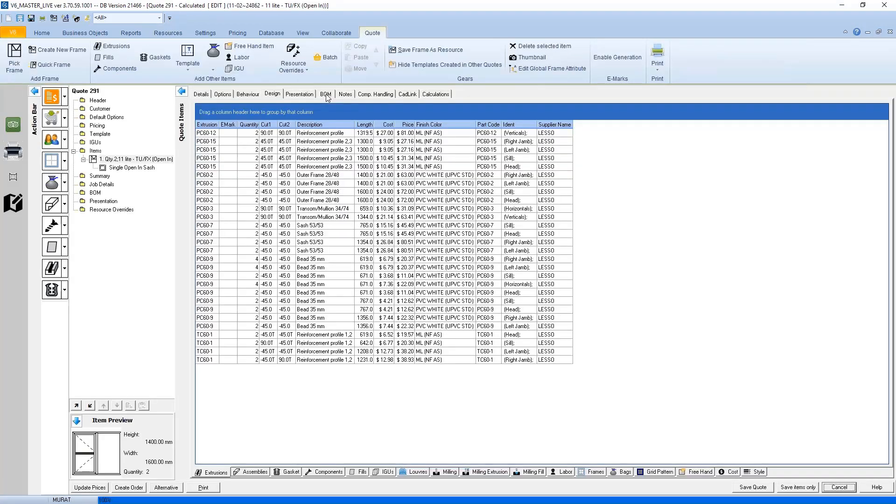
left_click(316, 187)
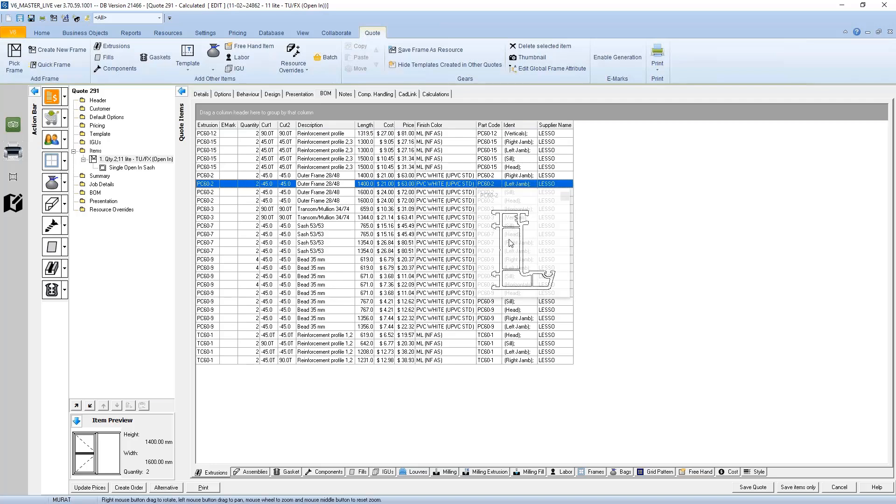
left_click(385, 243)
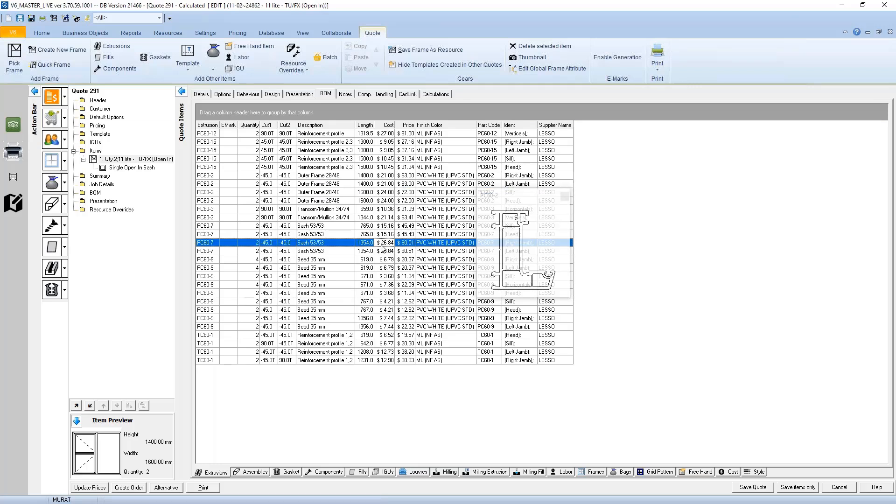
left_click(385, 276)
left_click(363, 227)
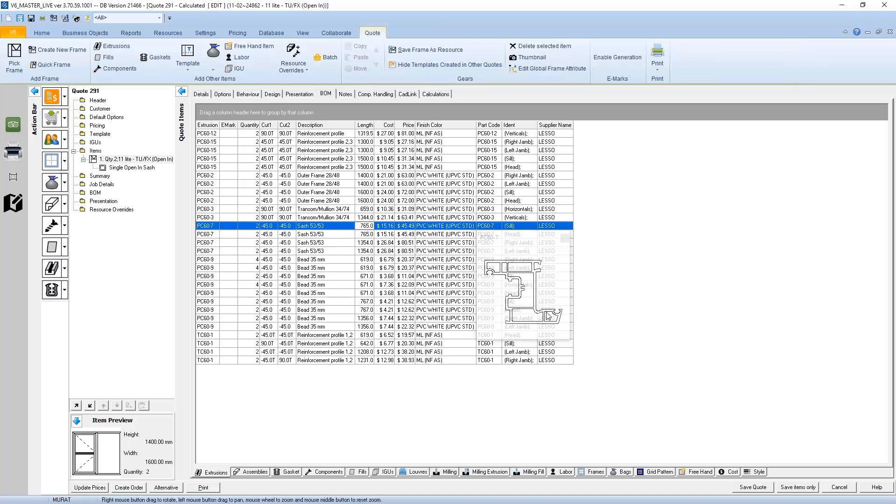
left_click(280, 241)
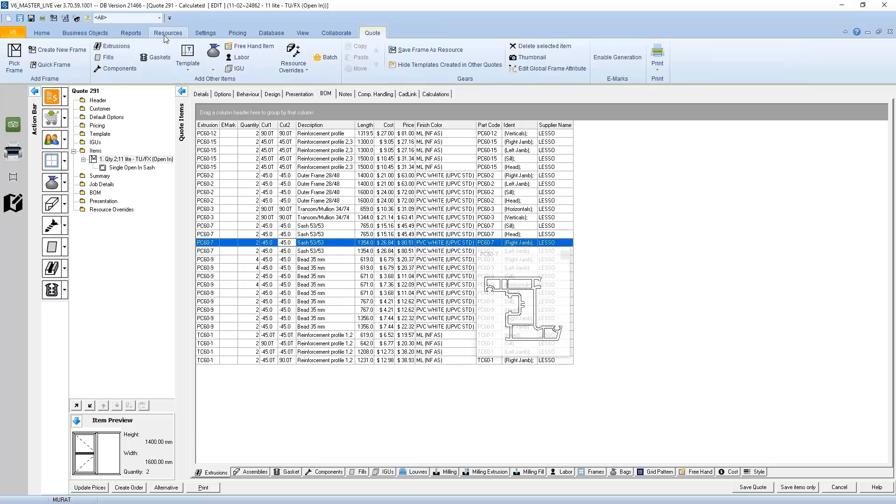
Review the frame attributes in the item's options and return to its design.
left_click(266, 95)
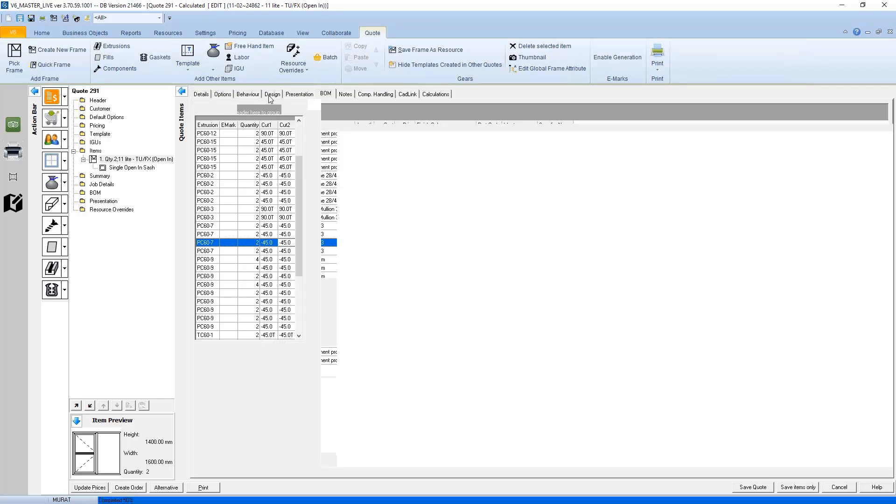
left_click(223, 94)
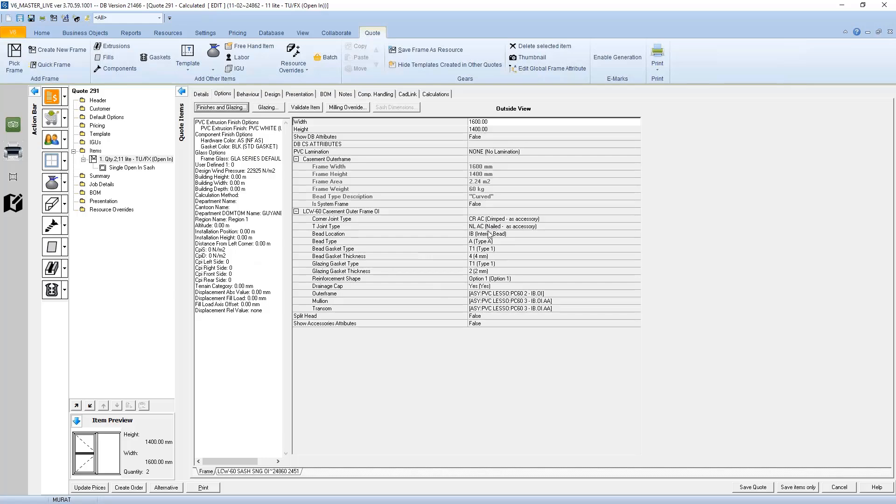
left_click(273, 95)
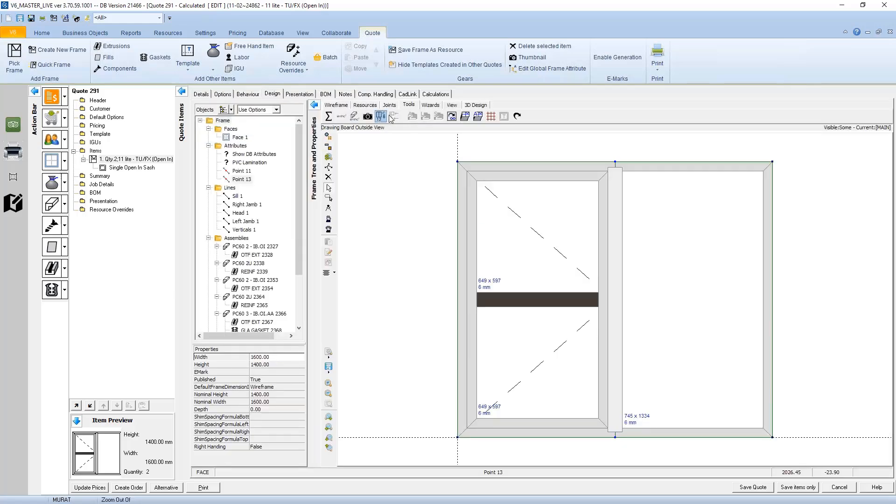
Look over the existing frame attribute resources available for the item without selecting one.
left_click(365, 105)
left_click(500, 120)
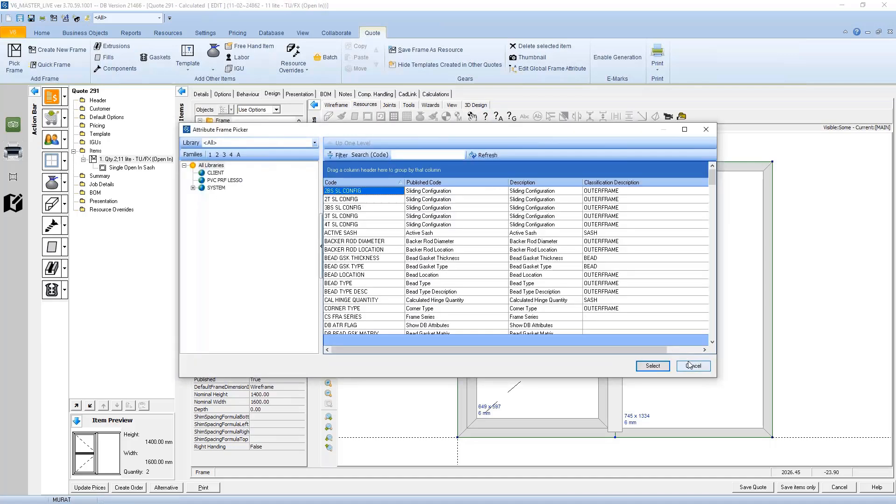
left_click(693, 365)
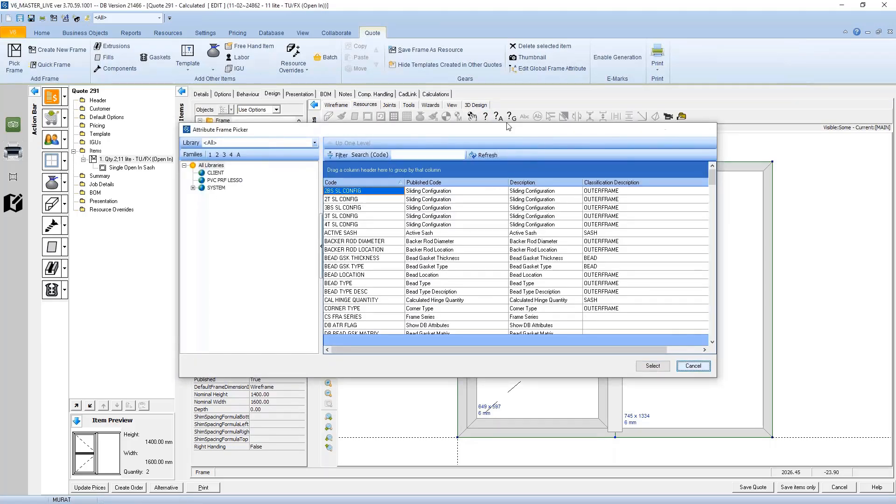
Start a new frame attribute with the Picker value type for assemblies, using the Outerframe family of LCW-60 in PVC PRF LESSO.
left_click(486, 119)
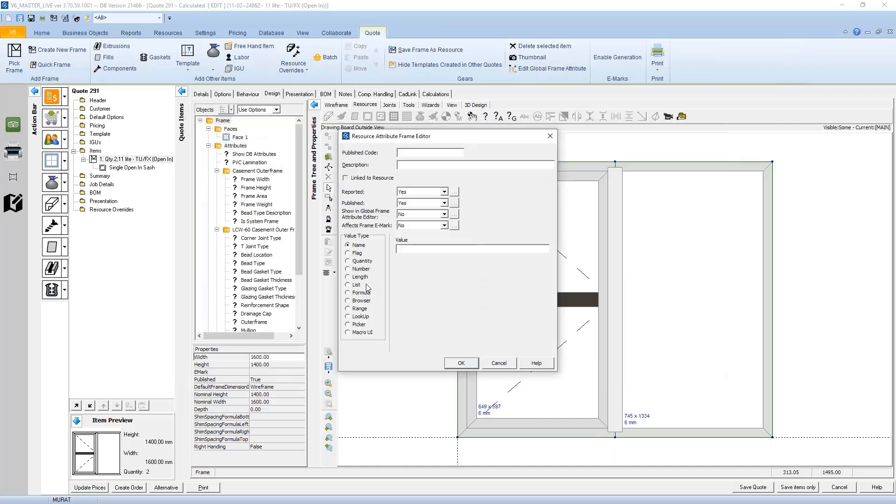
left_click(359, 324)
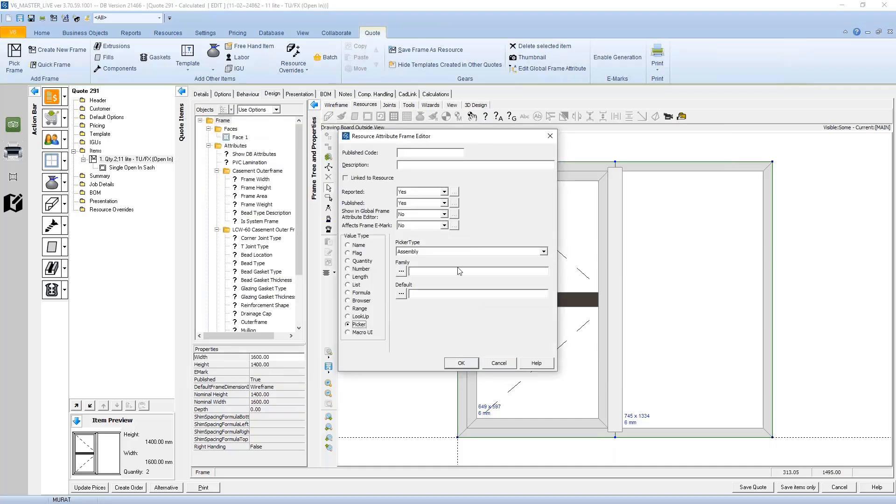
left_click(400, 271)
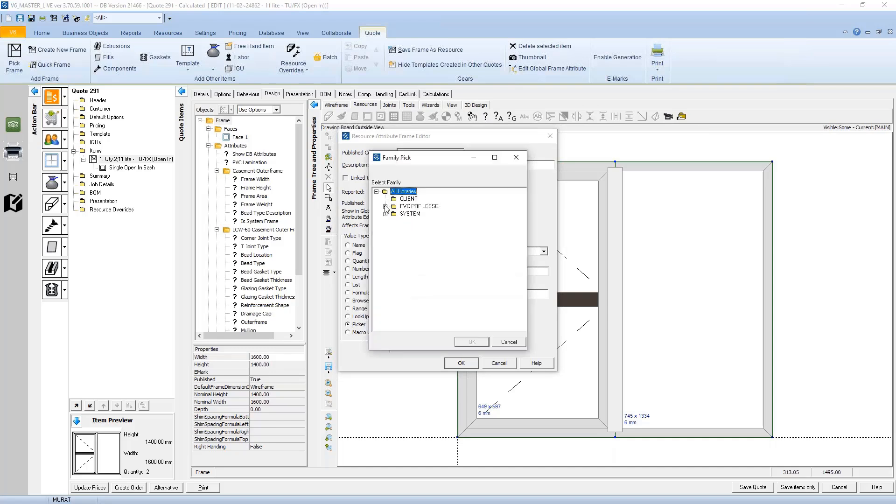
left_click(384, 206)
left_click(409, 215)
left_click(394, 214)
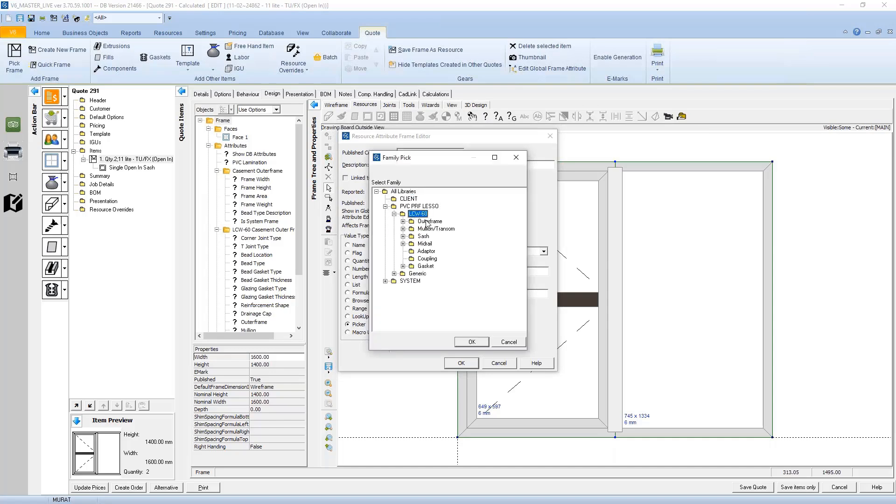
left_click(426, 222)
left_click(403, 221)
left_click(472, 342)
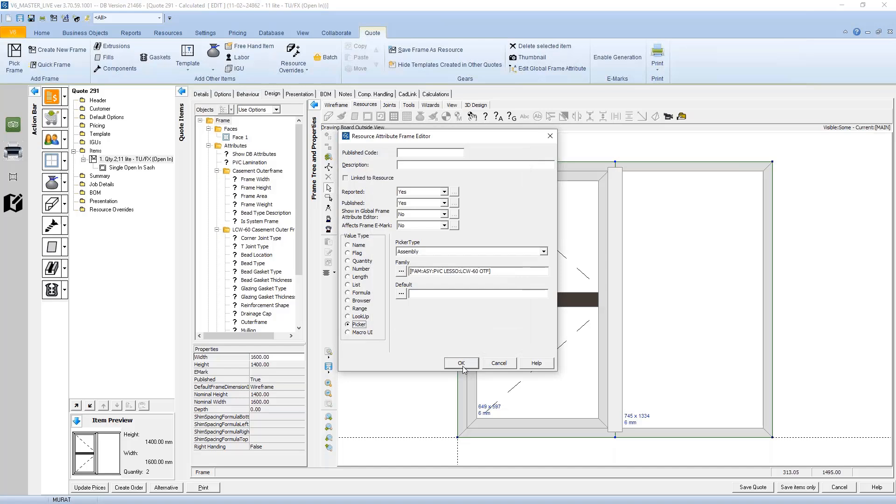
Enter test as the new attribute's published code and description, and add the attribute to the frame.
left_click(401, 152)
type("tes")
left_click_drag(419, 154, 395, 158)
key("ctrl+c")
left_click(412, 166)
key("ctrl+v")
left_click(461, 366)
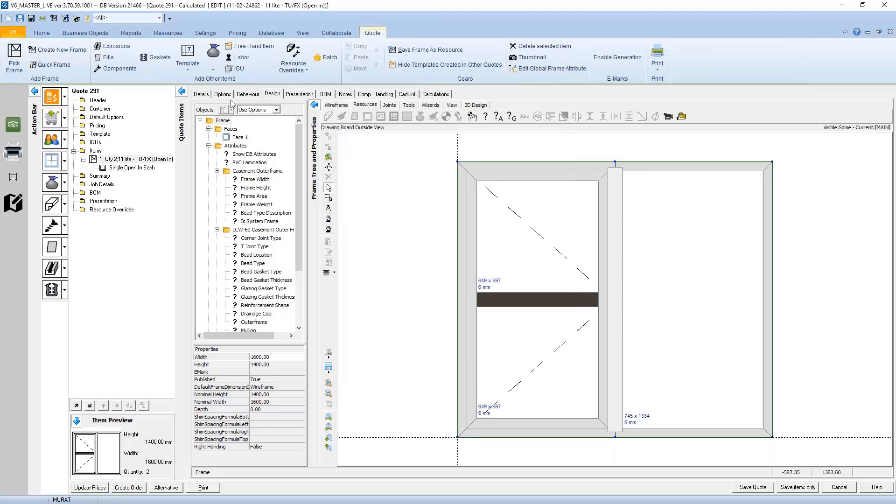
Check which outer frame assemblies the test attribute offers in the item's options, leave it empty and return to the design.
left_click(223, 96)
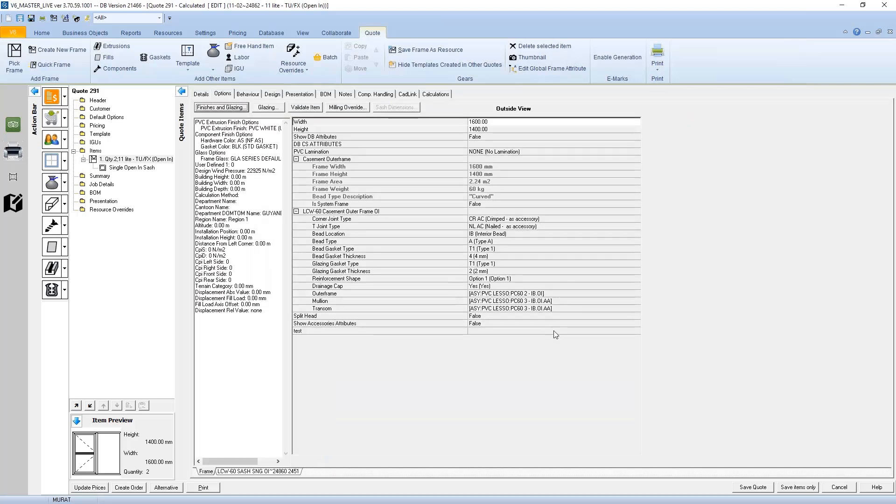
left_click(555, 334)
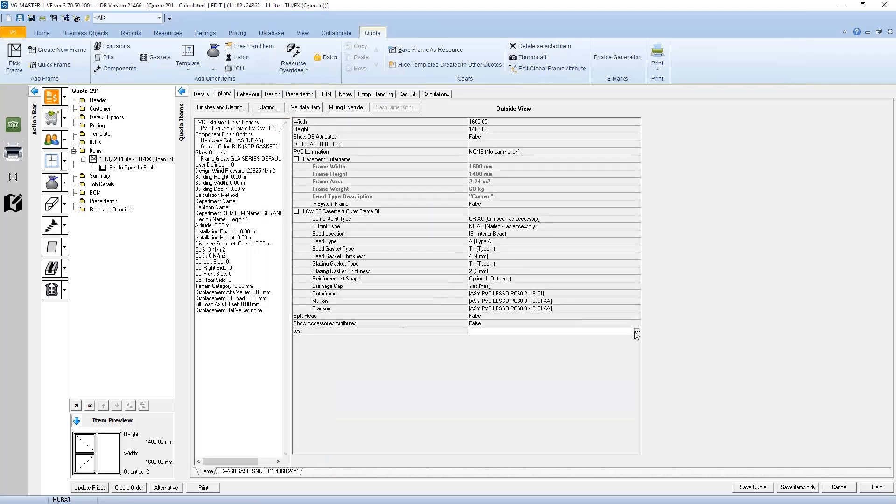
left_click(636, 332)
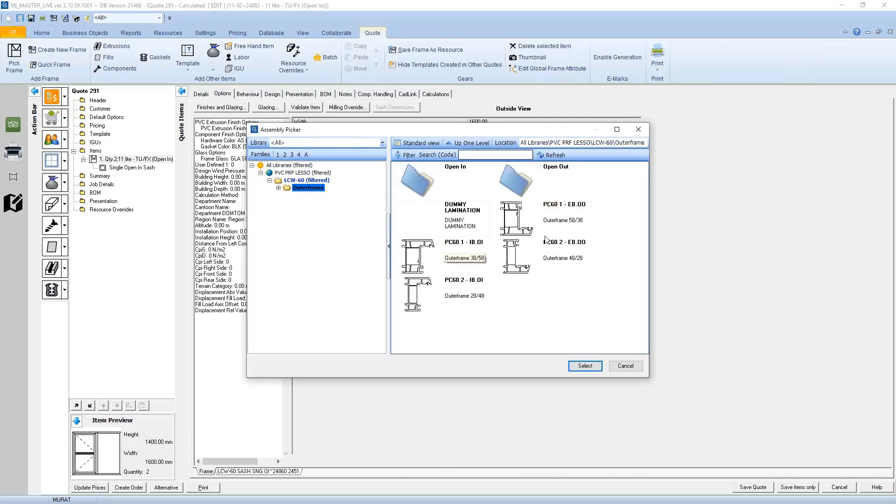
left_click(626, 368)
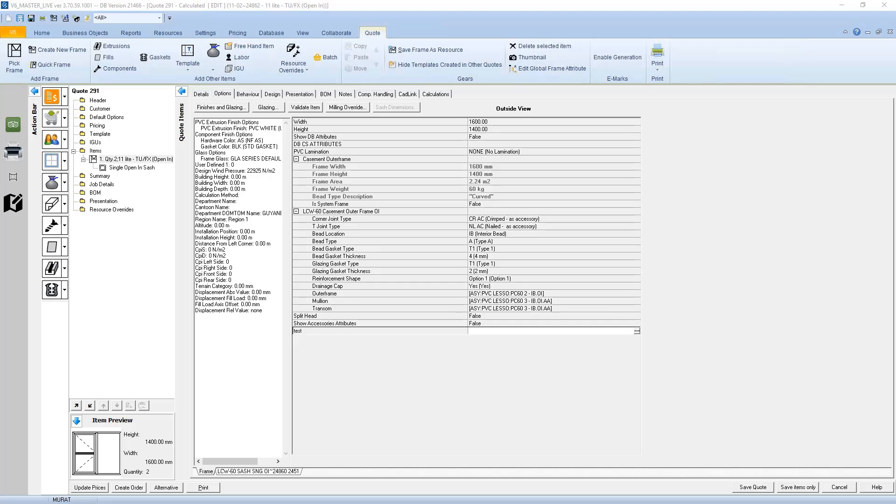
left_click(272, 95)
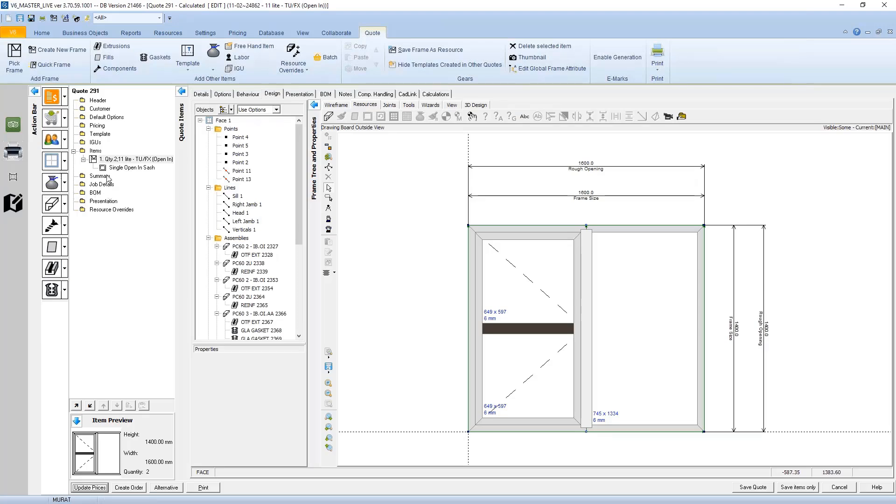
Inspect the properties of the nested sash and of the outer frame's head assembly in the drawing.
left_click(481, 255)
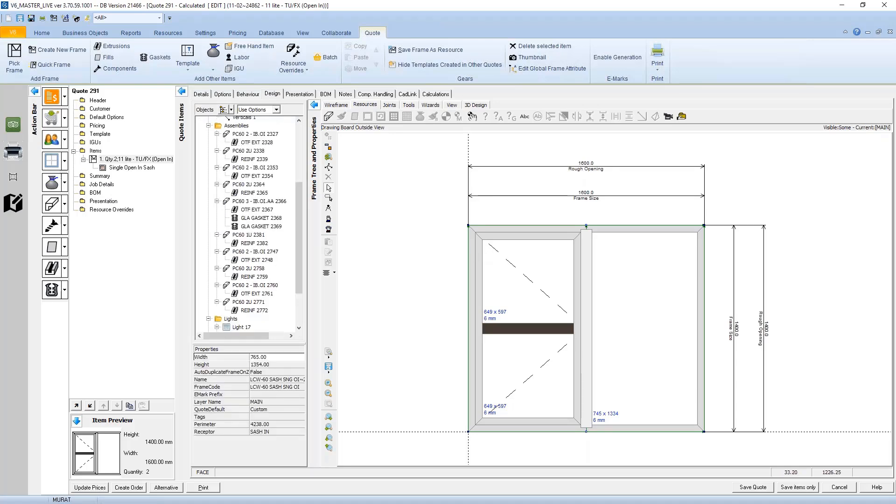
left_click_drag(301, 231, 301, 204)
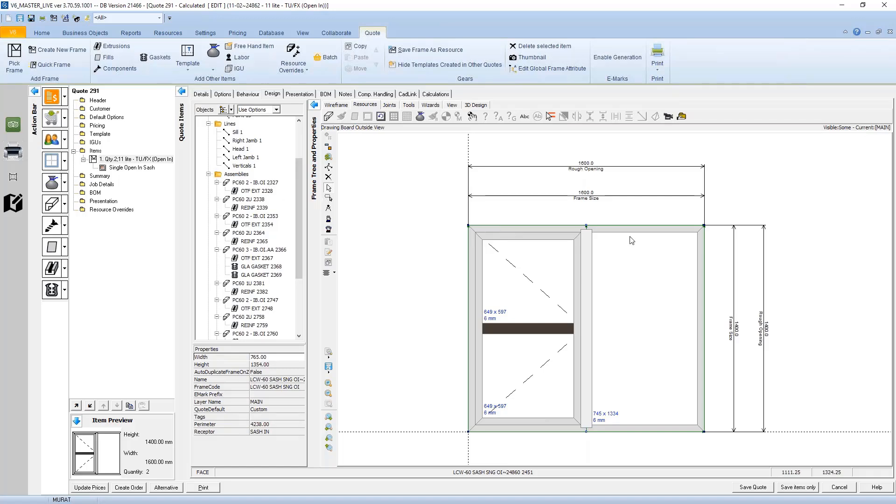
left_click(615, 233)
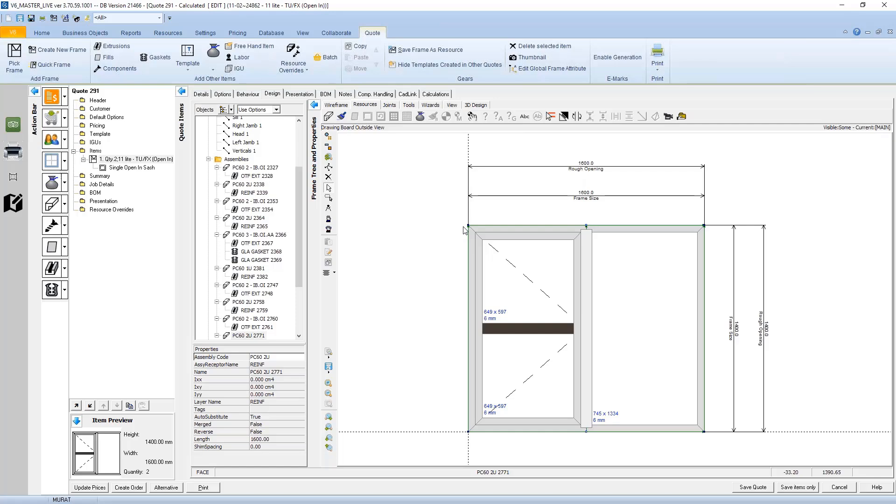
Open the PC60 2 - IB.OI assembly resource, examine its BEAD receptor's default assembly formula, and close it without changes.
left_click(255, 169)
right_click(254, 171)
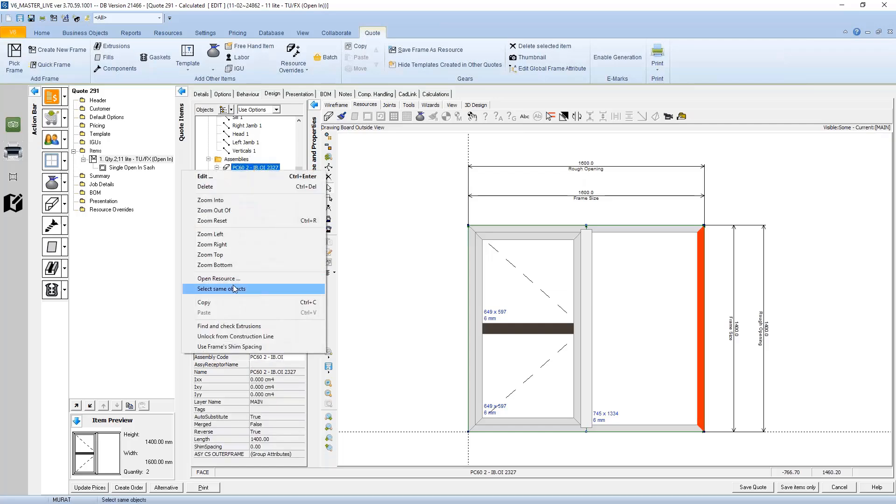
left_click(230, 278)
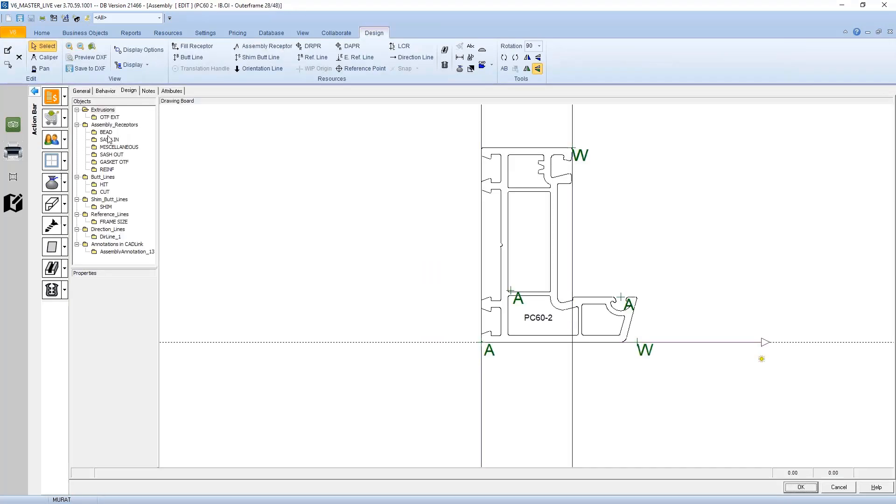
left_click(106, 133)
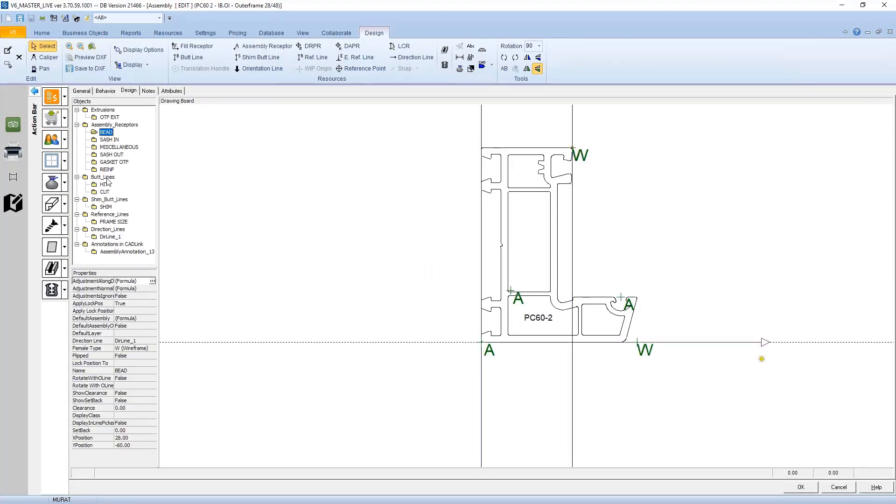
left_click(107, 319)
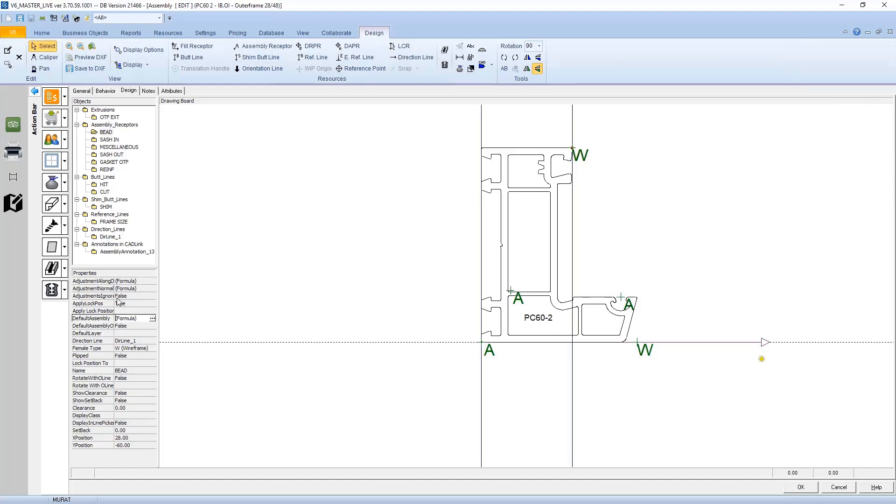
left_click_drag(114, 309, 225, 308)
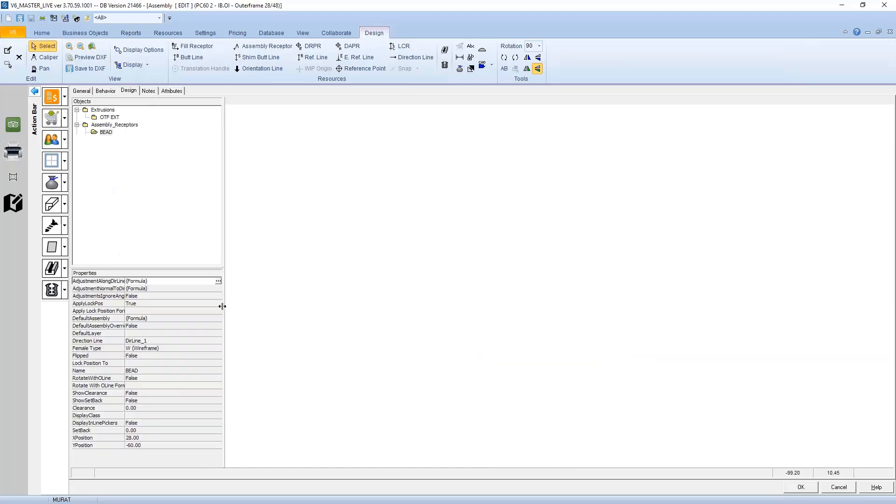
left_click(148, 319)
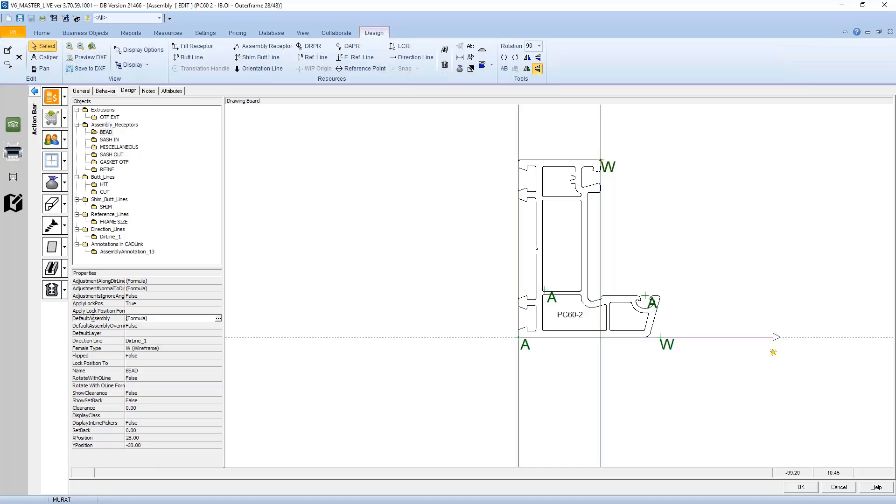
left_click(106, 133)
left_click(838, 487)
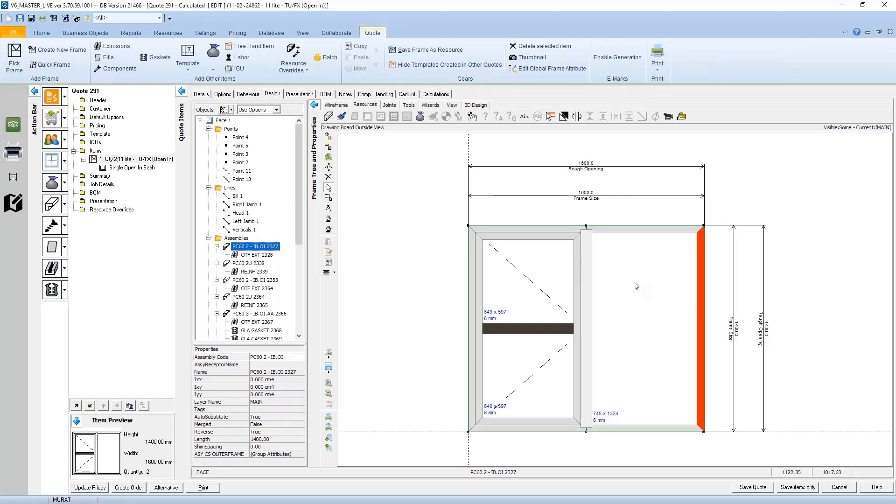
Review the nested sash in the frame design again and select the 11 lite item in the quote.
left_click(493, 230)
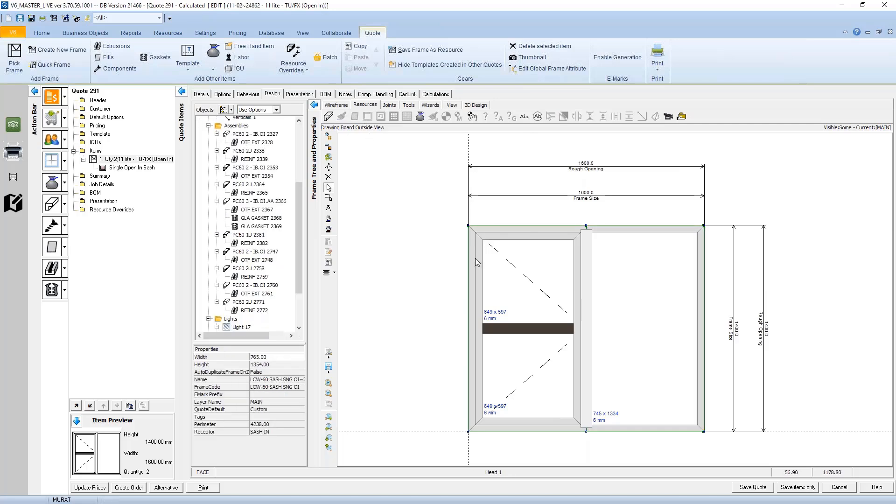
left_click(368, 106)
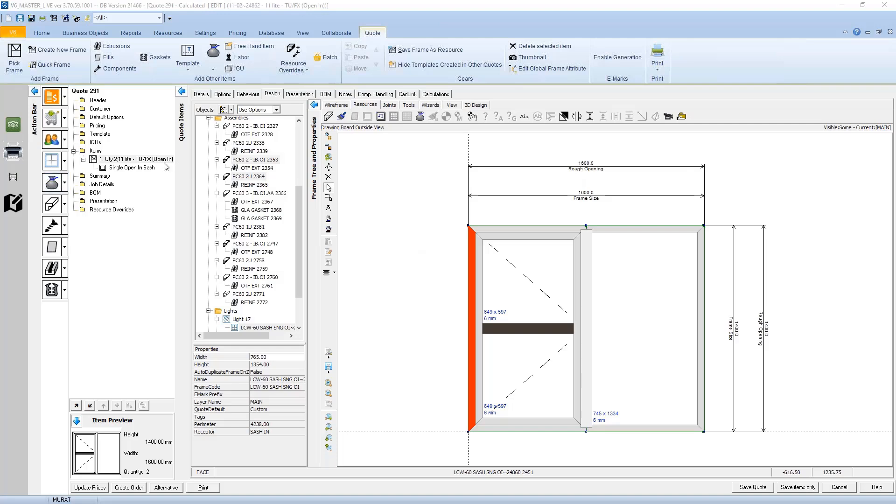
left_click(145, 158)
left_click(145, 159)
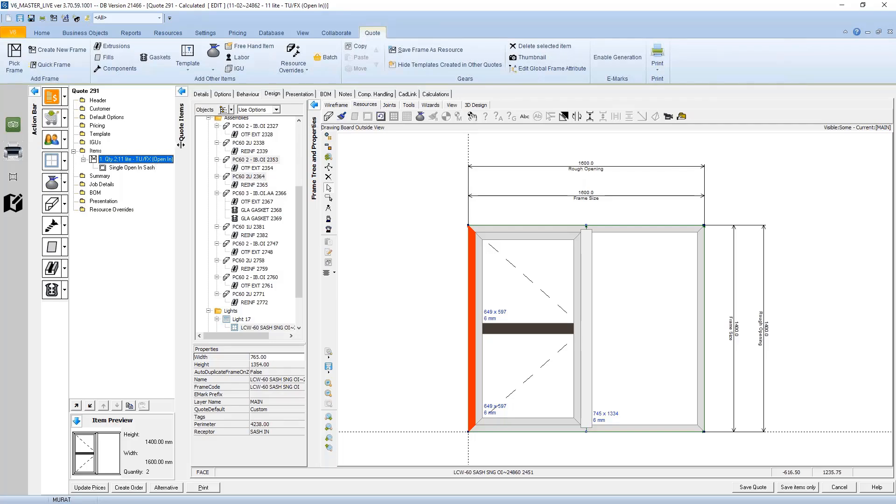
Add two batch items to the quote, described as Batch 1 and Batch2.
left_click(321, 60)
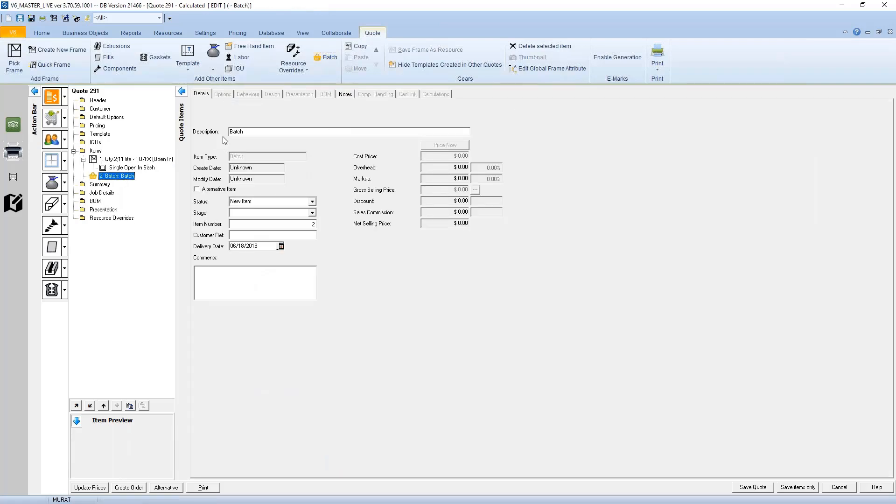
left_click(261, 131)
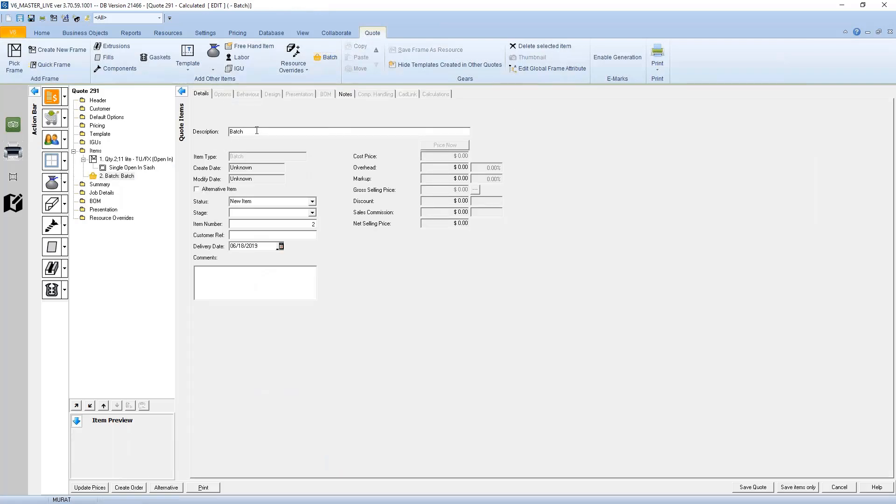
type("1")
left_click(125, 176)
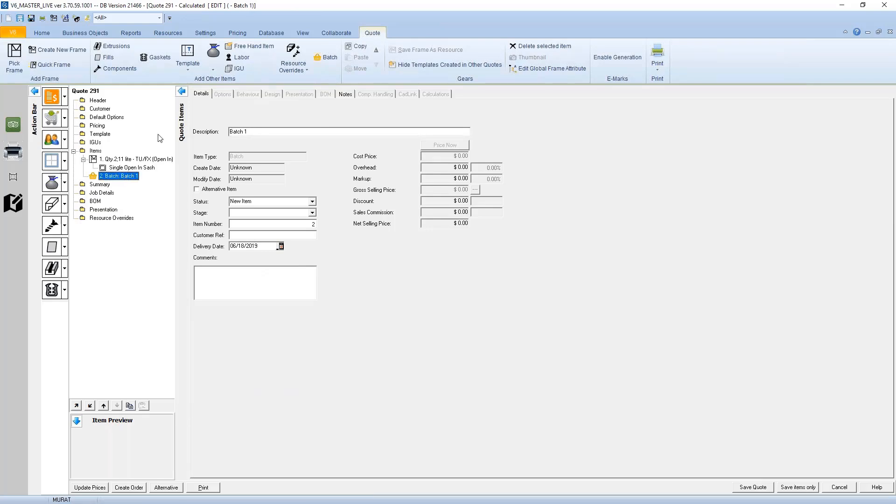
left_click(327, 59)
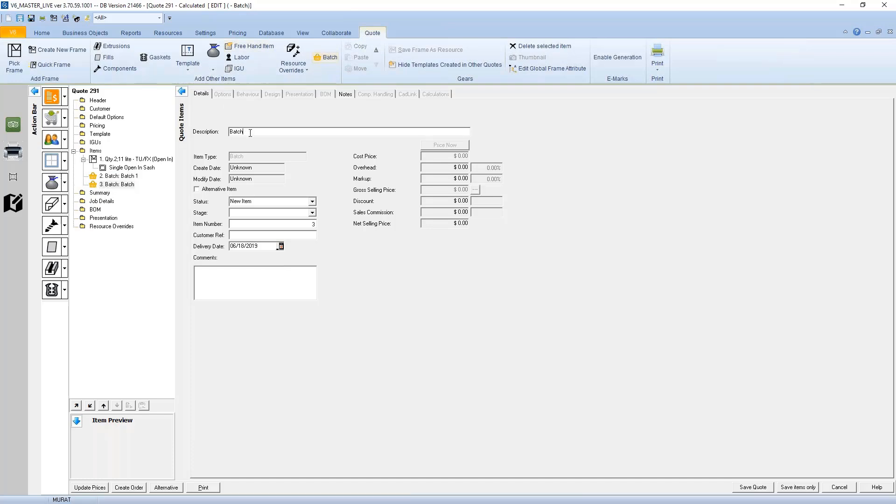
left_click(125, 177)
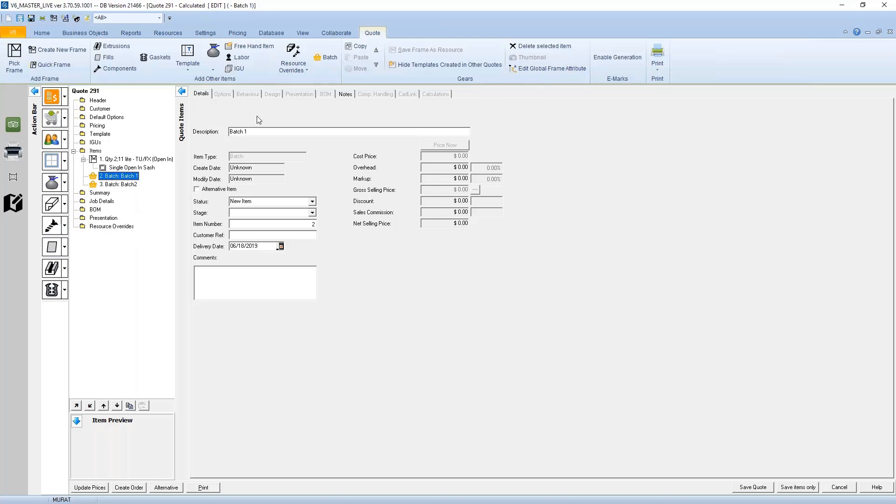
Copy the 11 lite - TU/FX (Open In) quote item and paste it twice as additional items.
left_click(134, 160)
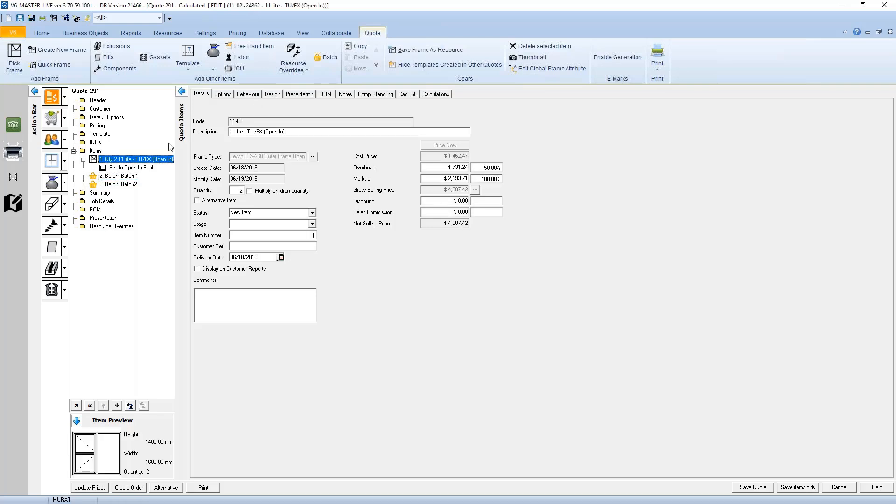
right_click(135, 163)
left_click(145, 150)
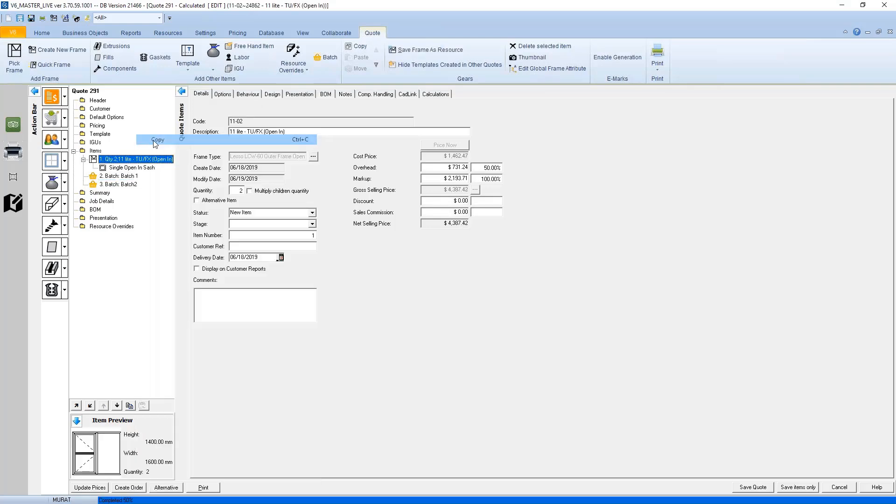
right_click(145, 163)
left_click(154, 150)
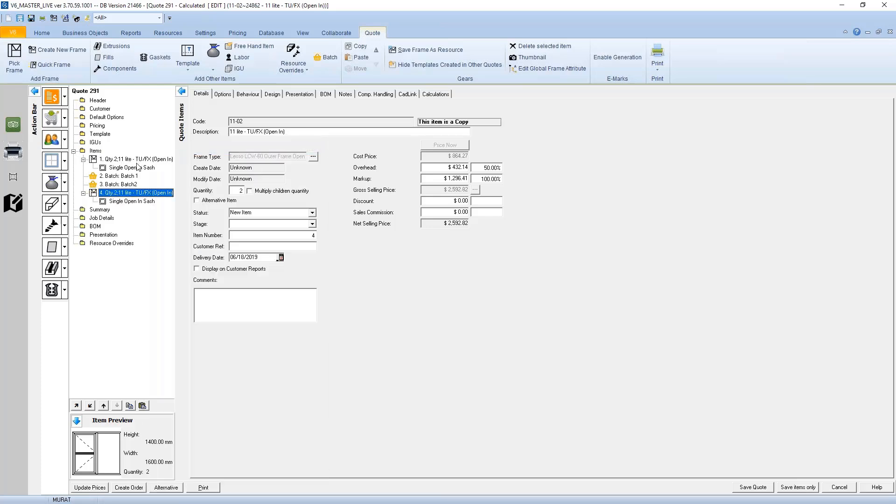
right_click(138, 160)
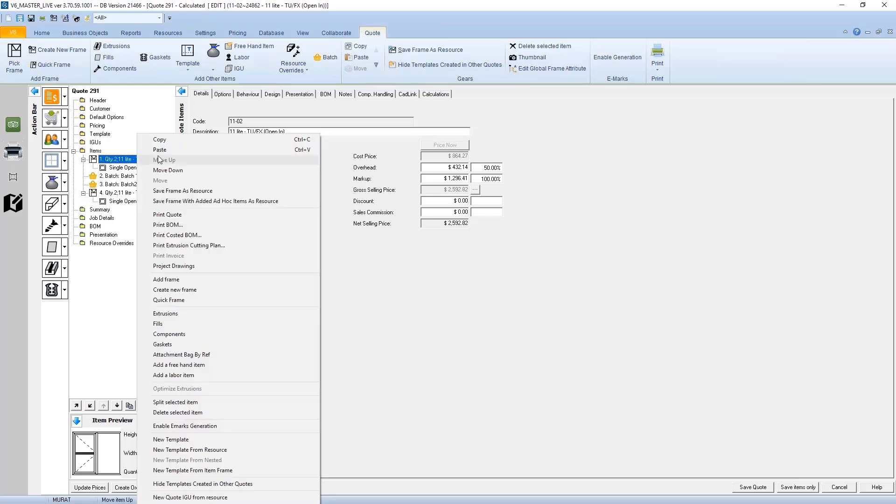
left_click(154, 149)
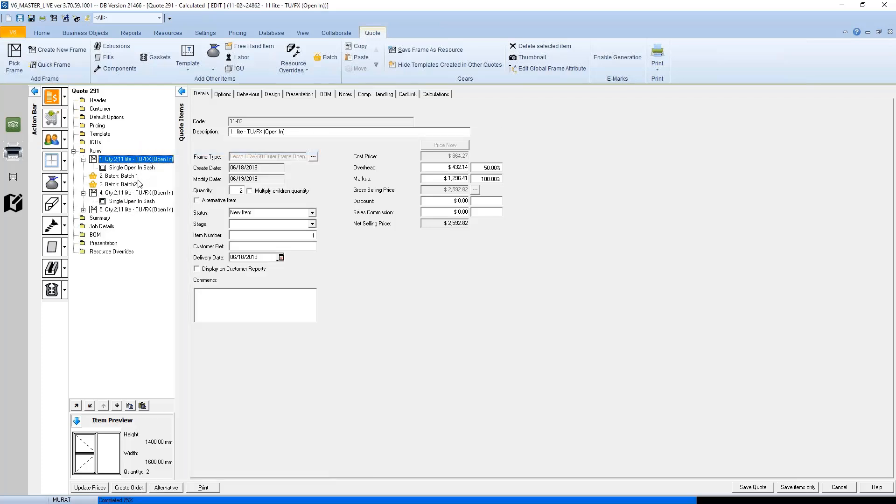
Move two of the 11 lite items into Batch 1 and the remaining one into Batch2.
left_click(118, 201)
mouse_move(117, 198)
left_mouse_down()
mouse_move(116, 177)
mouse_move(125, 201)
left_mouse_up()
left_click(120, 201)
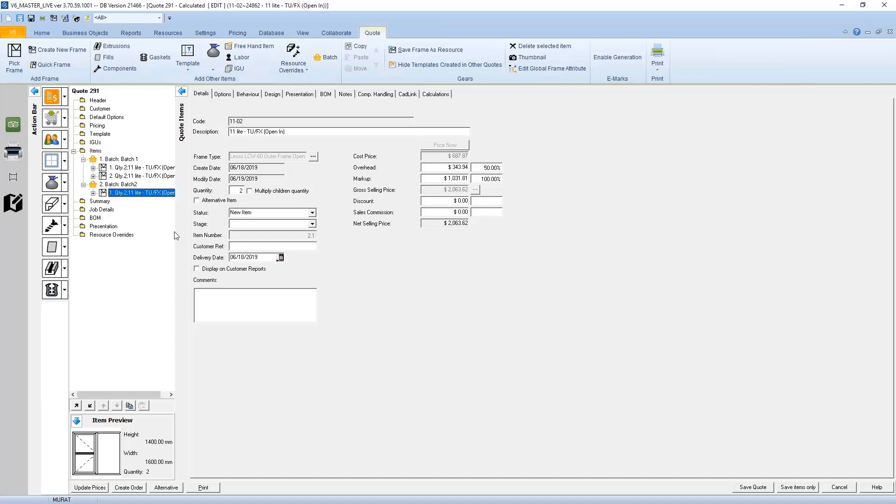
Compare the price details of Batch 1 and Batch2.
left_click(124, 160)
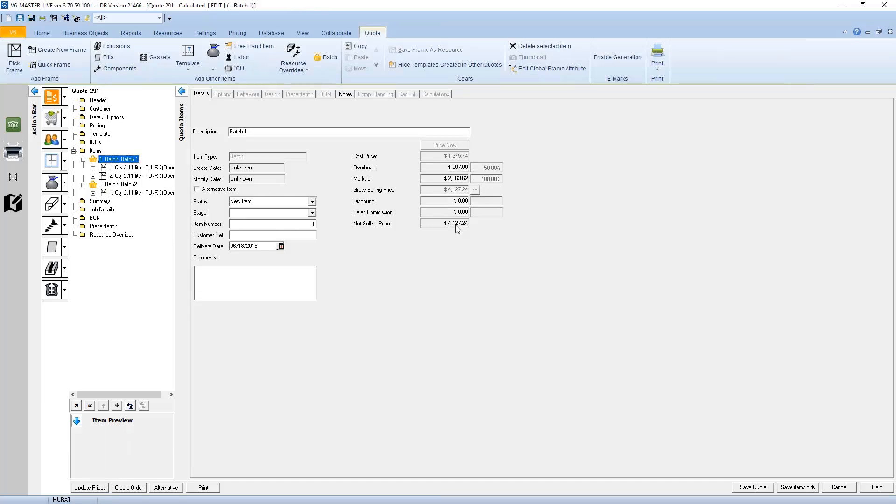
left_click(115, 186)
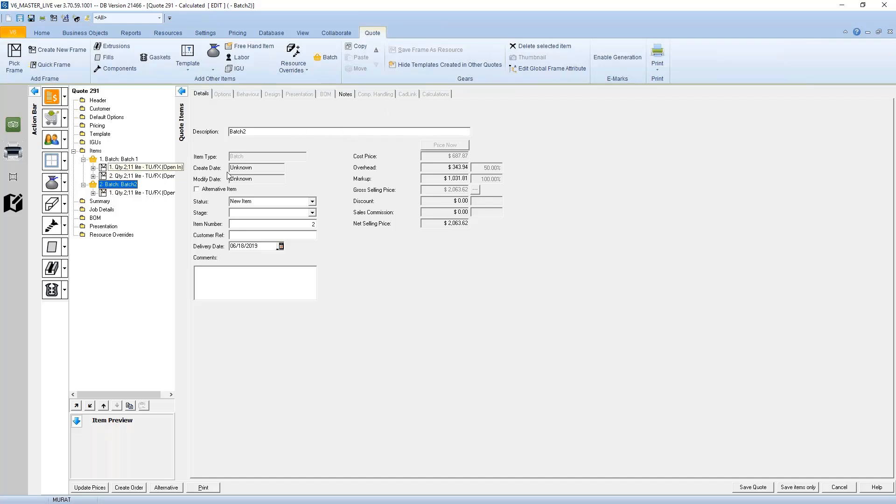
left_click(121, 160)
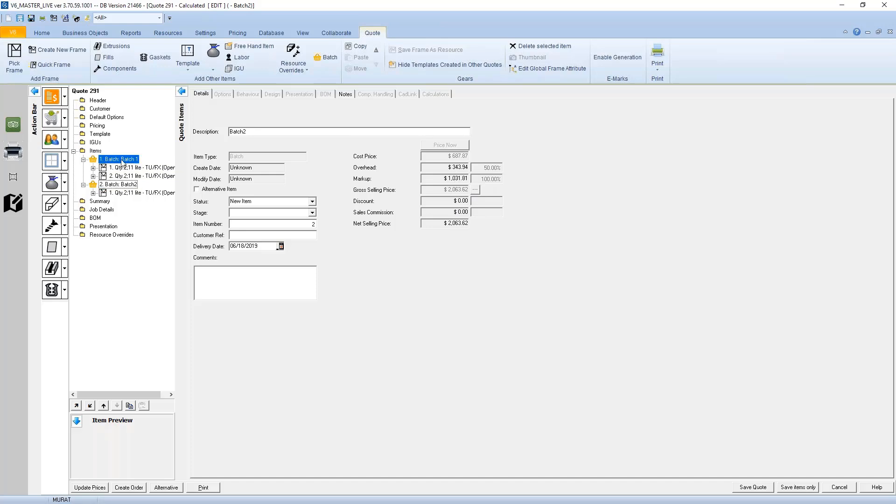
Delete Batch2 together with its frame from the quote permanently.
left_click(119, 185)
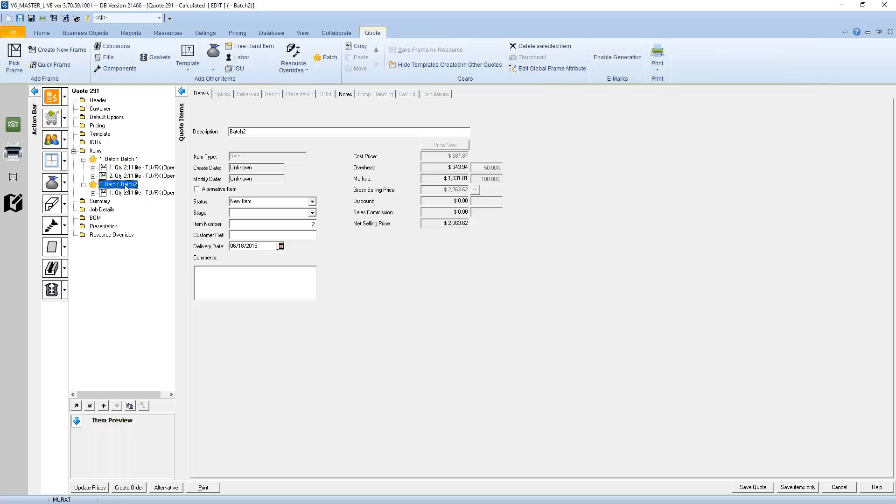
key("Delete")
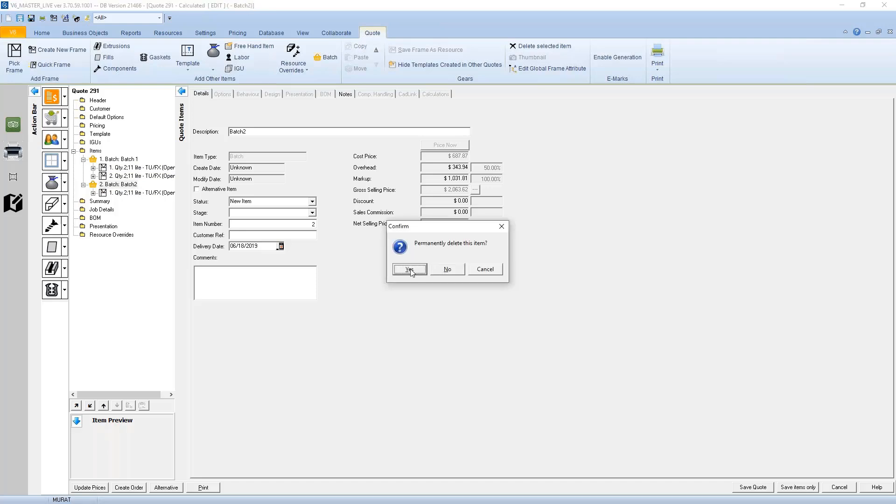
left_click(410, 270)
Duplicate Batch 1 with its frames and set the copy's description to Batch 2.
left_click(124, 162)
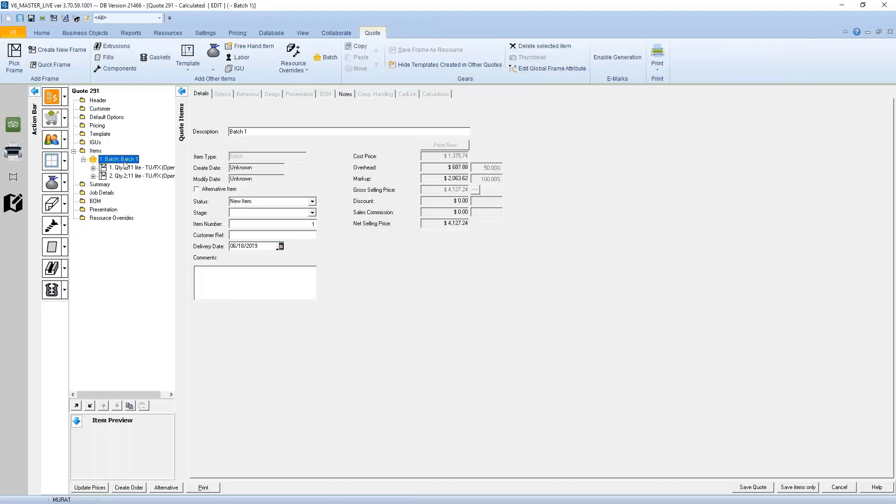
right_click(124, 164)
left_click(148, 139)
right_click(125, 163)
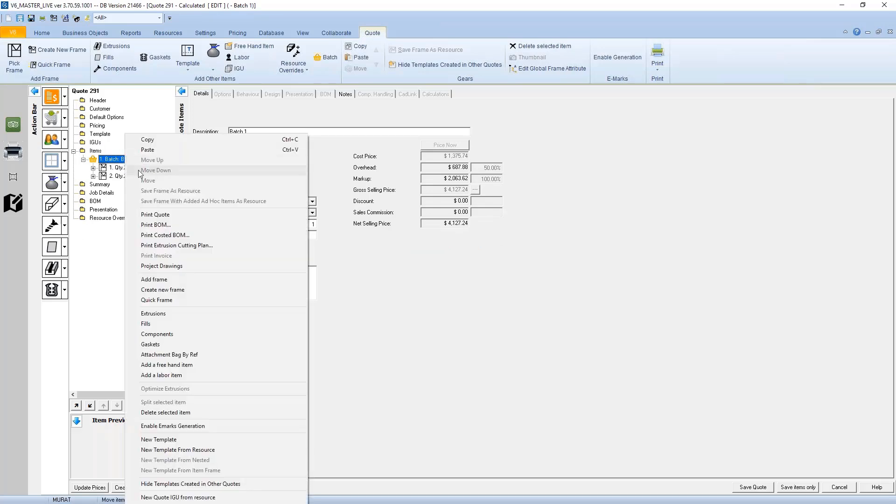
left_click(146, 150)
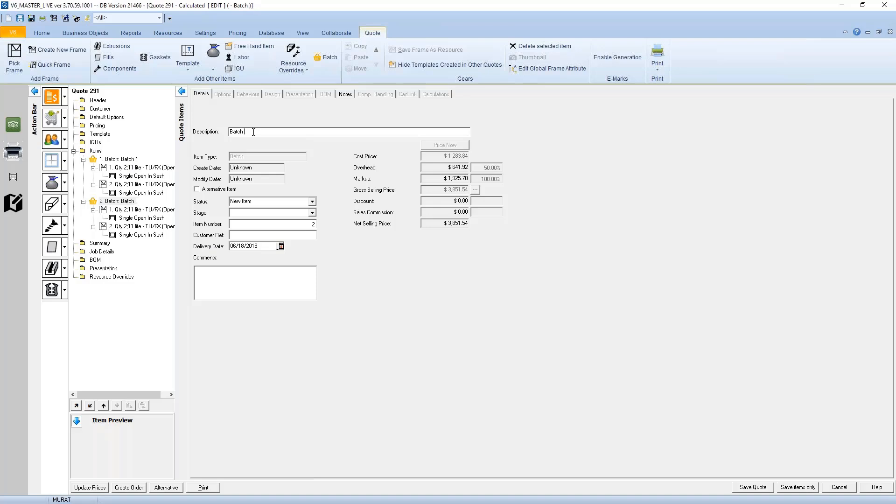
type("2")
Mark Batch 2 as an alternative item and check the quote's summary totals.
left_click(121, 202)
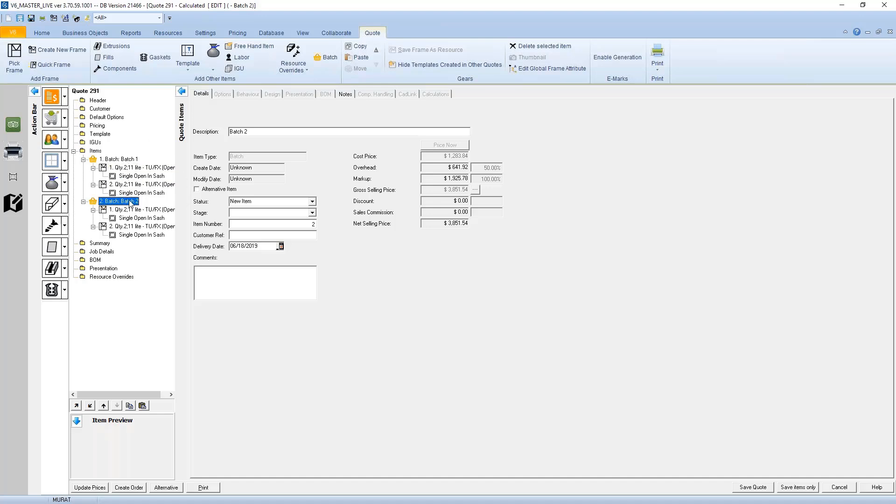
left_click(198, 192)
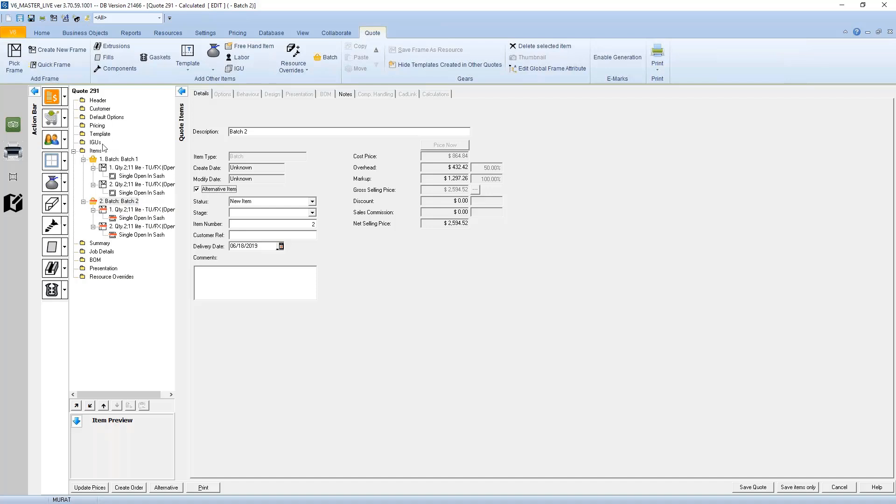
left_click(100, 243)
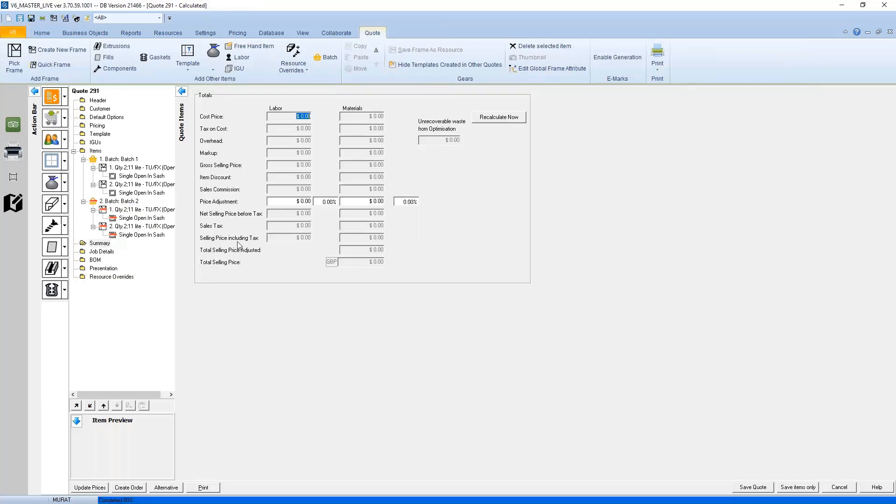
Clear the alternative item setting of Batch 2 and review the quote's summary totals again.
left_click(127, 201)
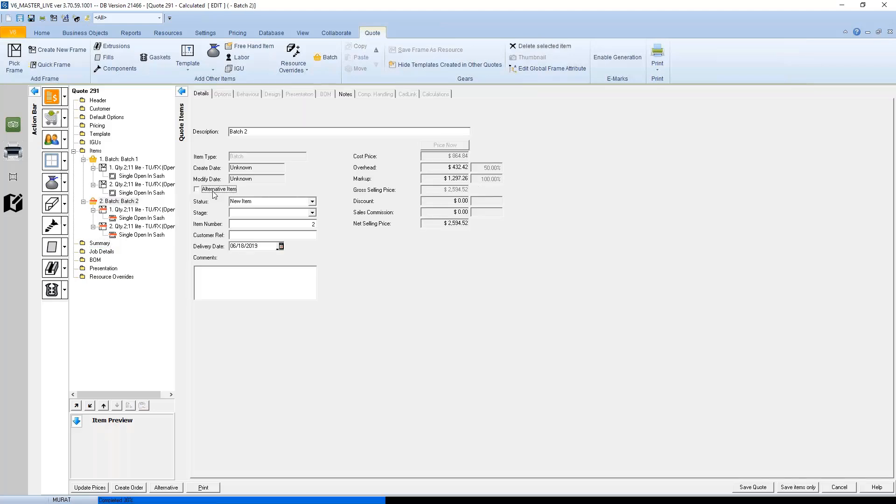
left_click(100, 244)
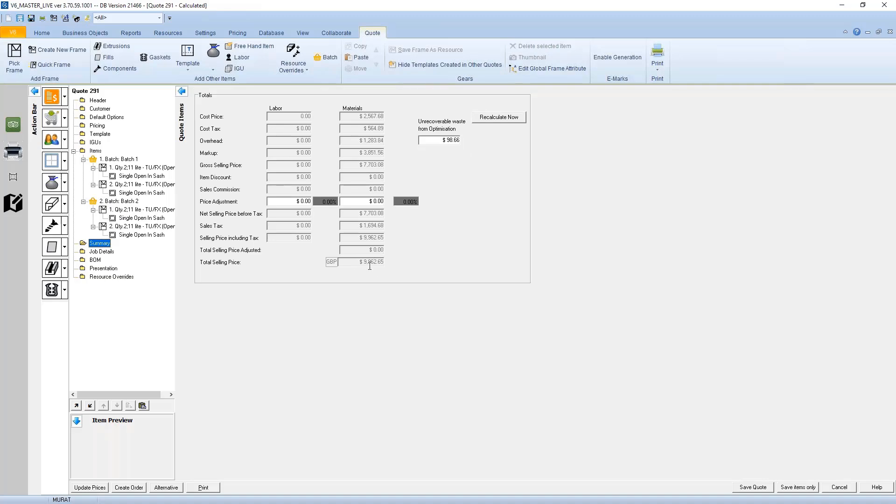
Copy the first 11 lite frame of Batch 1 and paste it directly under the quote's Items, outside the batches.
left_click(126, 202)
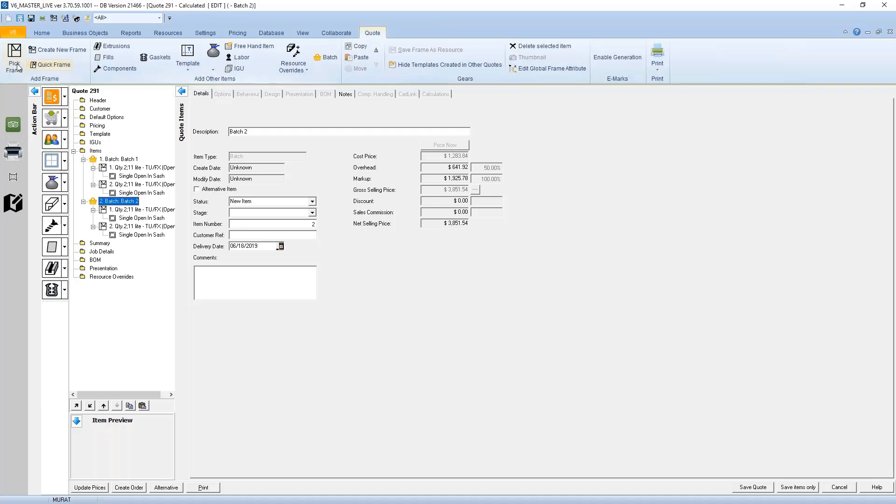
left_click(140, 167)
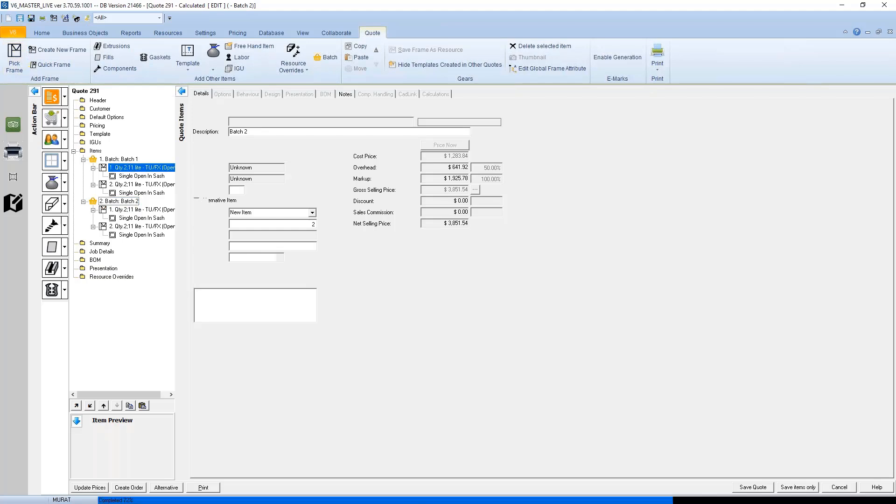
right_click(141, 167)
left_click(151, 140)
left_click(99, 152)
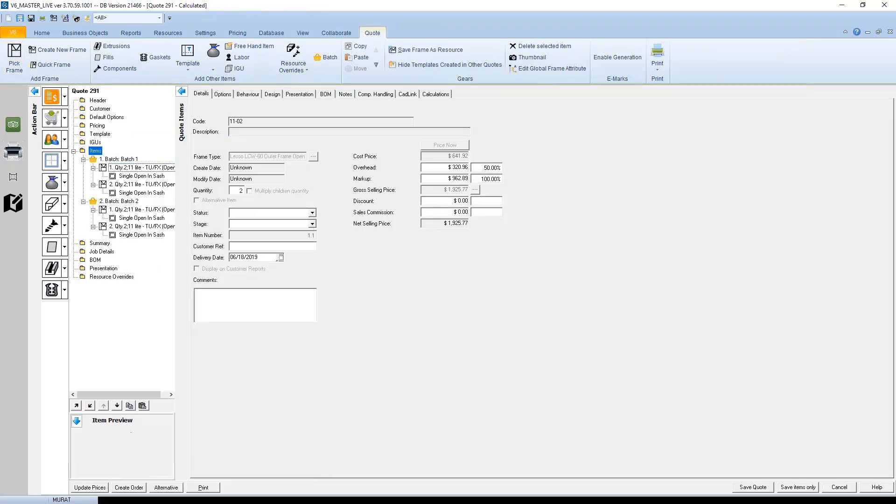
right_click(101, 155)
left_click(117, 147)
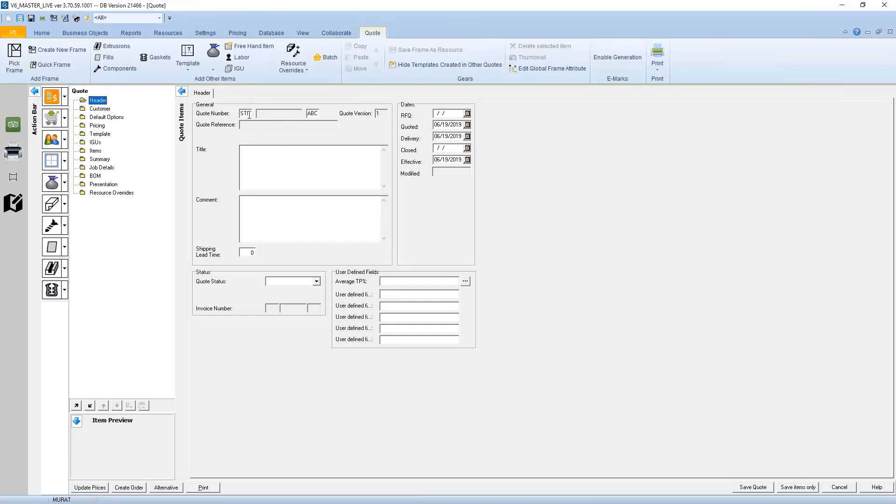
Change the new quote's number prefix to DD in the header and discard the quote without saving.
double_click(247, 113)
double_click(316, 113)
double_click(247, 113)
type("dd")
double_click(245, 115)
type("DD")
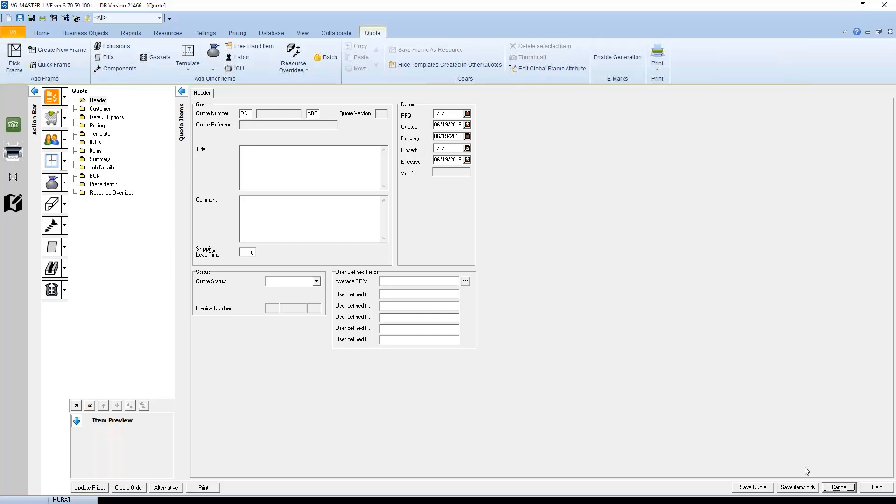
left_click(835, 487)
key("Return")
Examine the global Quote Attributes and the Reels settings for quote numbers, and close the options without changes.
left_click(204, 34)
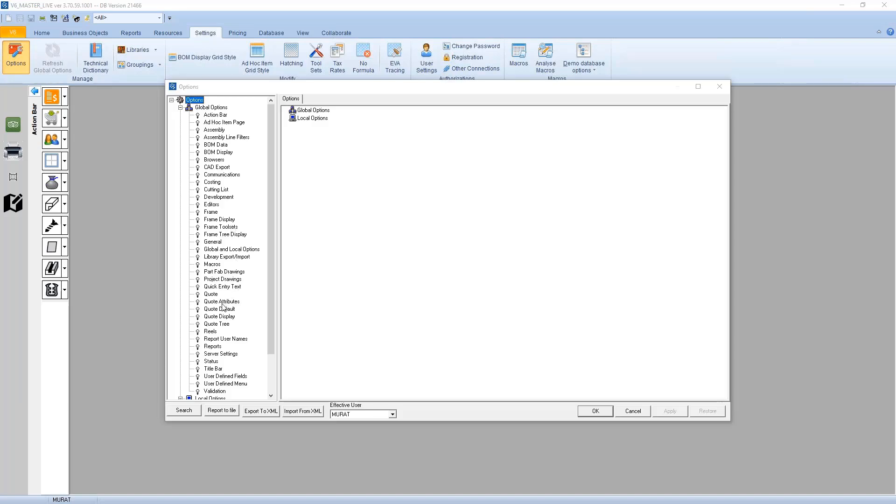
left_click(222, 303)
scroll(228, 295, "down", 1)
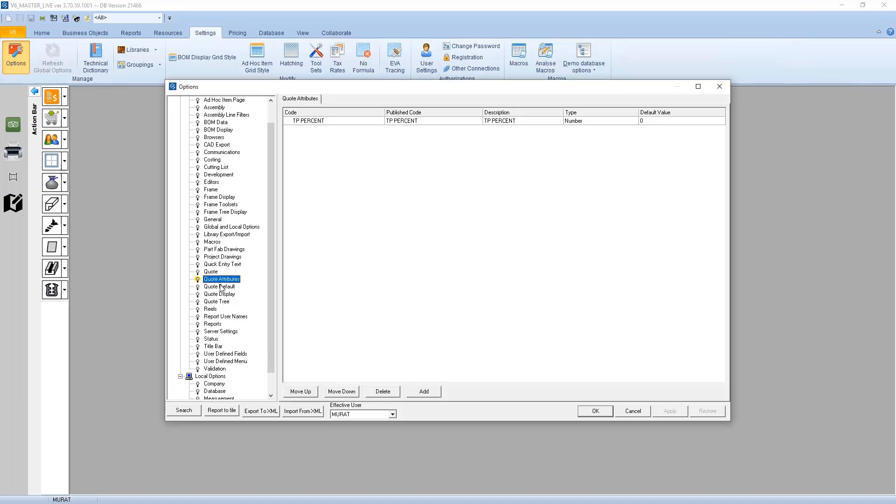
scroll(218, 352, "down", 1)
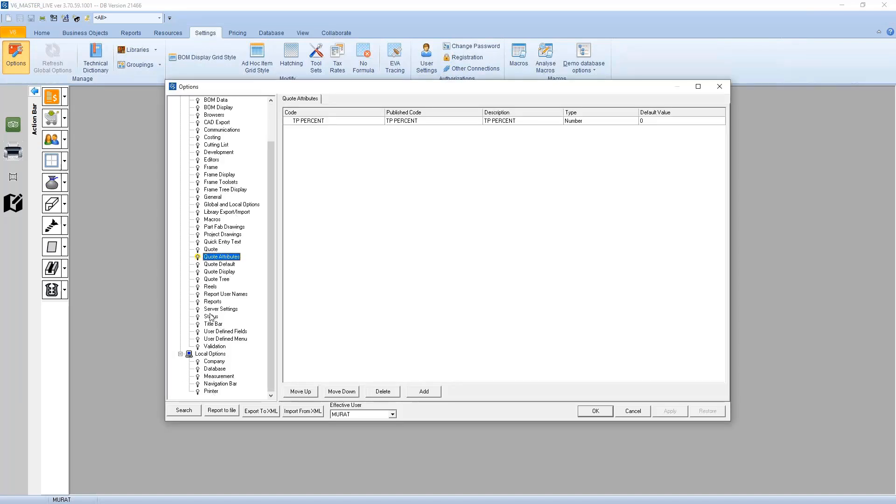
left_click(215, 287)
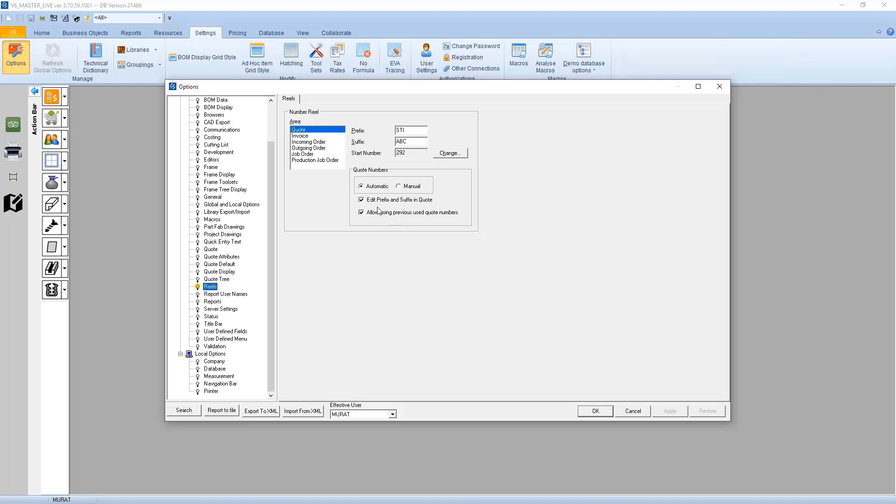
left_click(632, 411)
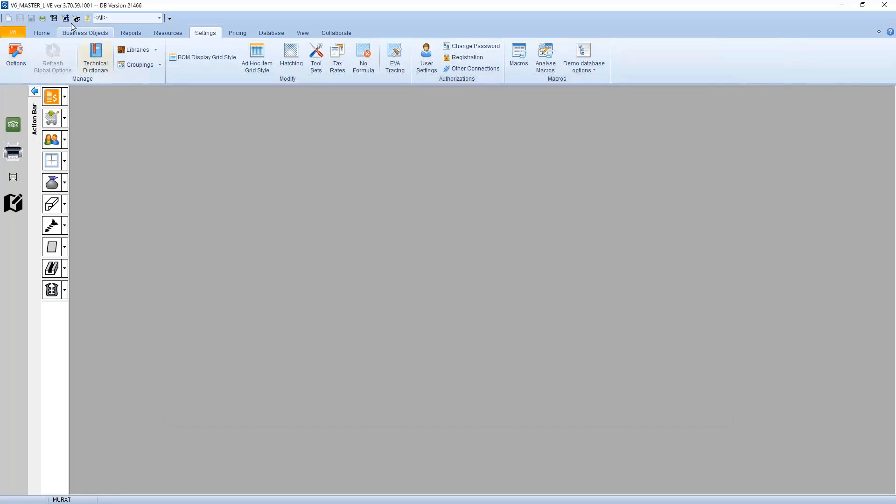
Start a new quote and browse the CLIENT library for an attachment bag by reference, without adding one.
left_click(64, 17)
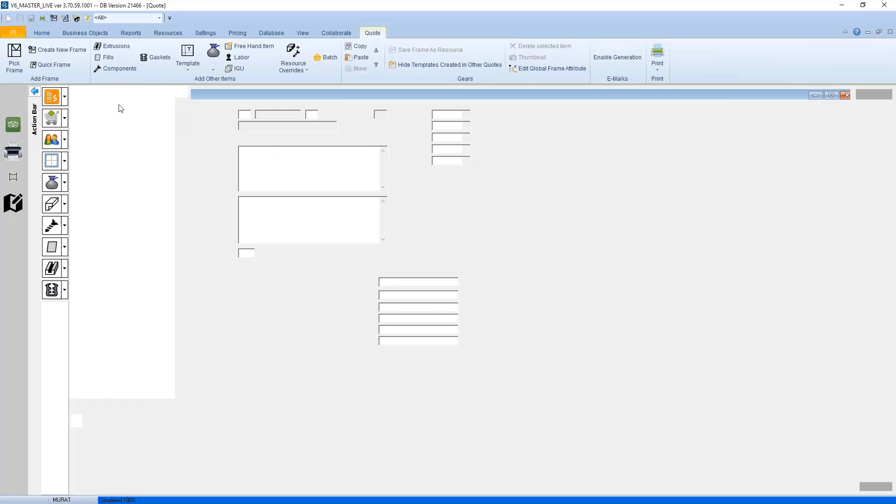
left_click(214, 70)
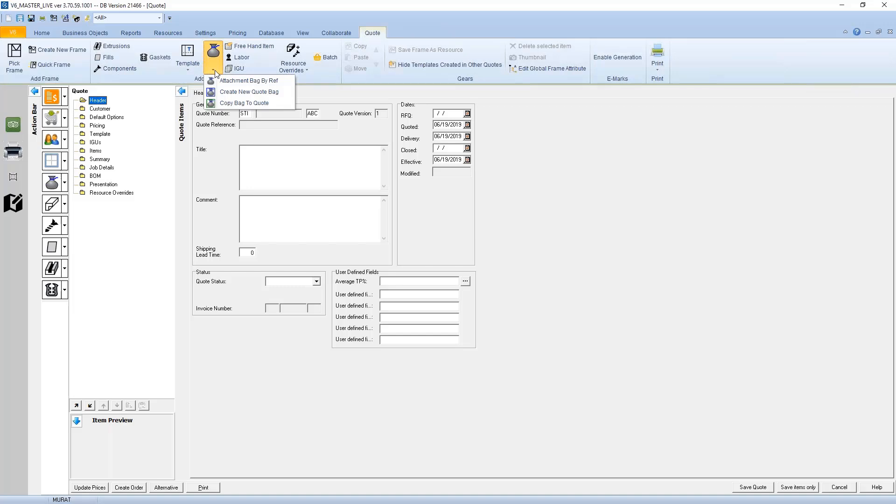
left_click(221, 82)
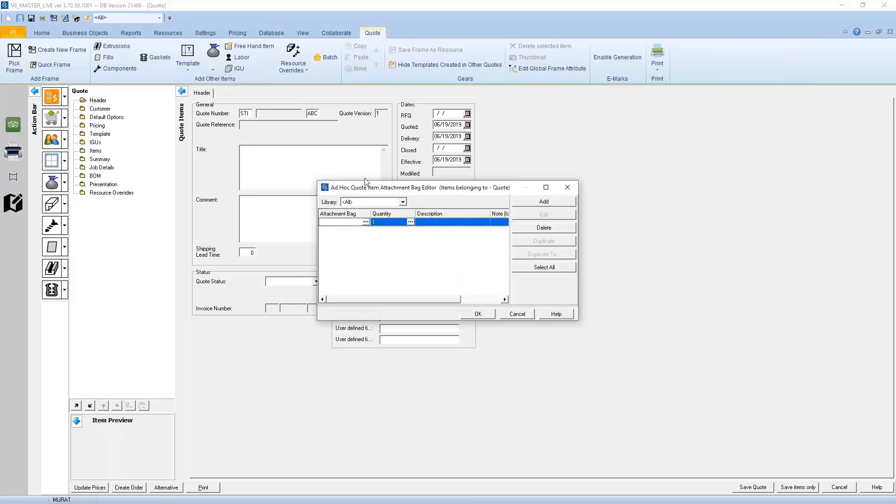
left_click(367, 222)
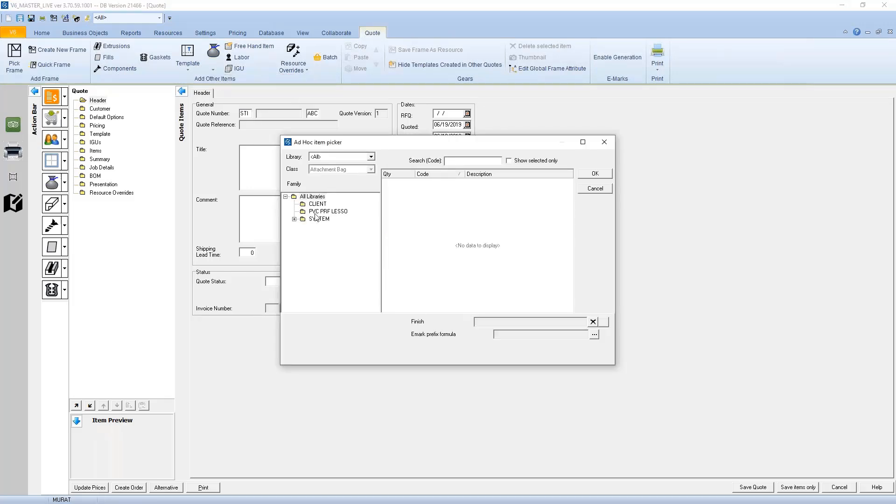
left_click(316, 204)
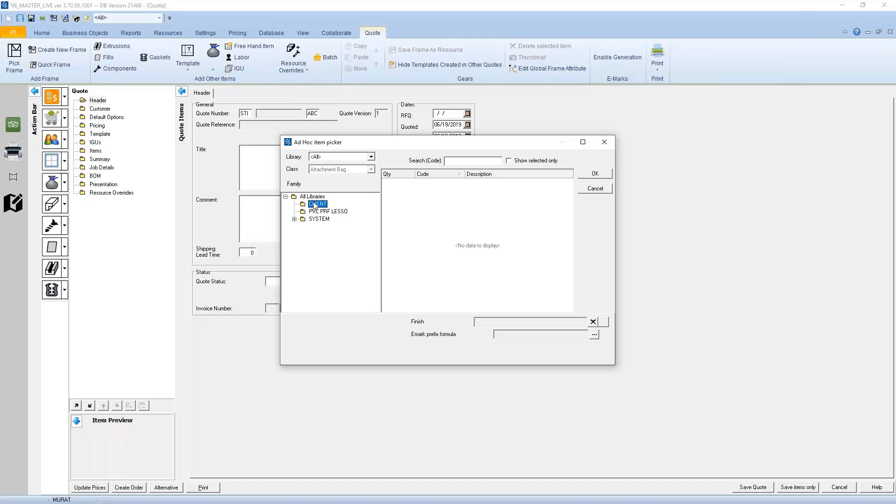
left_click(593, 191)
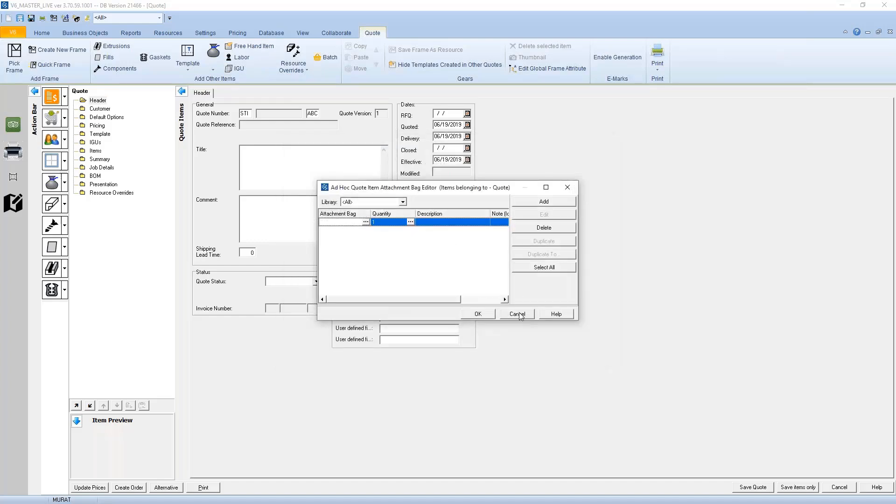
left_click(517, 314)
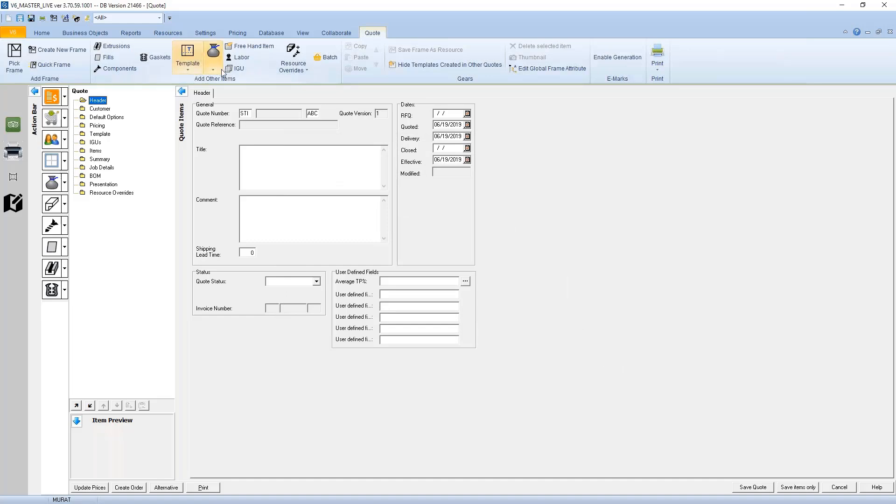
Create a new quote bag and add the CLEAT02 component to its contents with a quantity of 5.
left_click(214, 70)
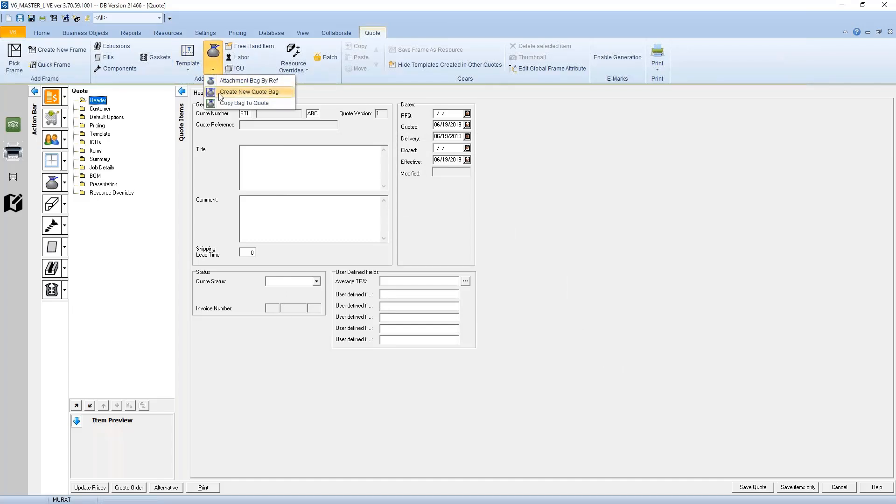
left_click(218, 92)
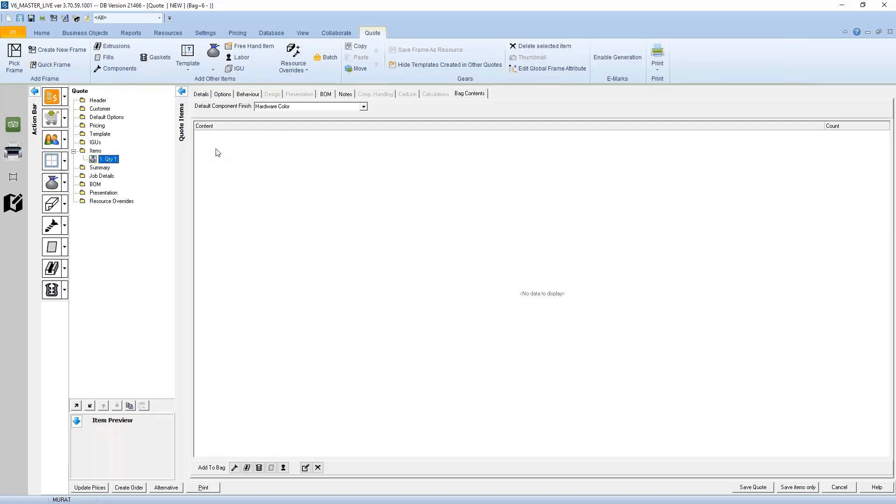
left_click(235, 467)
left_click(307, 455)
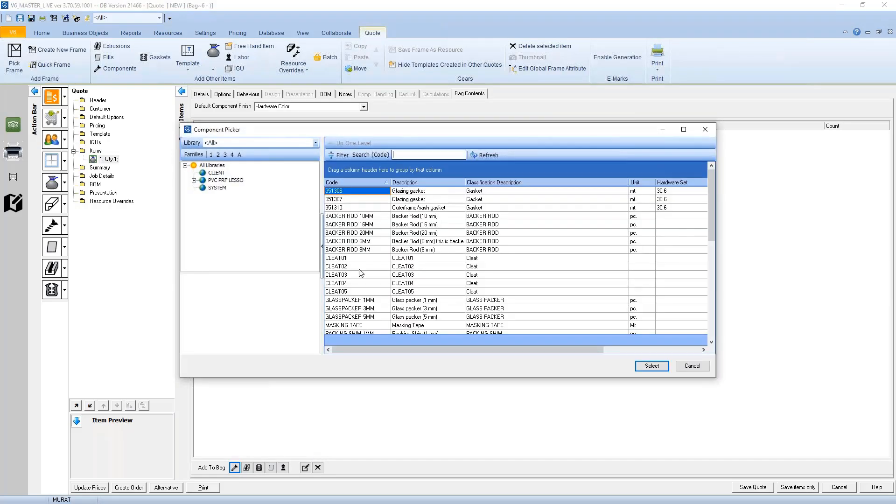
left_click(354, 268)
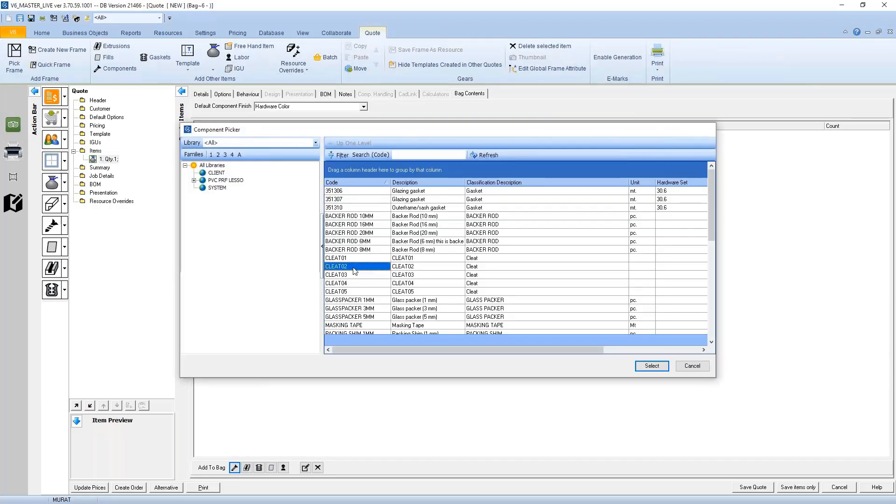
double_click(355, 268)
left_click(522, 182)
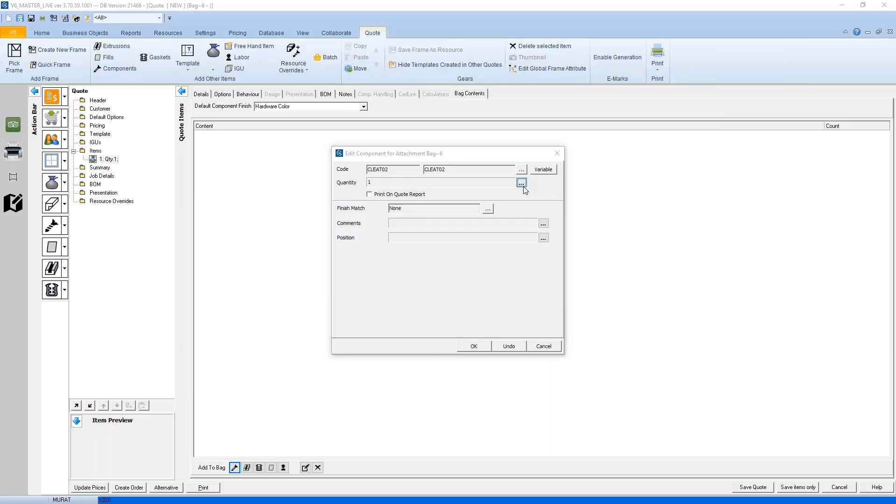
type("5")
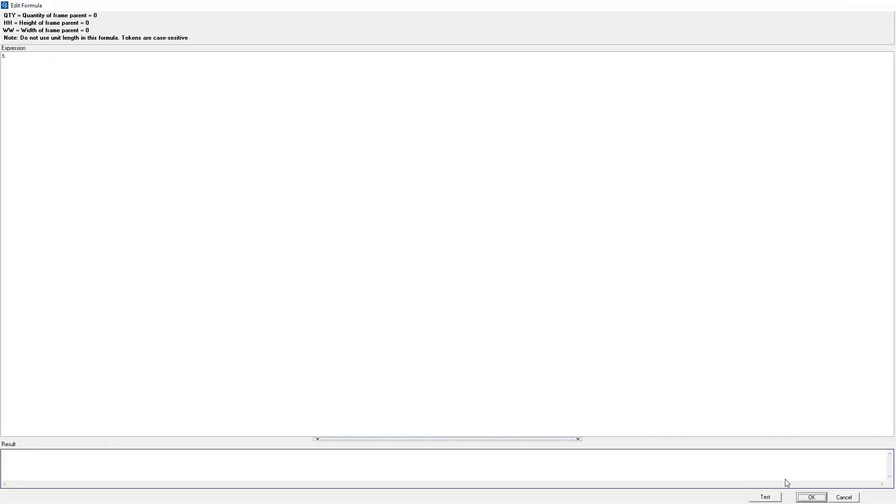
left_click(811, 496)
left_click(478, 348)
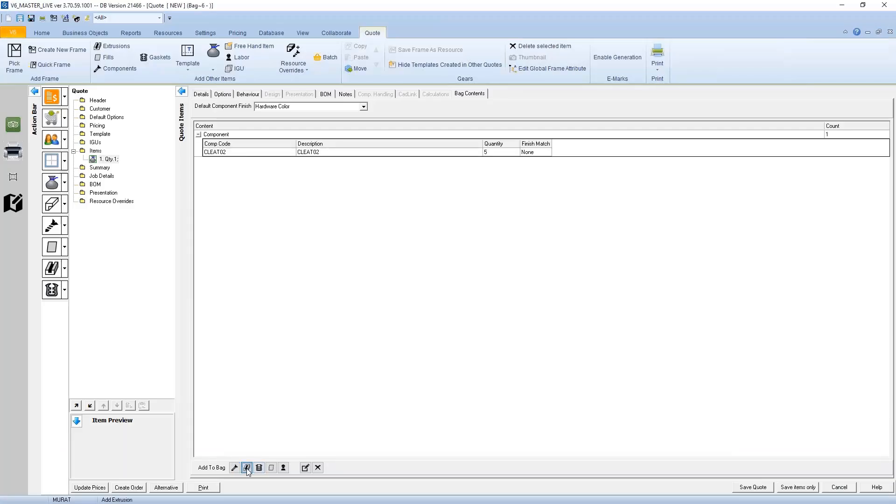
Add the 90 DEGREE ANGLE coupling profile extrusion to the quote bag with its default quantity, length and finish.
left_click(247, 467)
left_click(316, 458)
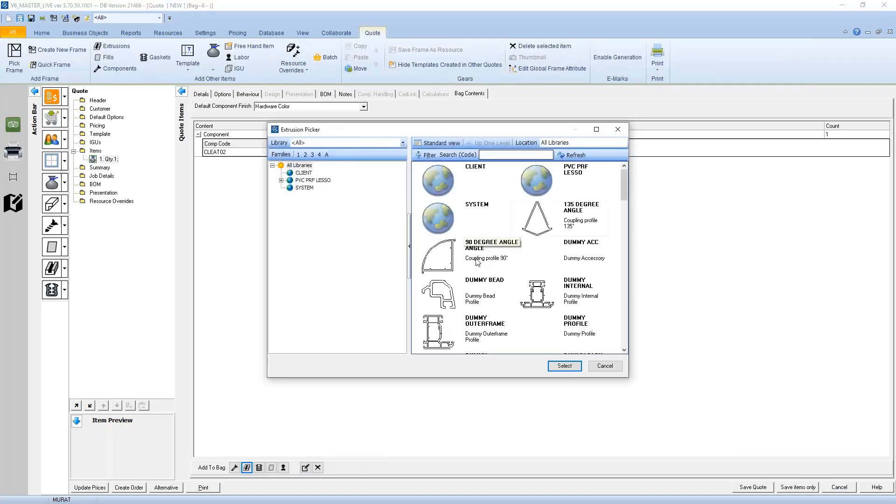
double_click(477, 262)
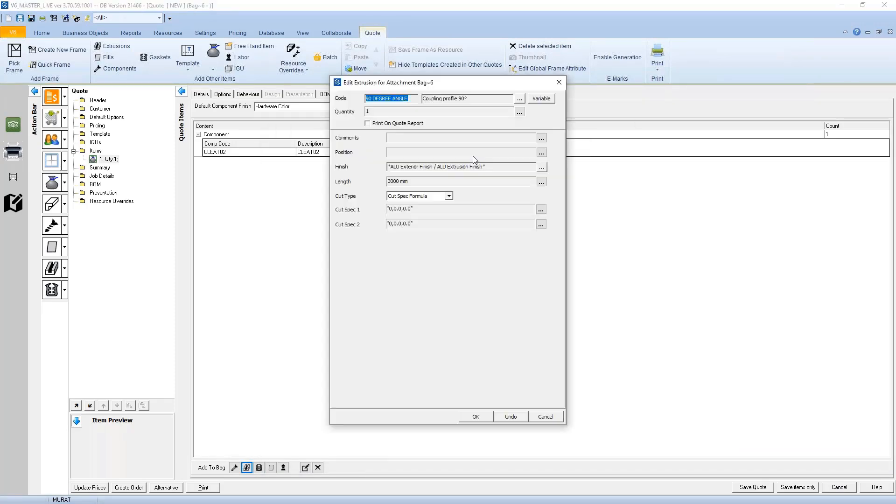
left_click(476, 416)
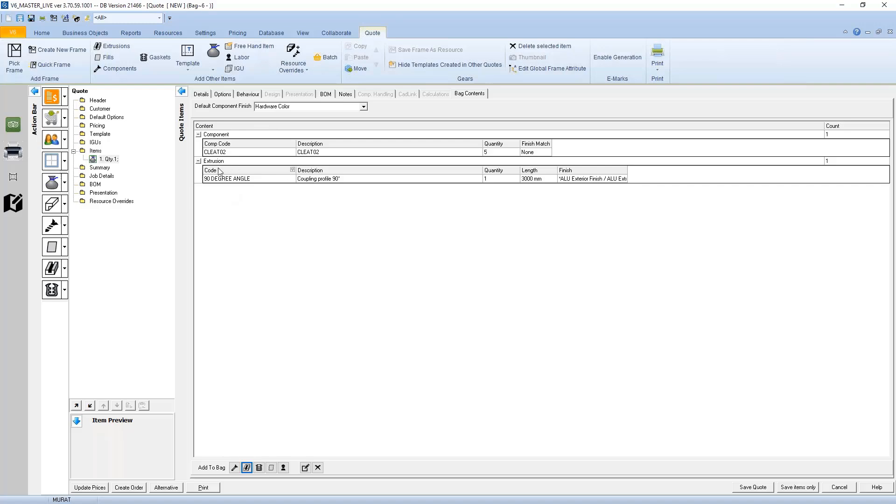
Examine the BACKER ROD 8MM component record and the file types its image accepts, and close it without changes.
left_click(163, 32)
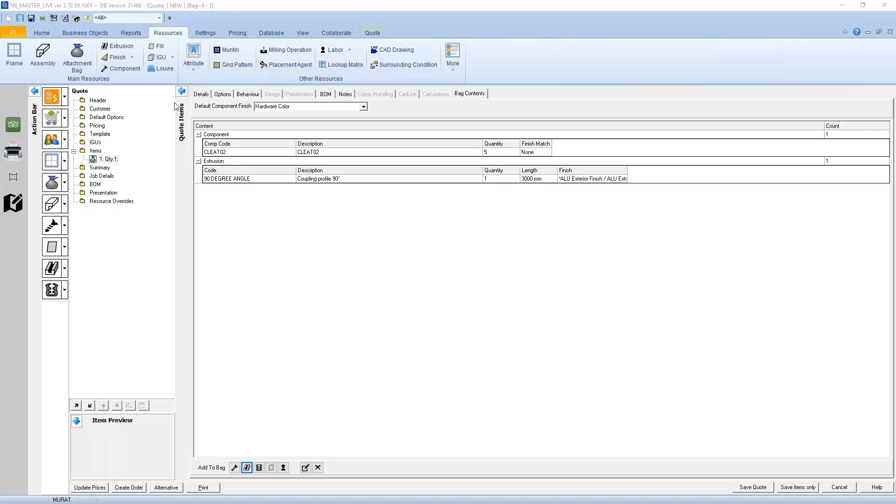
left_click(169, 35)
left_click(118, 69)
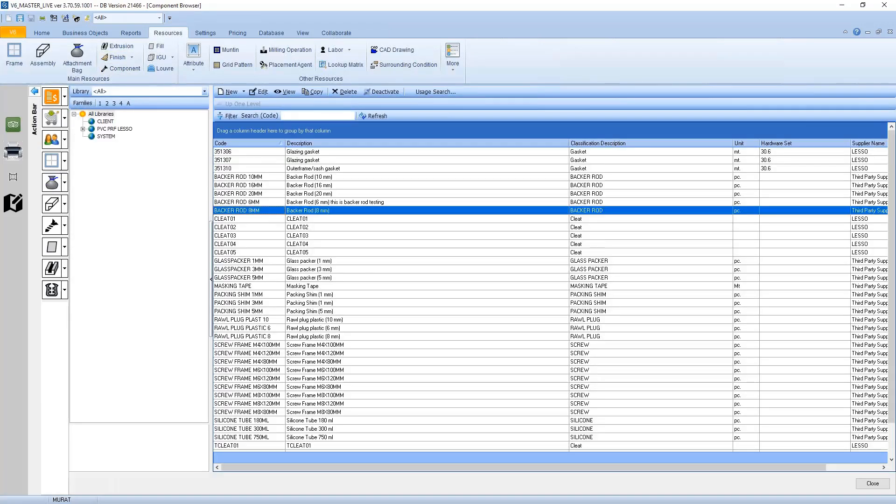
double_click(273, 210)
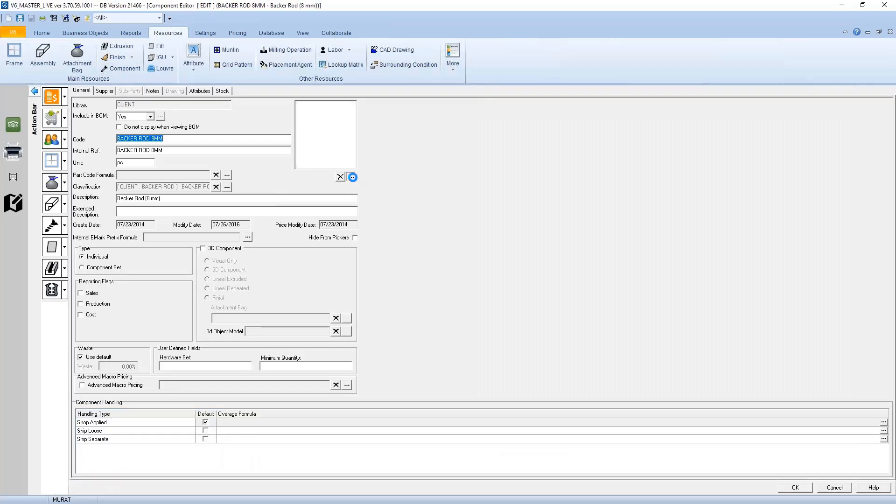
left_click(352, 177)
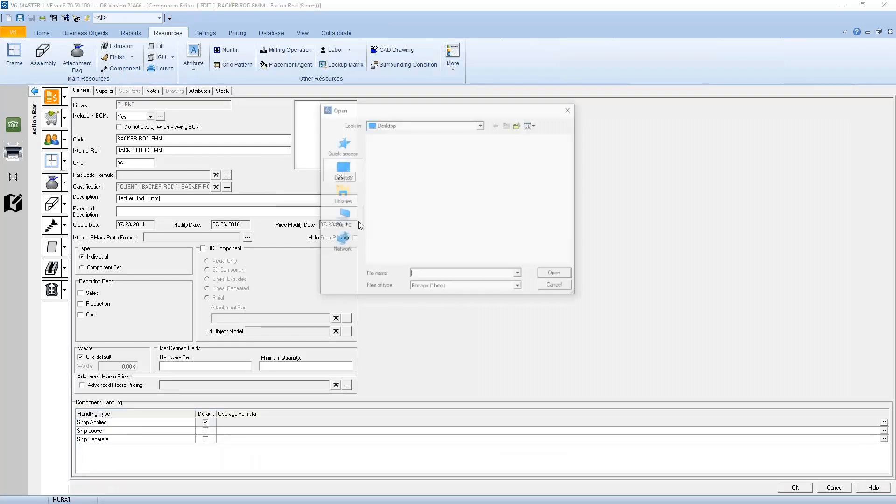
left_click(438, 287)
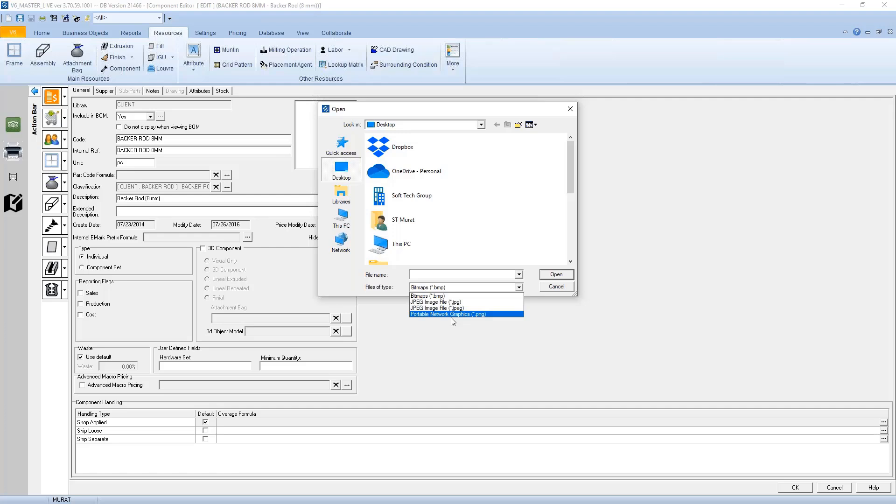
left_click(547, 292)
left_click(554, 290)
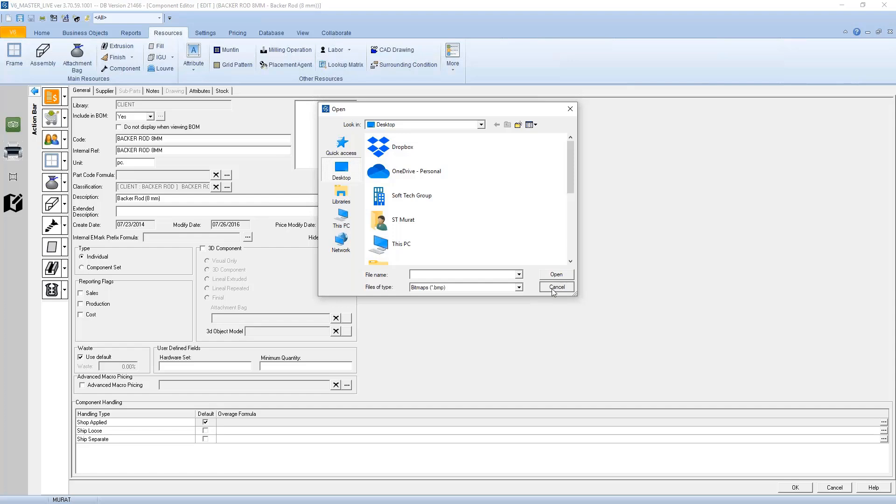
left_click(554, 290)
left_click(834, 488)
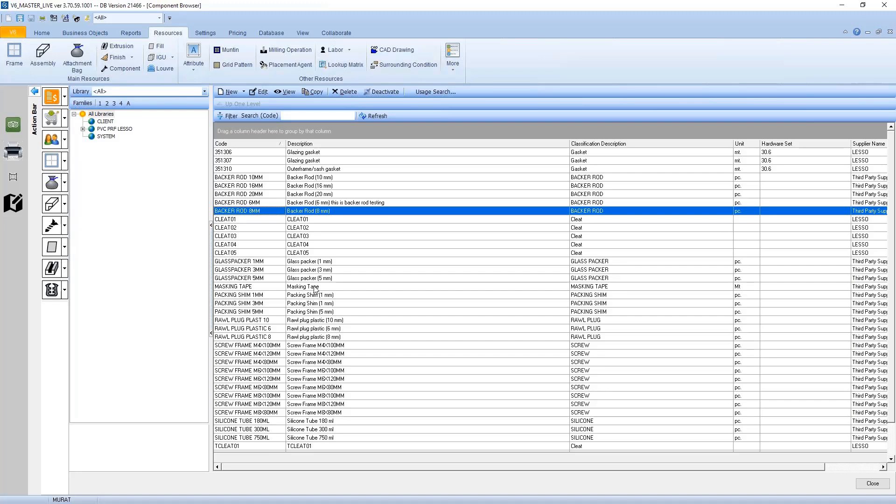
left_click(871, 485)
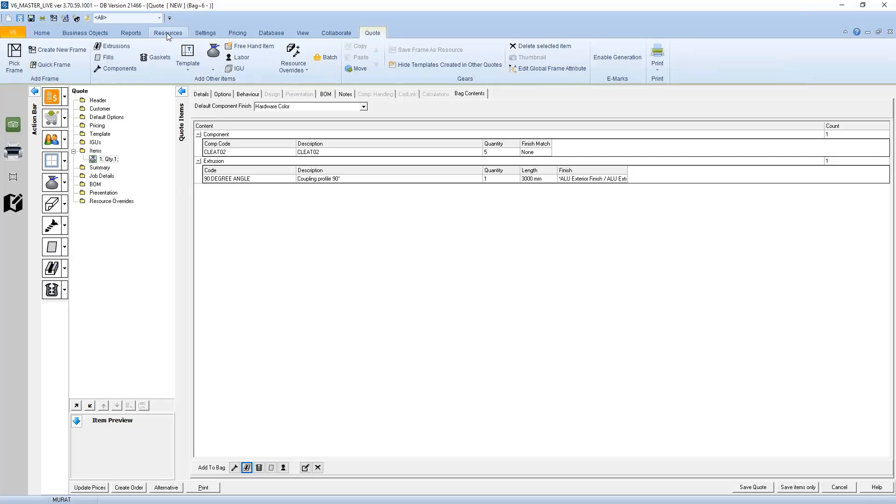
View the frame library, and open the PC60 2 - IB.OI assembly from the LCW-60 Outerframe family for editing.
left_click(167, 35)
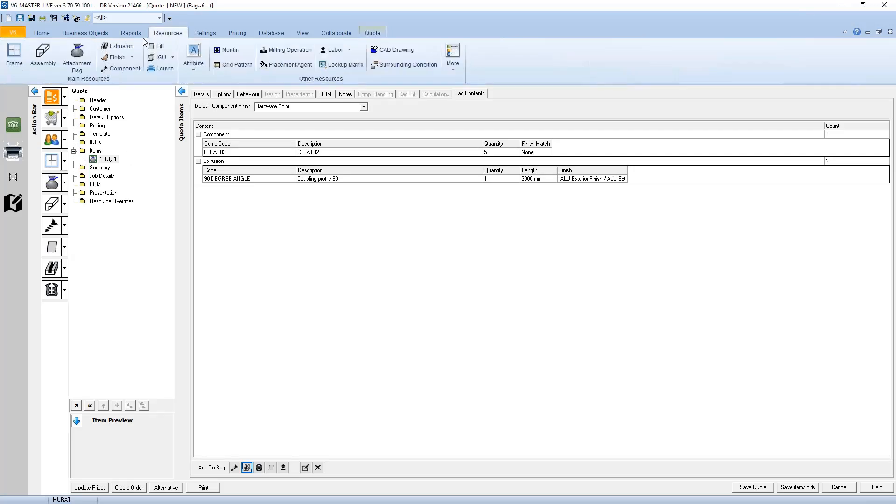
left_click(19, 62)
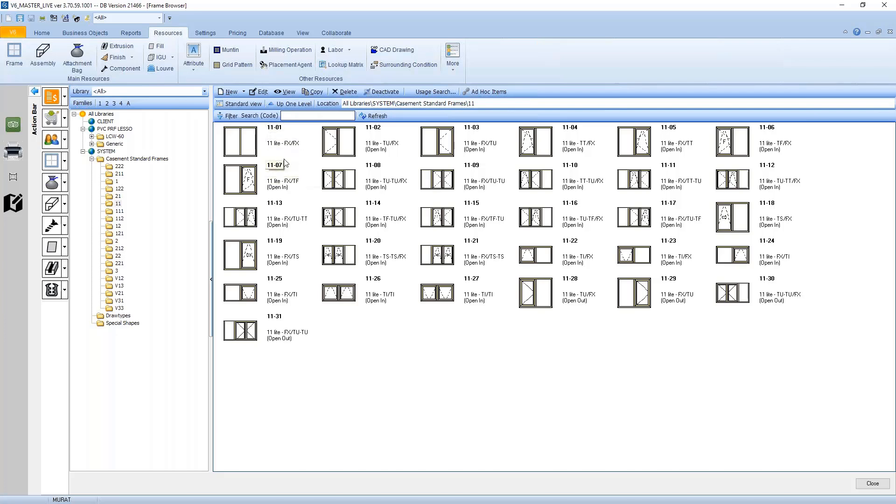
left_click(46, 61)
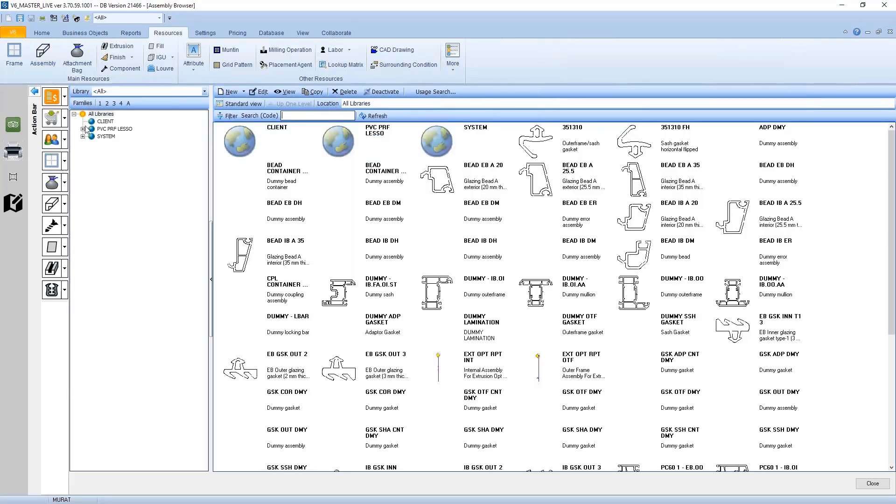
left_click(83, 128)
left_click(92, 136)
left_click(130, 144)
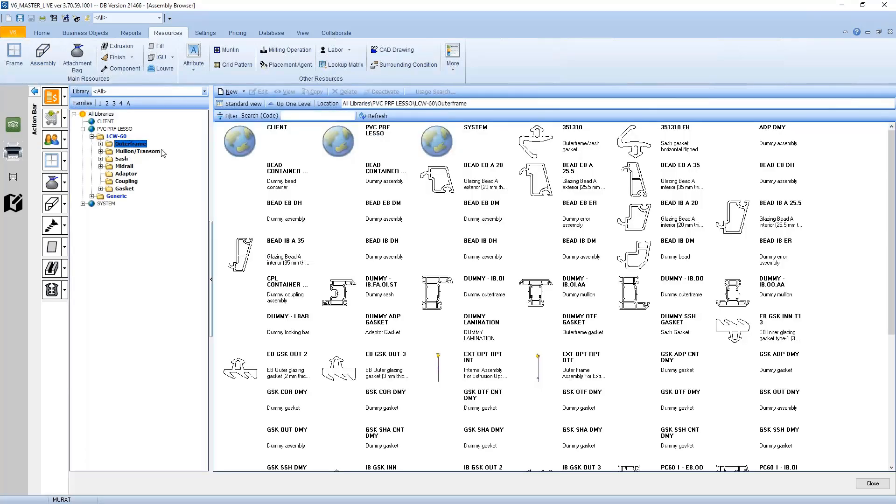
left_click(256, 182)
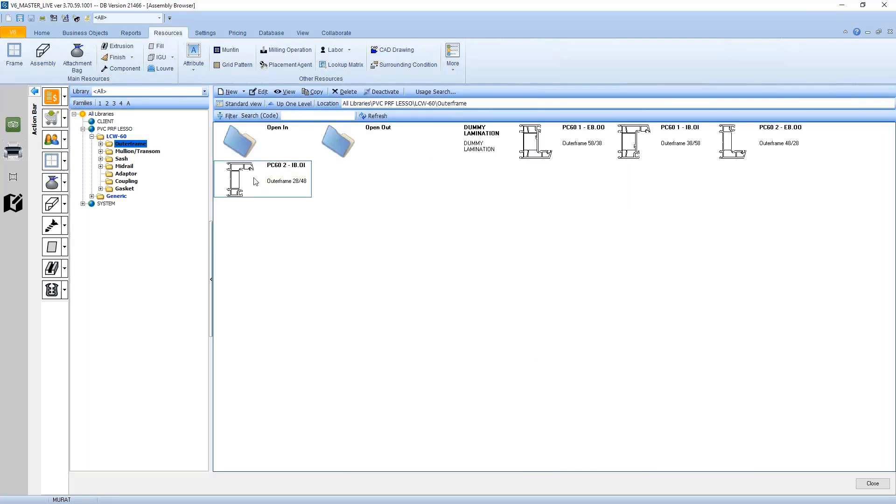
double_click(255, 181)
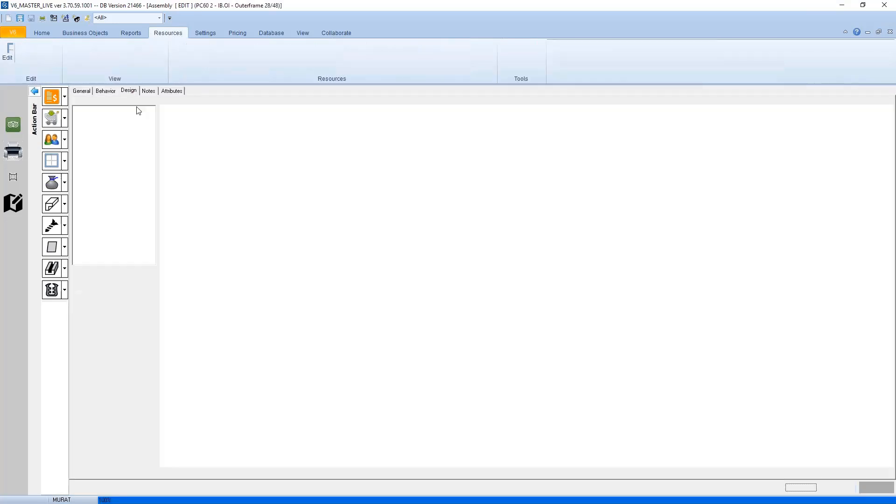
Set the female type of the outerframe's SASH IN assembly receptor to A (Assembly).
left_click(108, 132)
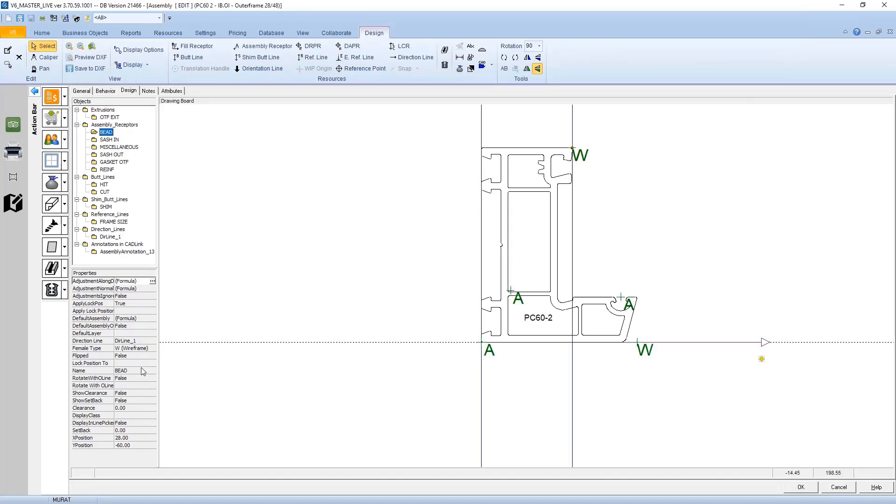
left_click(105, 140)
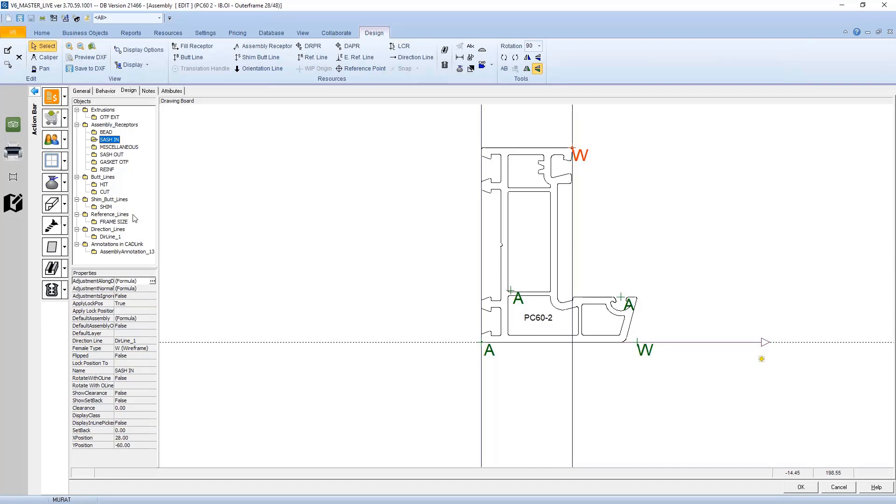
left_click(152, 350)
left_click(152, 350)
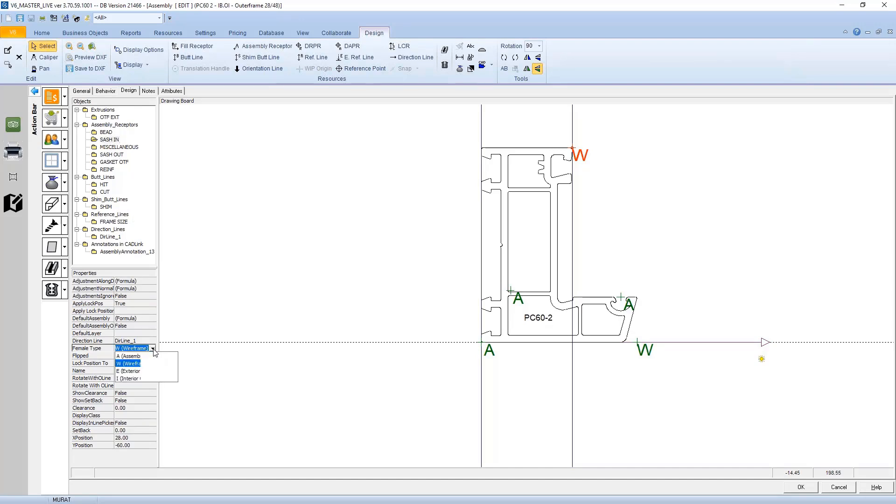
left_click(137, 363)
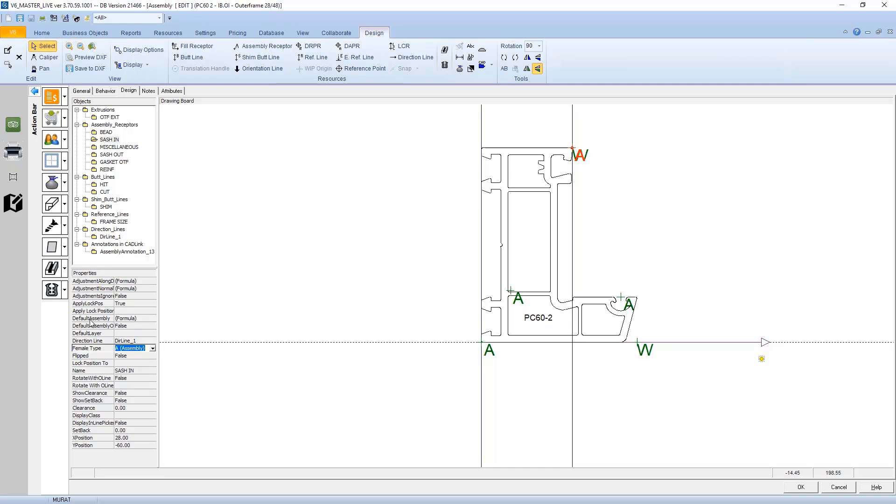
Try the W (Wireframe) female type on the SASH IN receptor, return it to A (Assembly), and close the assembly without saving.
left_click(152, 348)
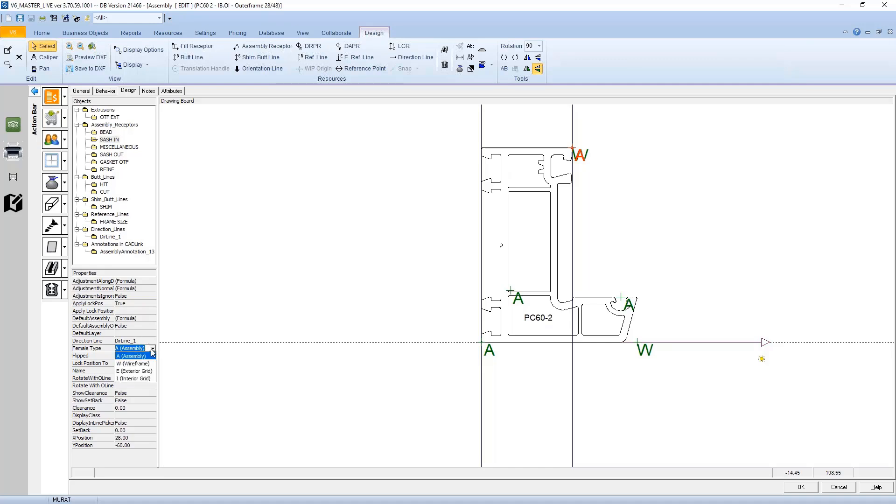
left_click(131, 366)
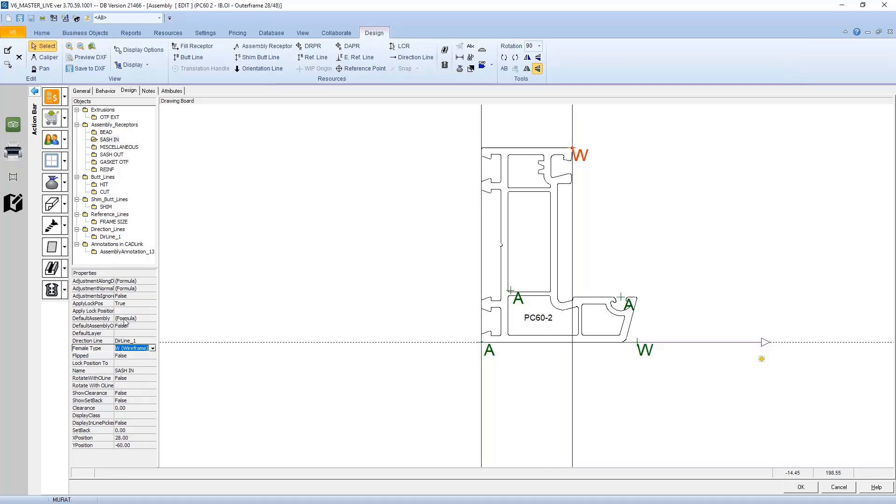
left_click(153, 349)
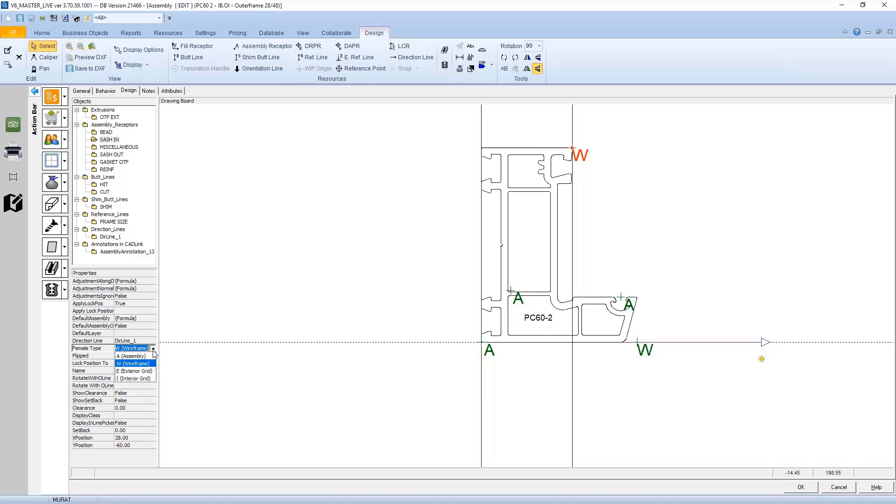
left_click(139, 357)
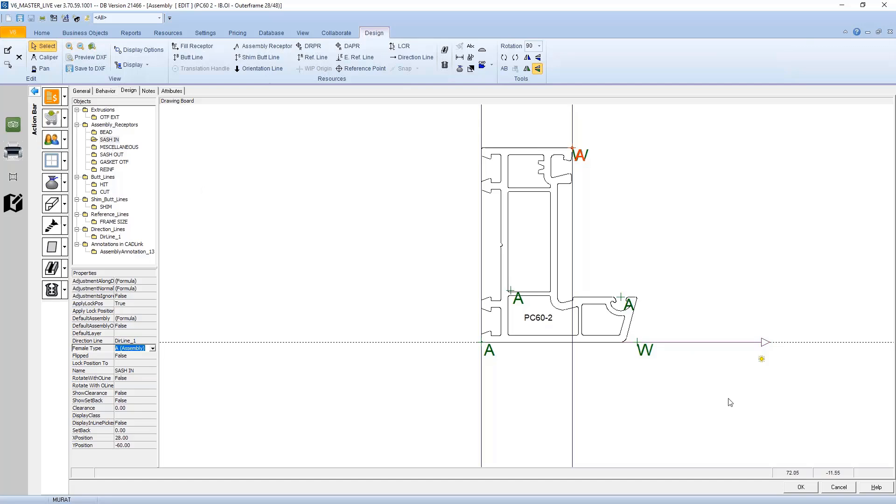
left_click(839, 487)
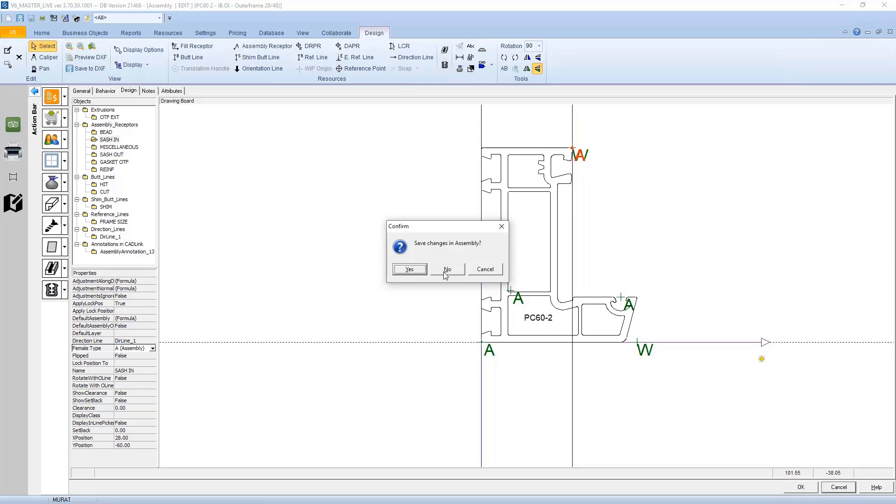
left_click(444, 272)
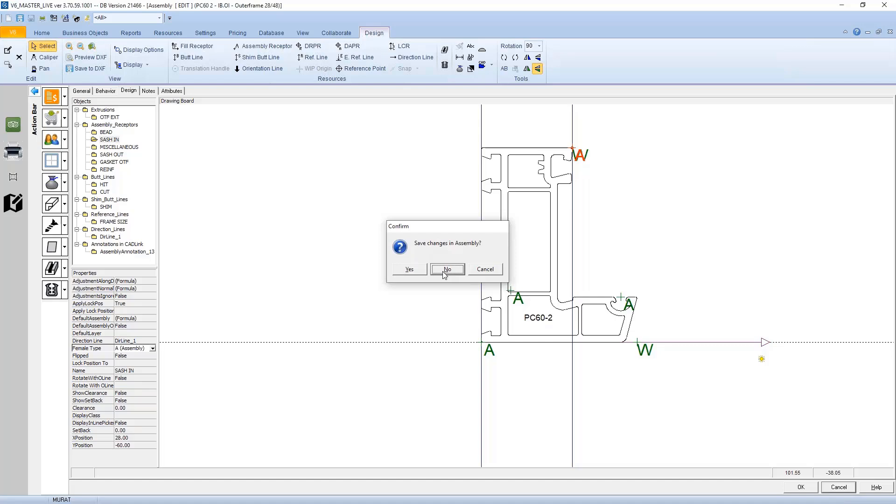
Close the assembly and frame browsers, and discard the new quote containing the attachment bag.
left_click(861, 484)
left_click(51, 161)
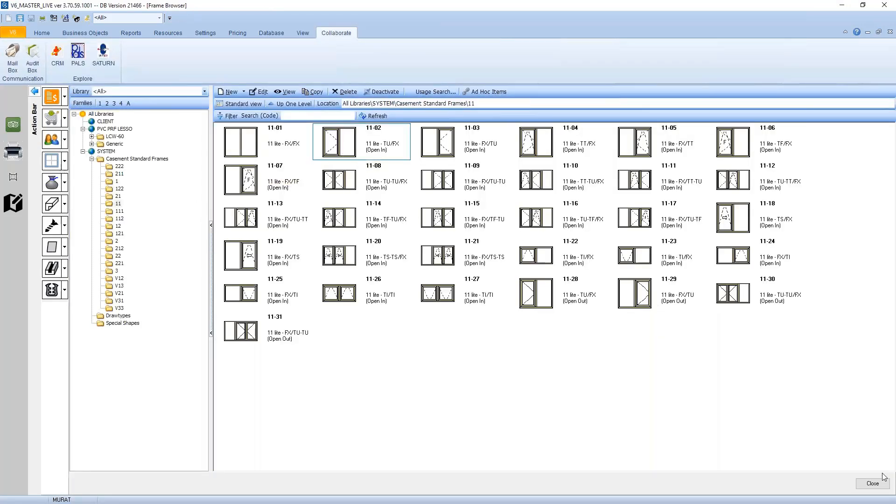
left_click(870, 483)
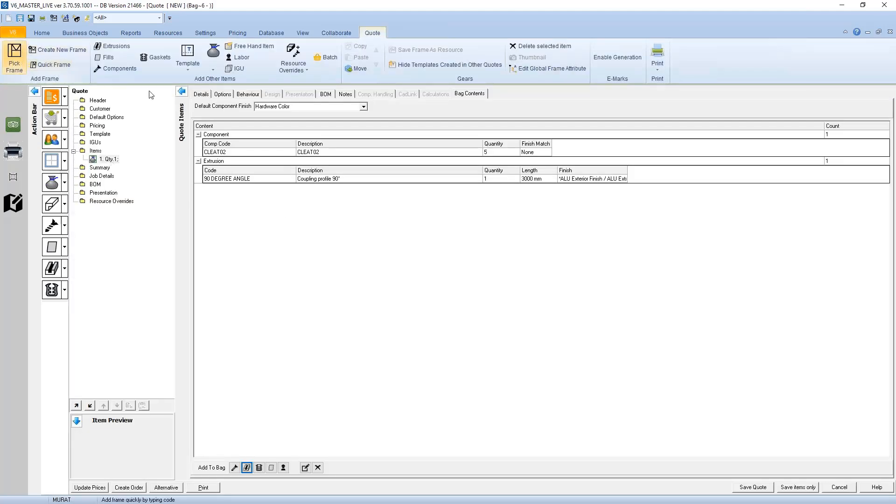
left_click(839, 487)
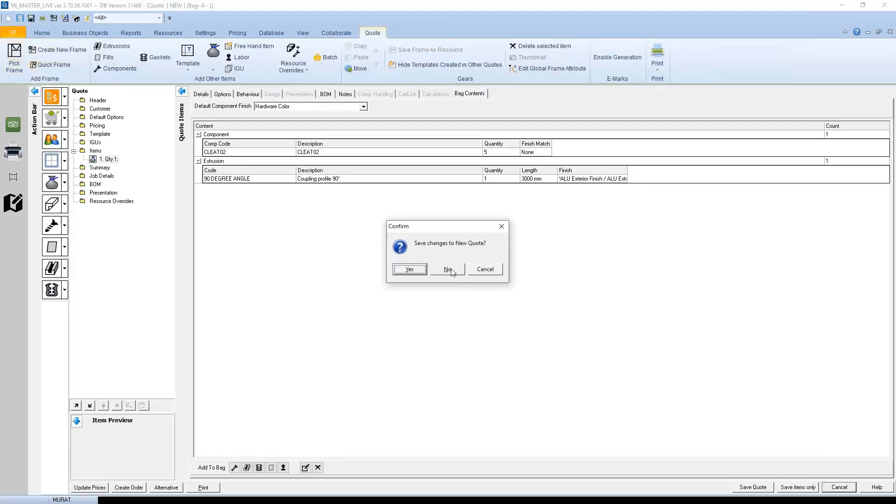
left_click(441, 268)
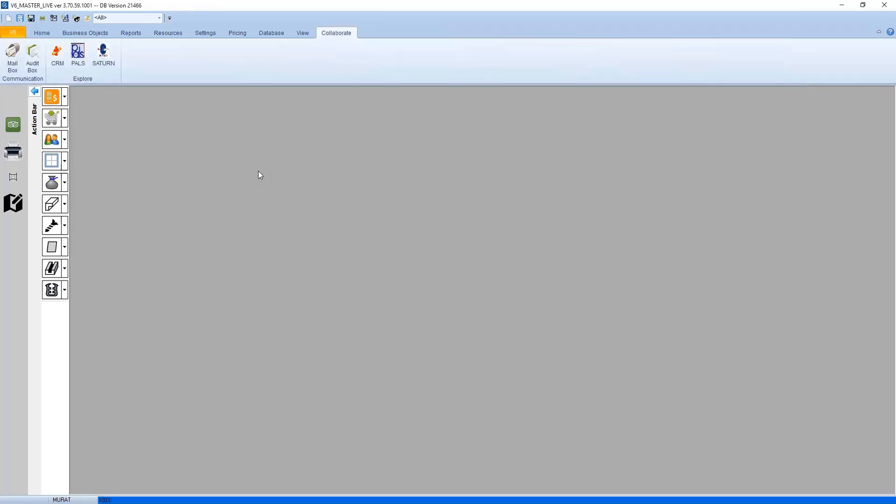
Open the saved quote titled Webinar Quote for editing and show the design of its 11 lite - TU/FX frame.
left_click(46, 34)
left_click(16, 55)
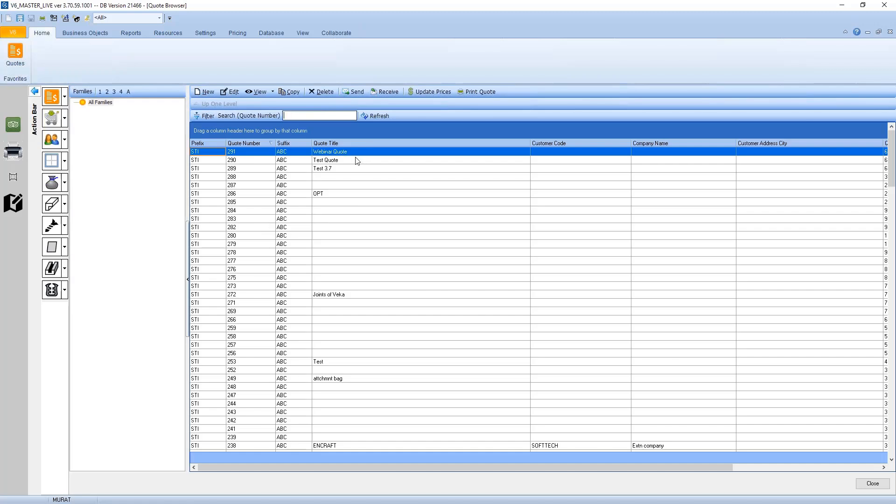
left_click(349, 157)
double_click(348, 153)
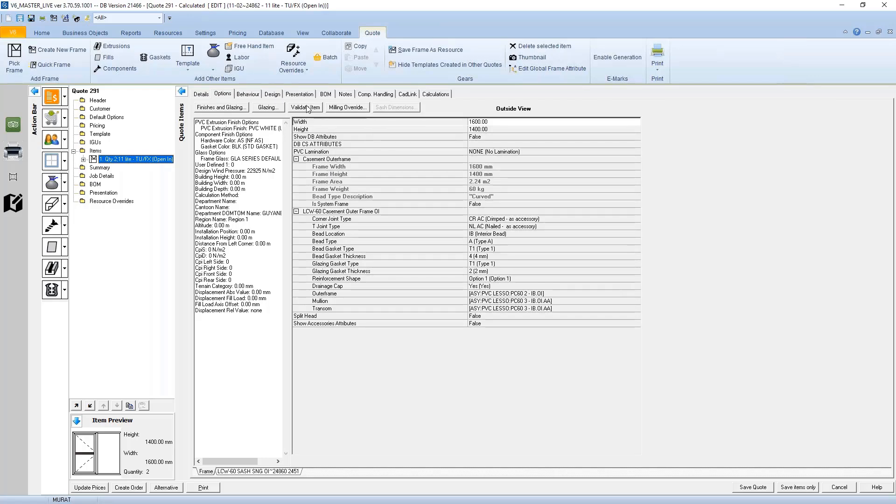
left_click(274, 95)
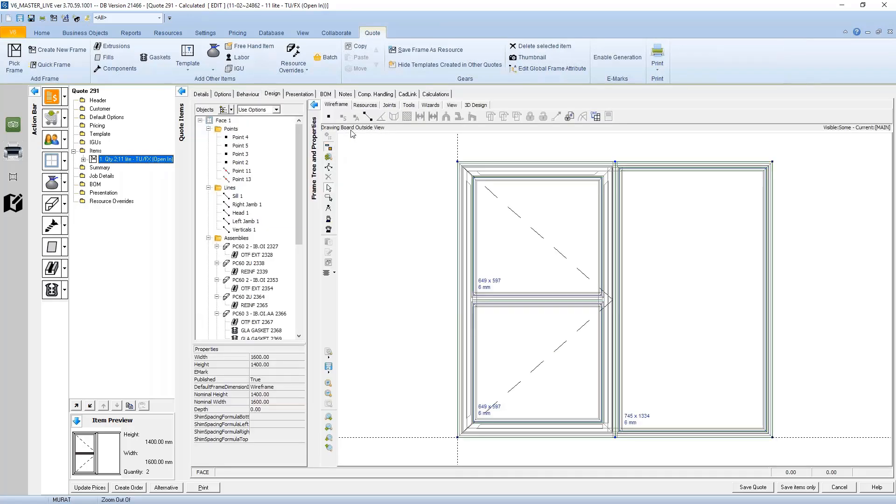
Start a new frame attribute with the Picker value type and Component as its picker type.
left_click(498, 116)
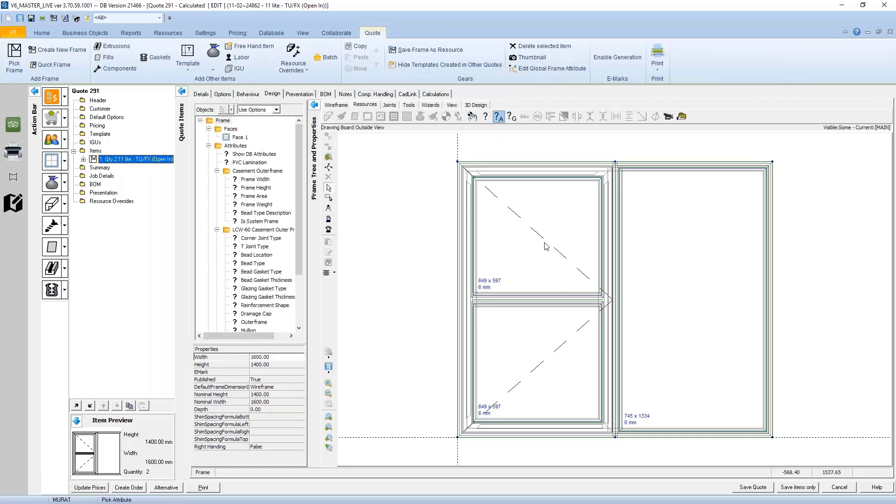
left_click(692, 367)
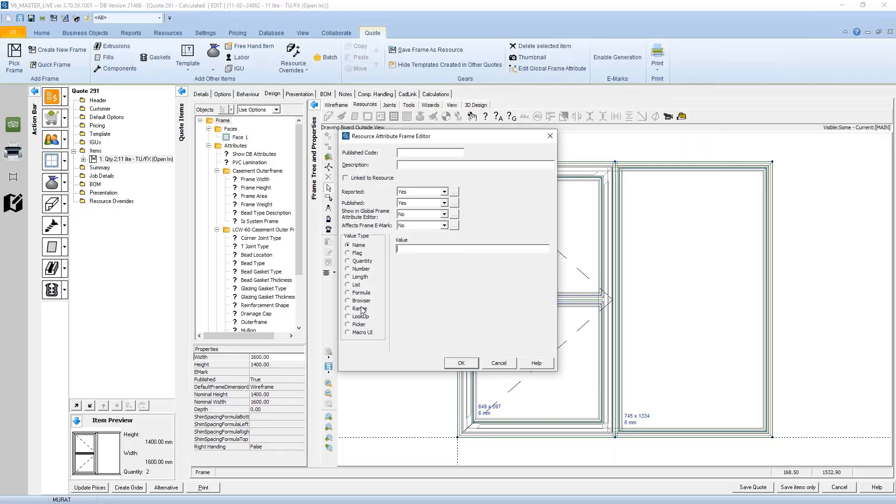
left_click(356, 325)
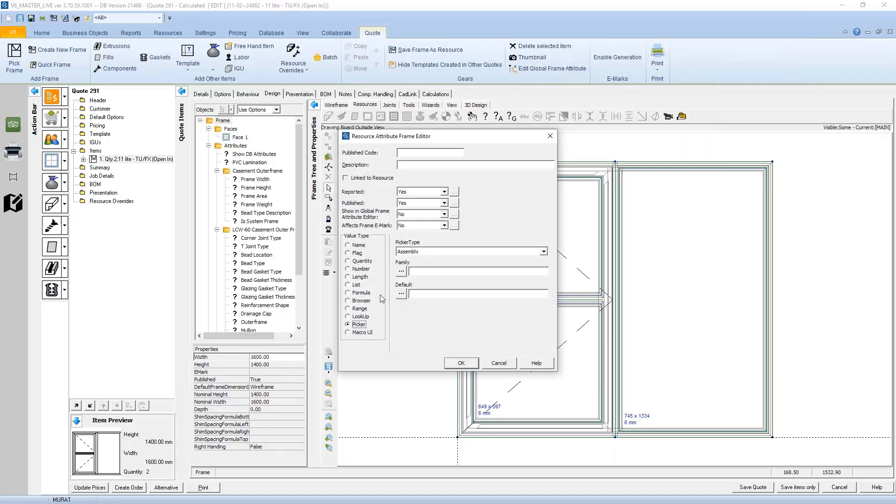
left_click(544, 251)
left_click(425, 274)
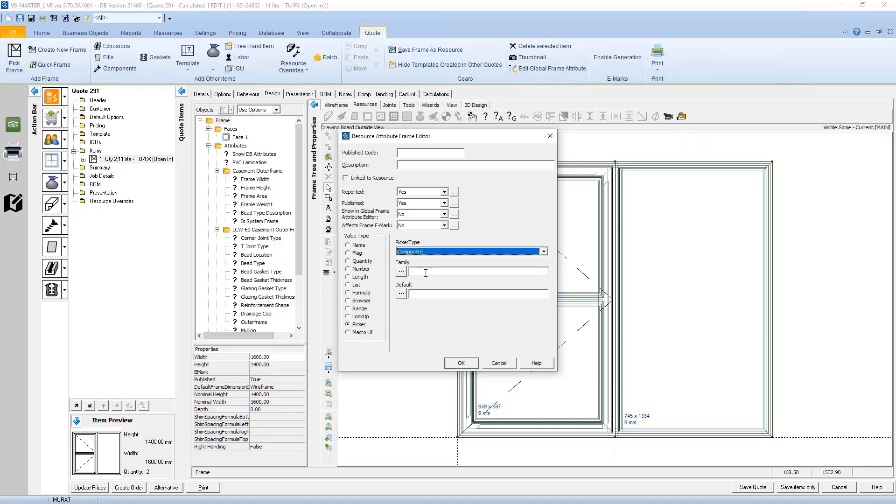
Limit the attribute's component picker to the PVC PRF LESSO Cleat family and set CLEAT01 as its default.
left_click(403, 275)
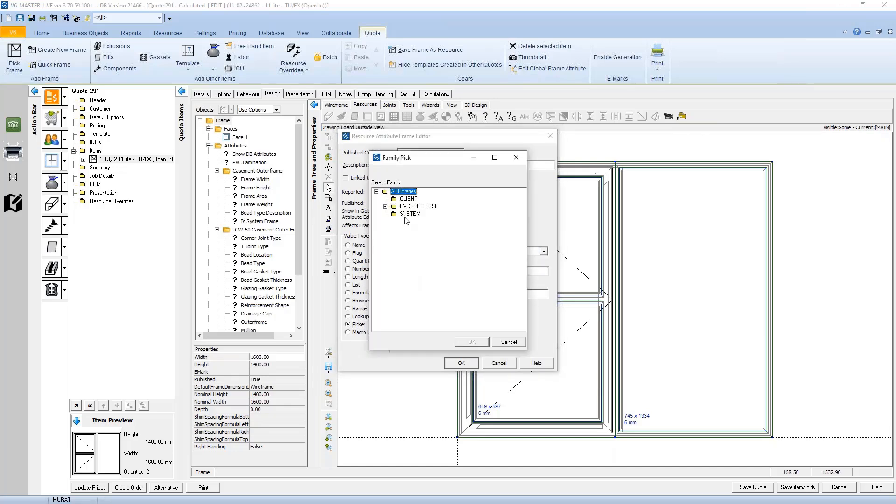
left_click(385, 207)
left_click(413, 213)
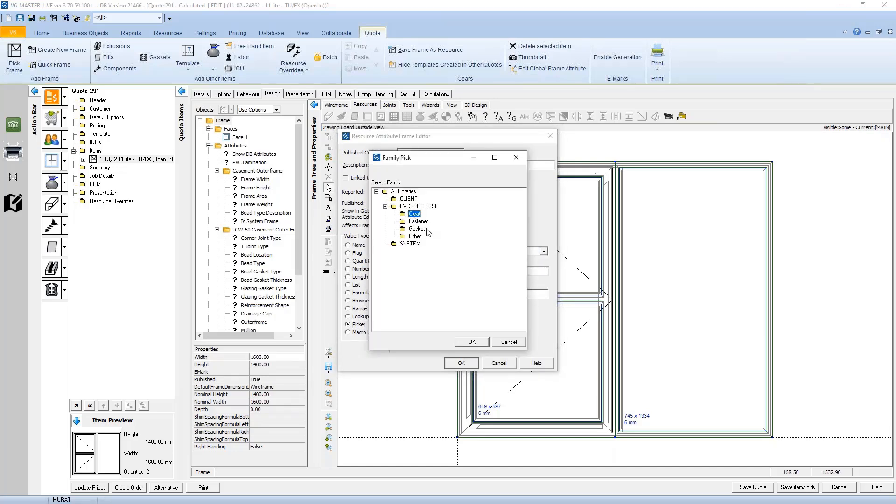
left_click(471, 342)
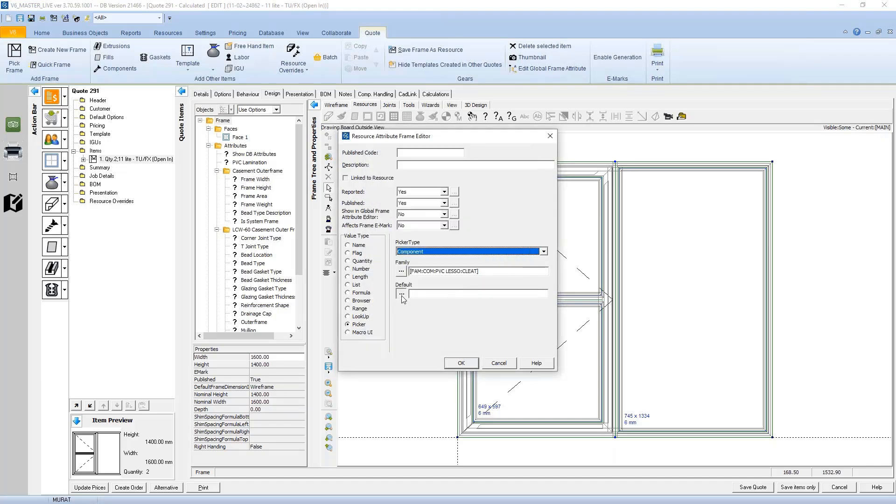
left_click(401, 294)
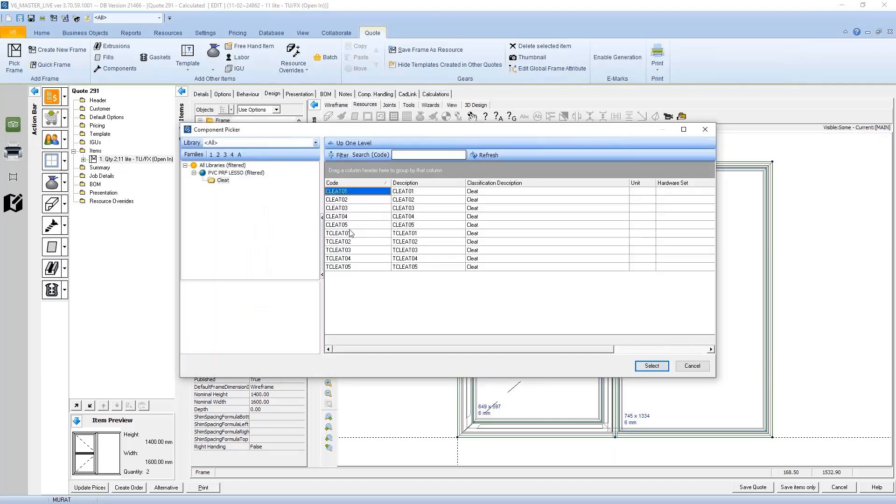
left_click(347, 194)
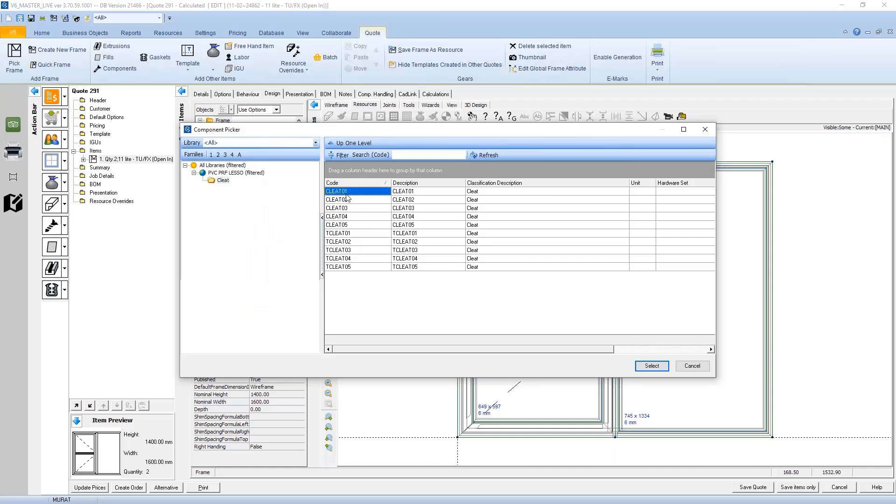
double_click(346, 196)
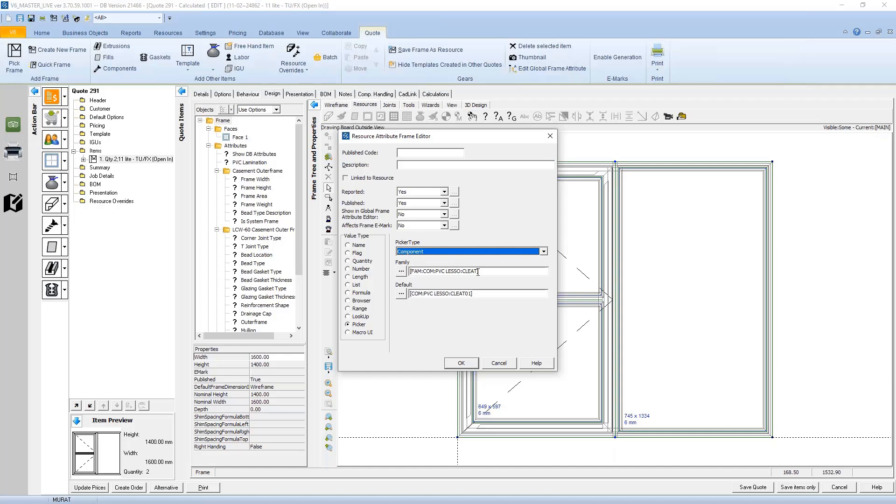
Try to confirm the new frame attribute without a published code, and close its editor without saving.
left_click(471, 364)
key("Return")
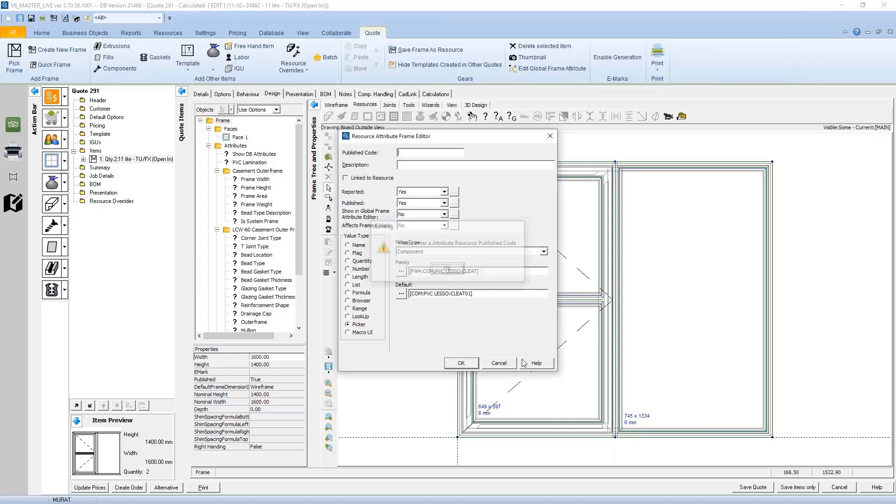
left_click(498, 363)
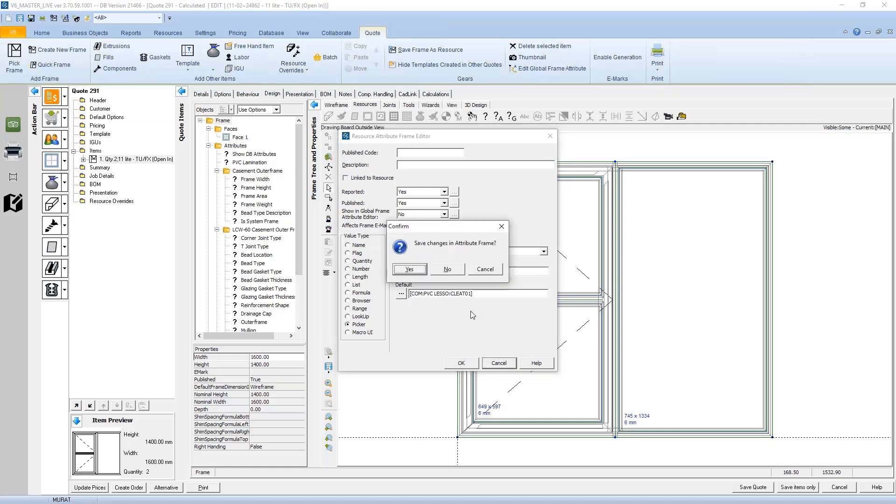
left_click(447, 270)
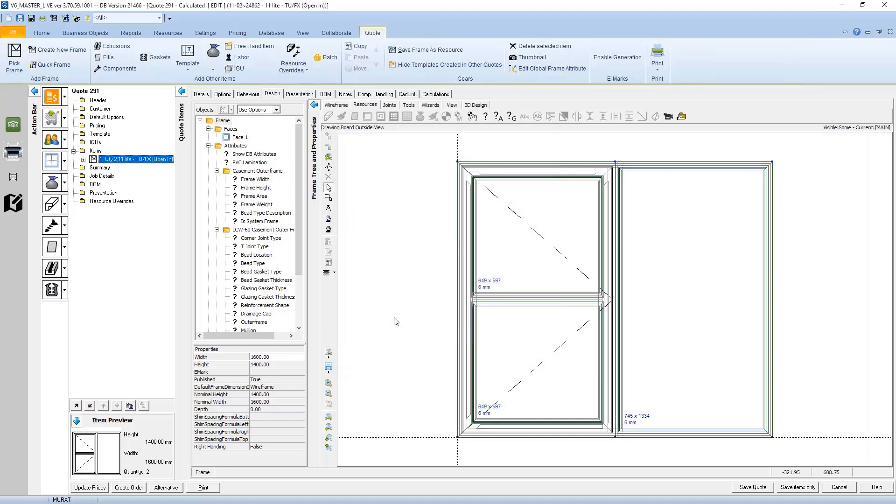